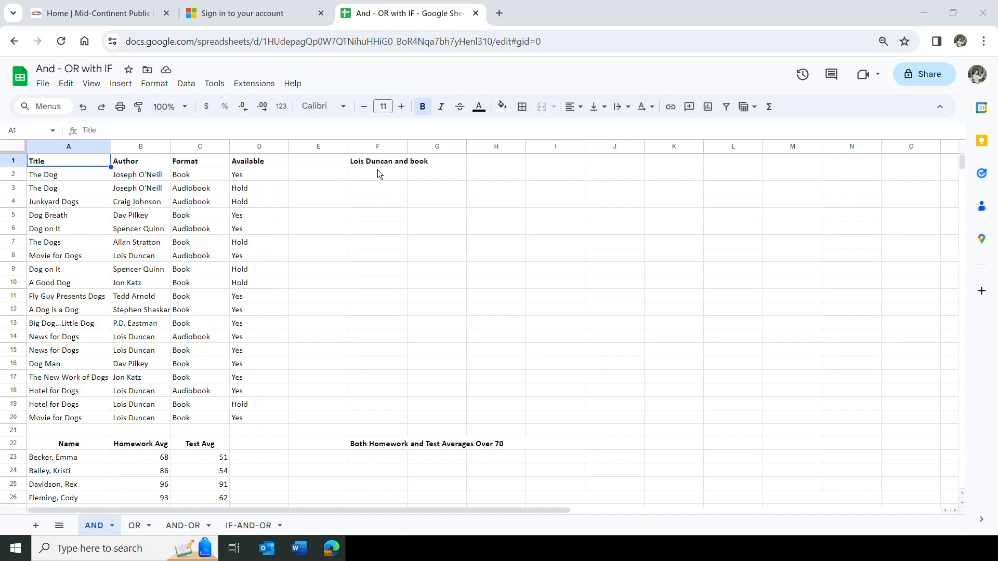
Insert the logical AND function into cell F2 under the "Lois Duncan and book" heading
left_click(379, 174)
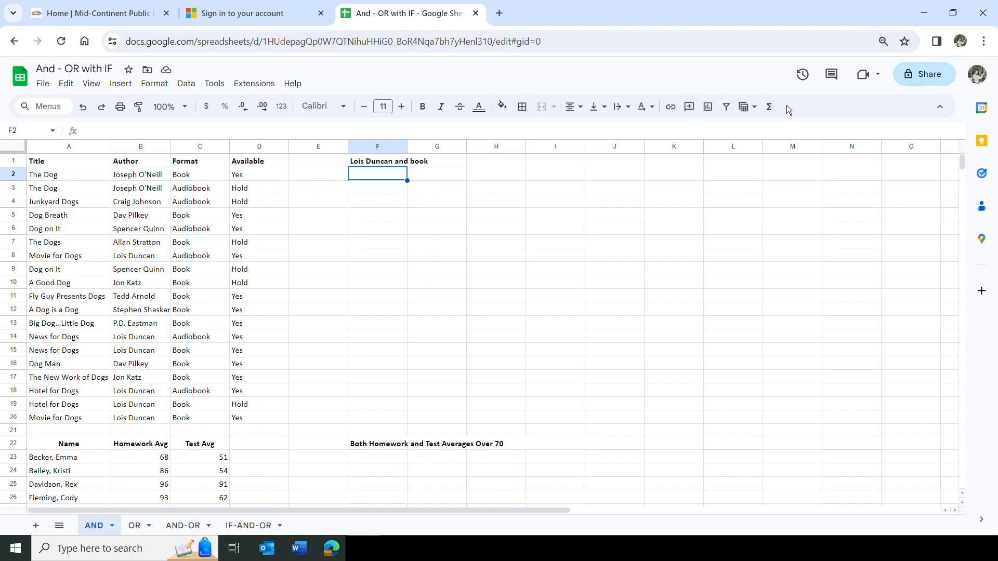
key("ctrl+2")
left_click_drag(761, 96, 783, 119)
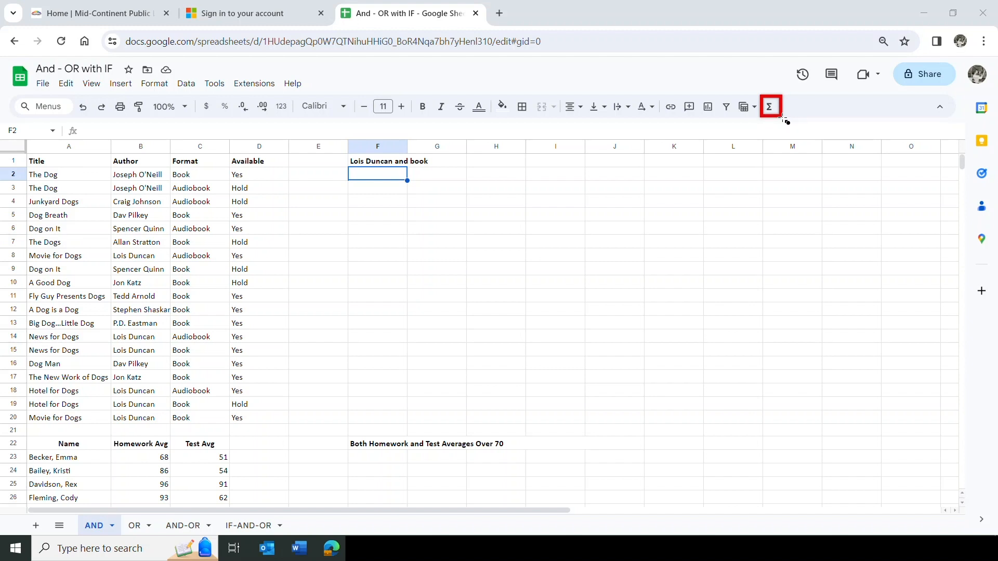
left_click(769, 106)
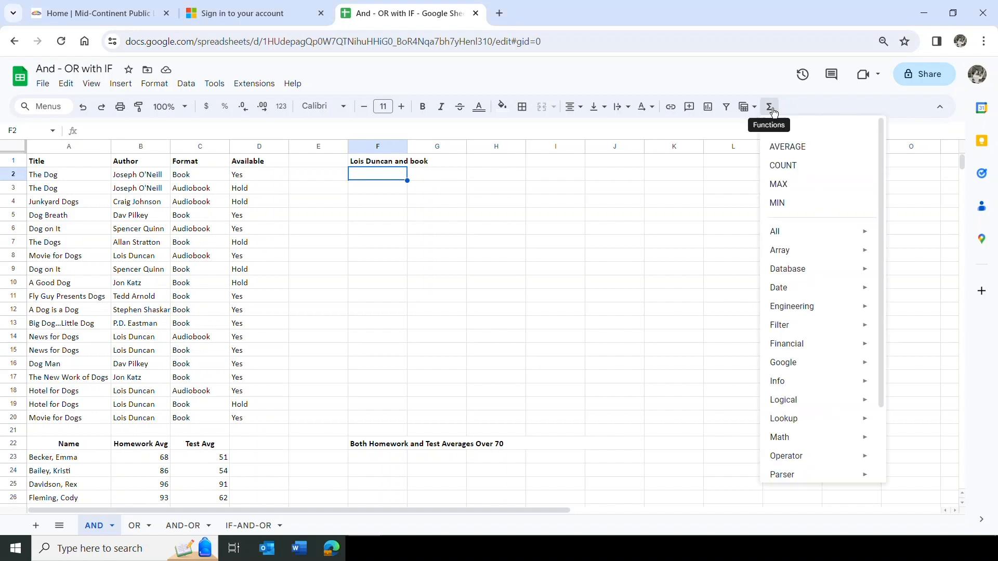
mouse_move(789, 296)
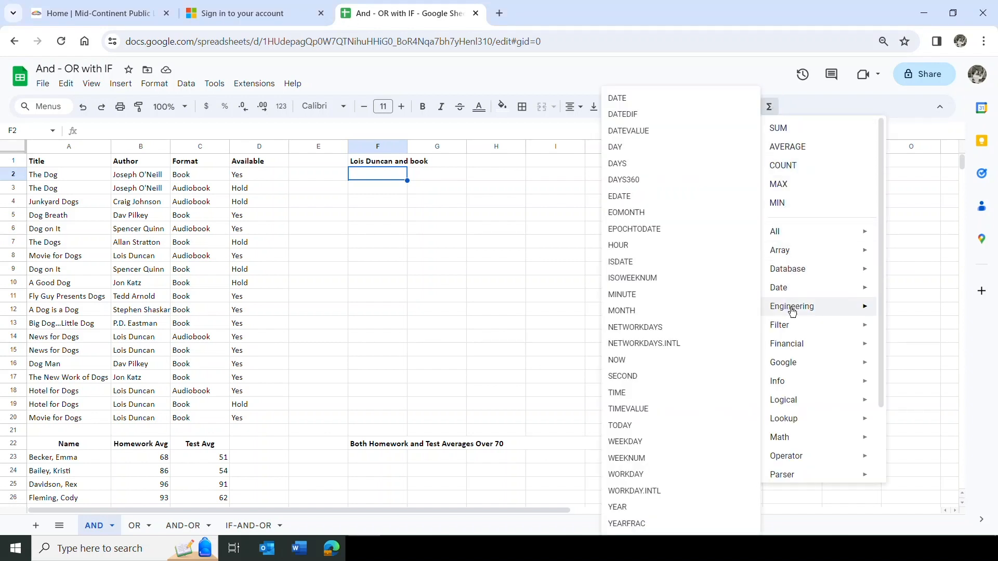
mouse_move(803, 398)
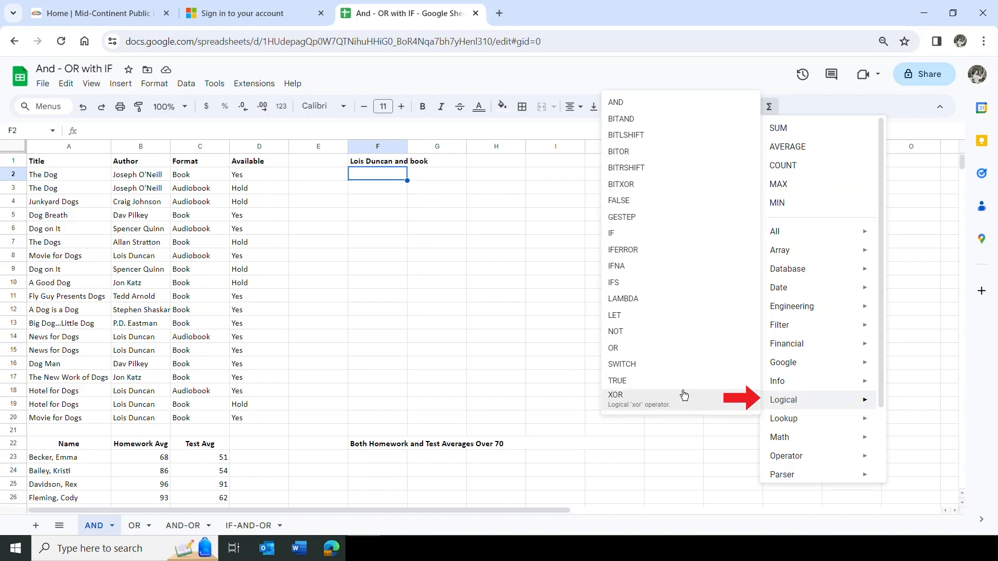
left_click(636, 107)
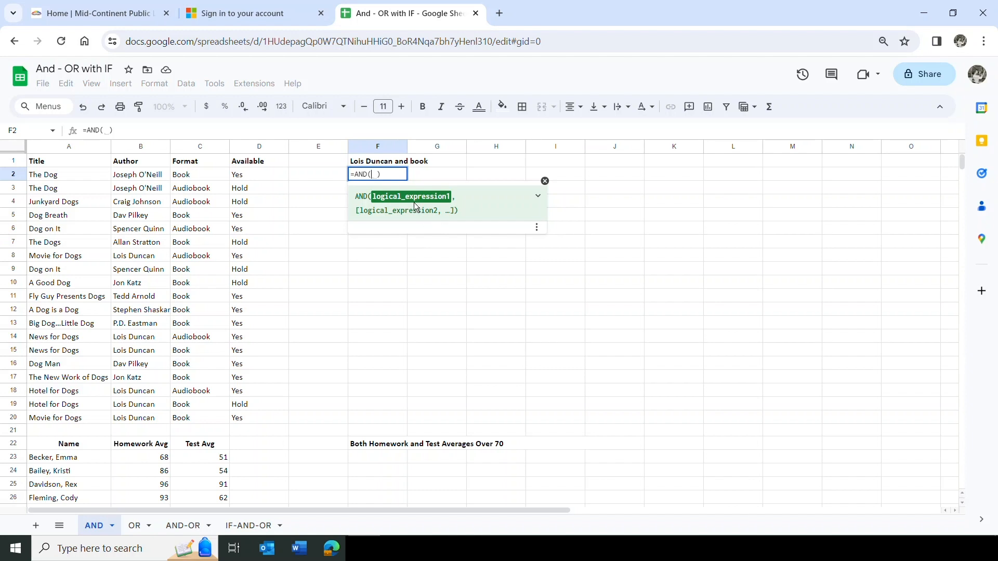
Enter B2="Lois Duncan" as the first logical expression of the AND formula in F2
left_click(145, 178)
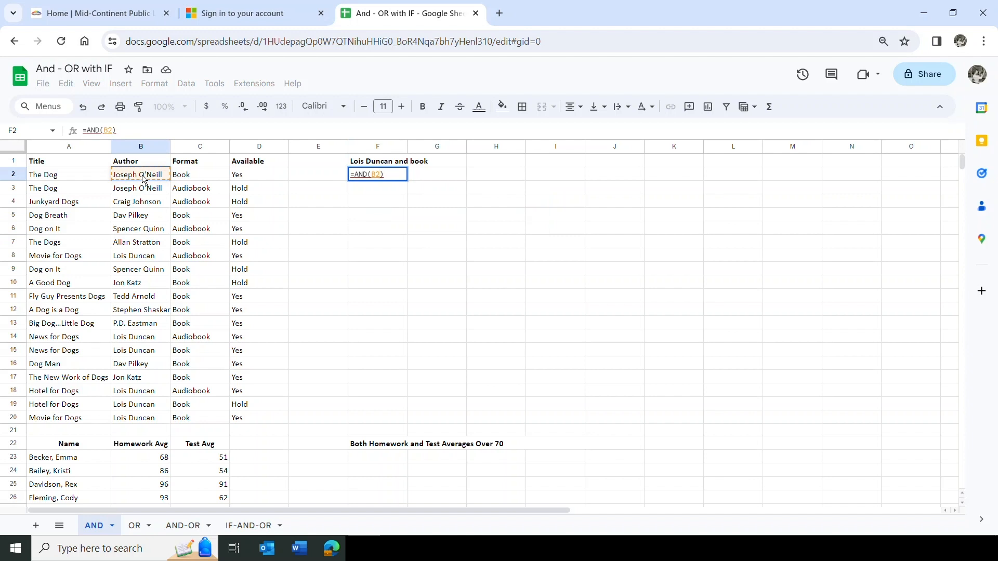
type("=")
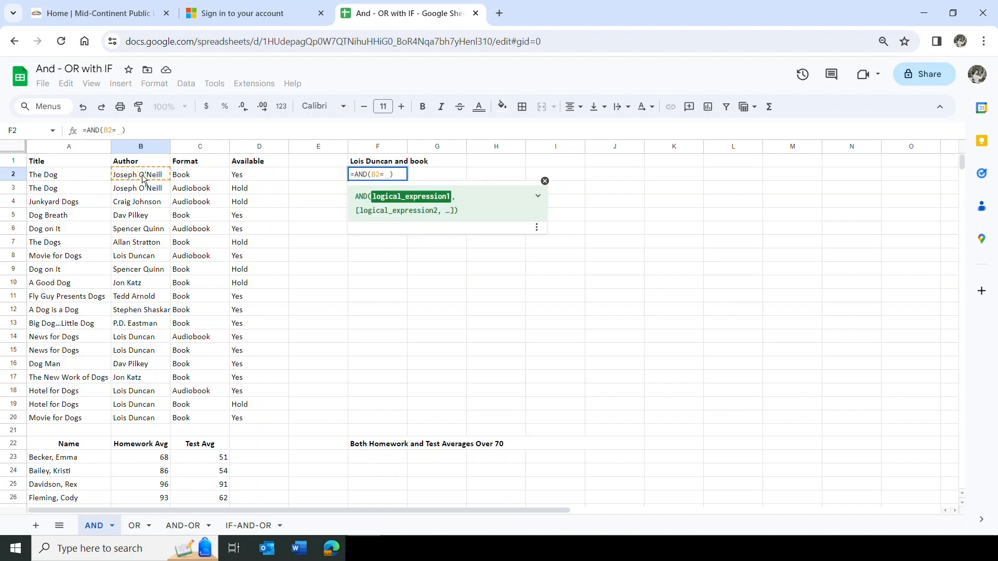
type("\"Loi")
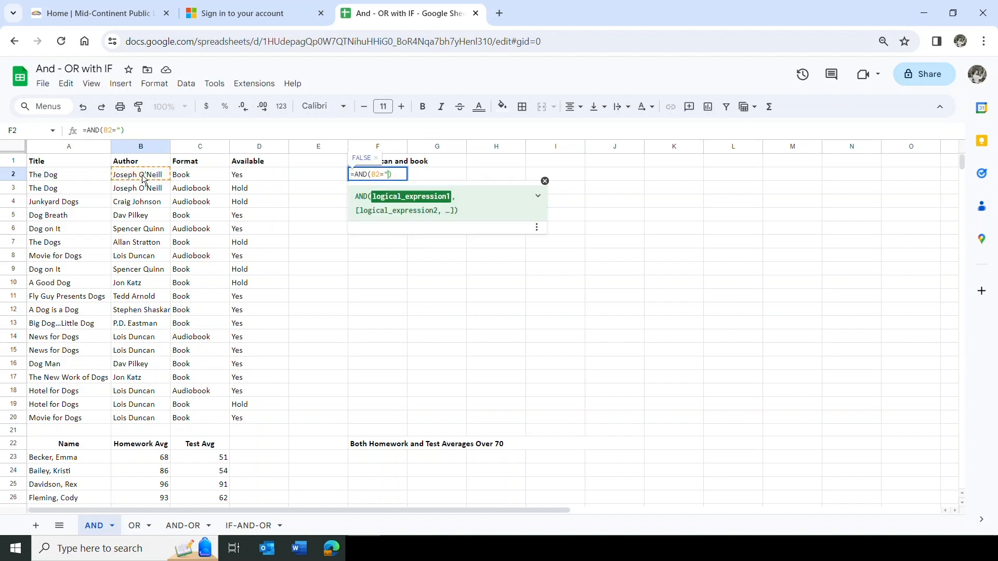
type("s Duncan\"")
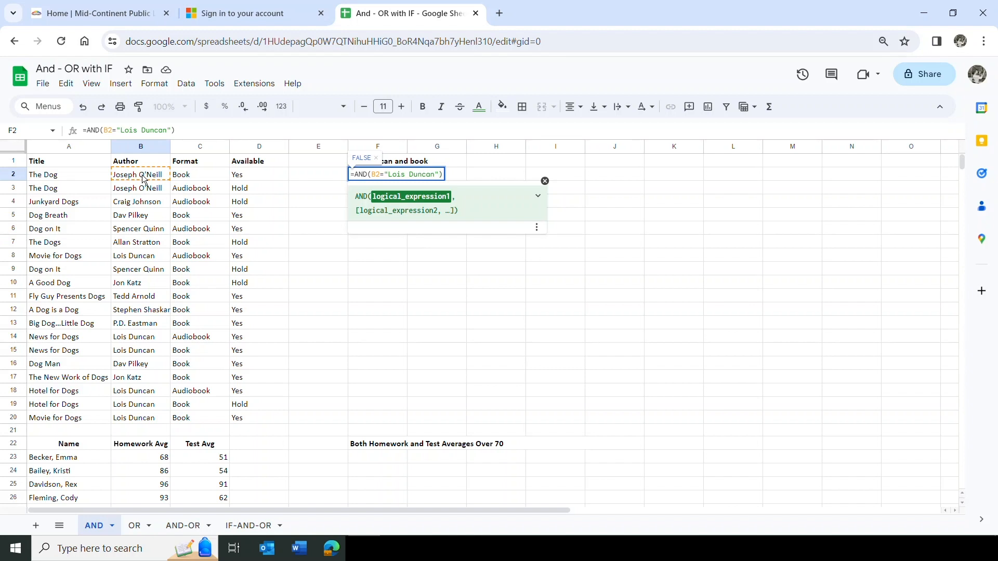
type(",")
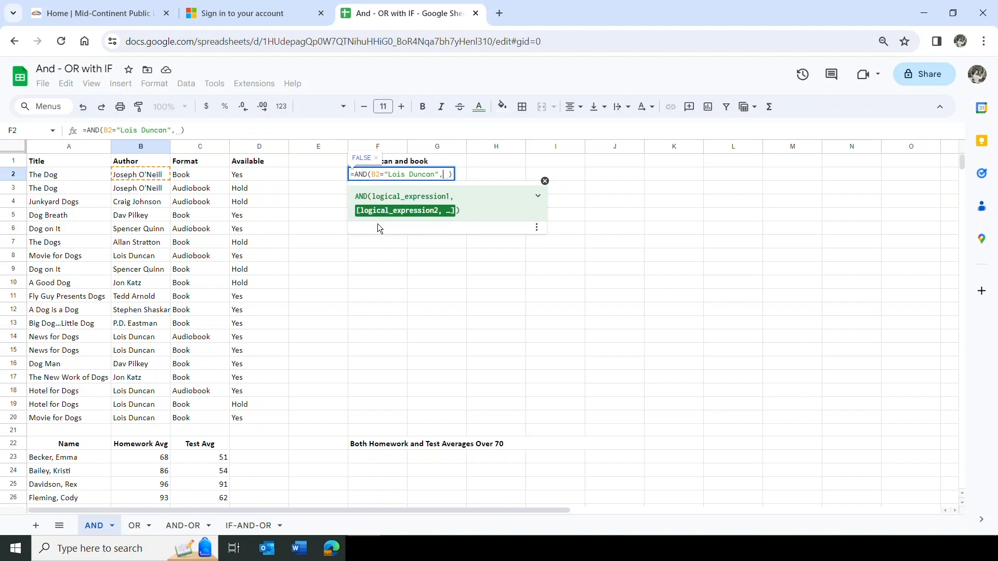
Add C2="book" as the second logical expression and complete the AND formula in F2
left_click(205, 175)
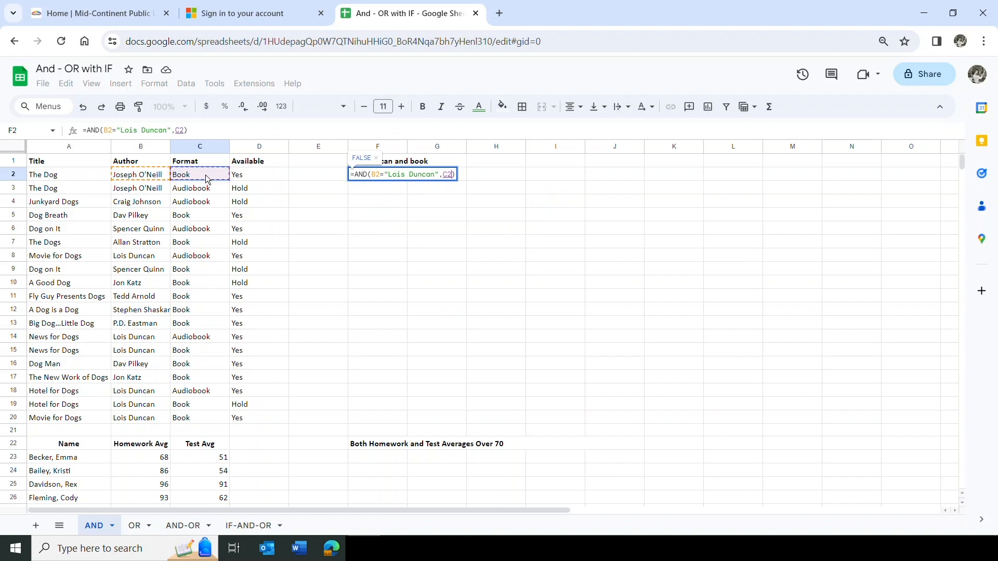
type("= ")
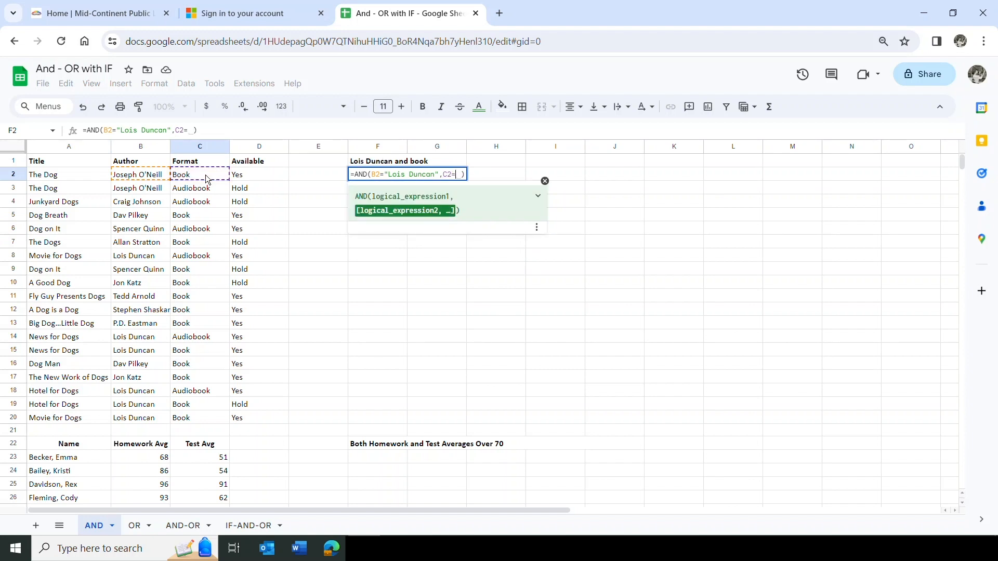
type("\"book")
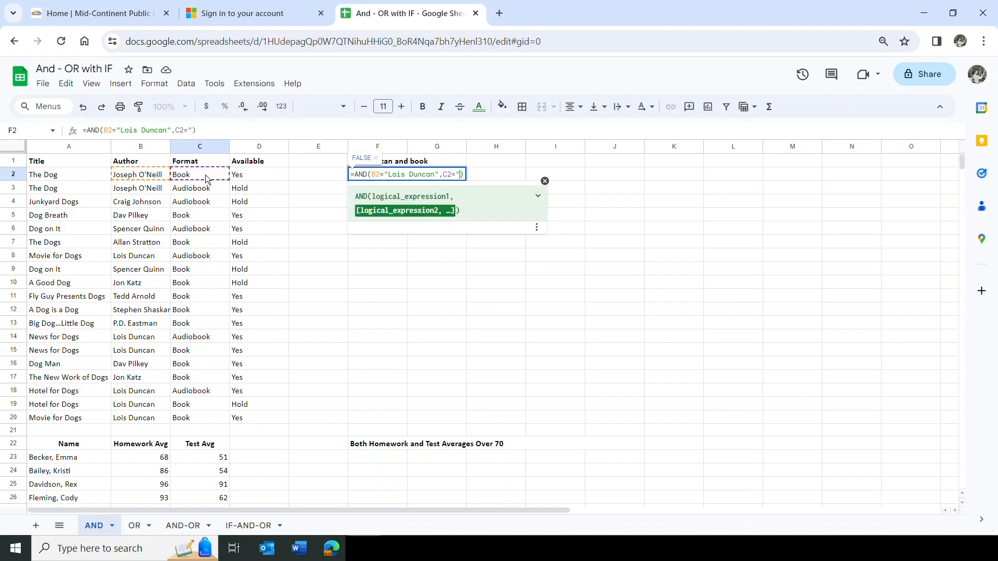
type("\"")
left_click(205, 175)
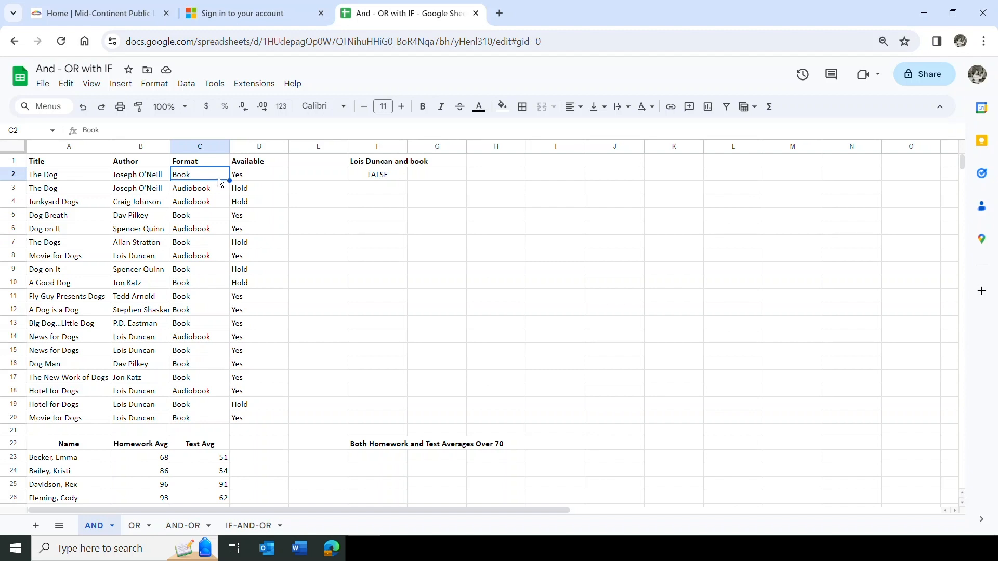
Copy the AND formula from F2 down through F20 to cover every title in the list
left_click(375, 176)
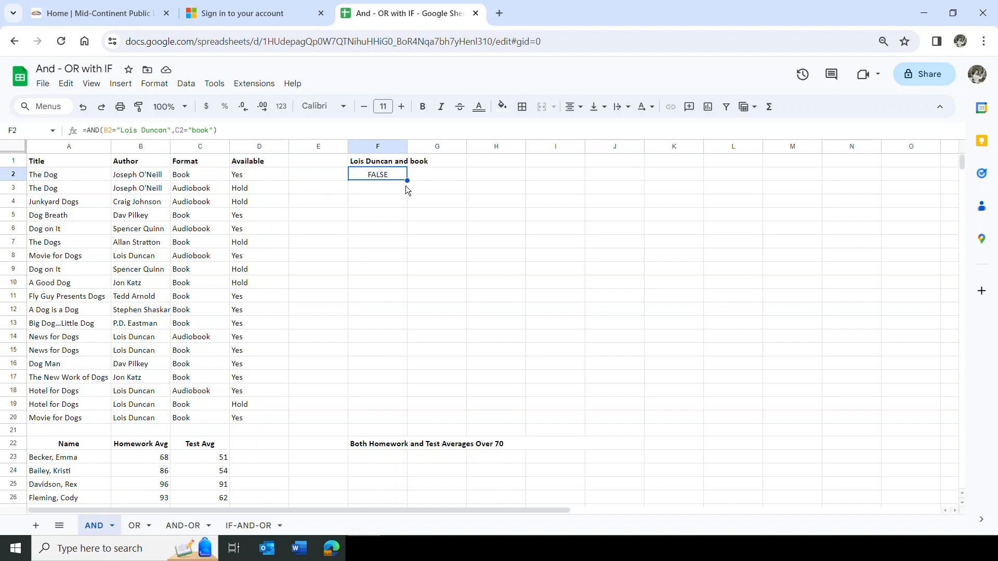
left_click_drag(410, 257, 413, 416)
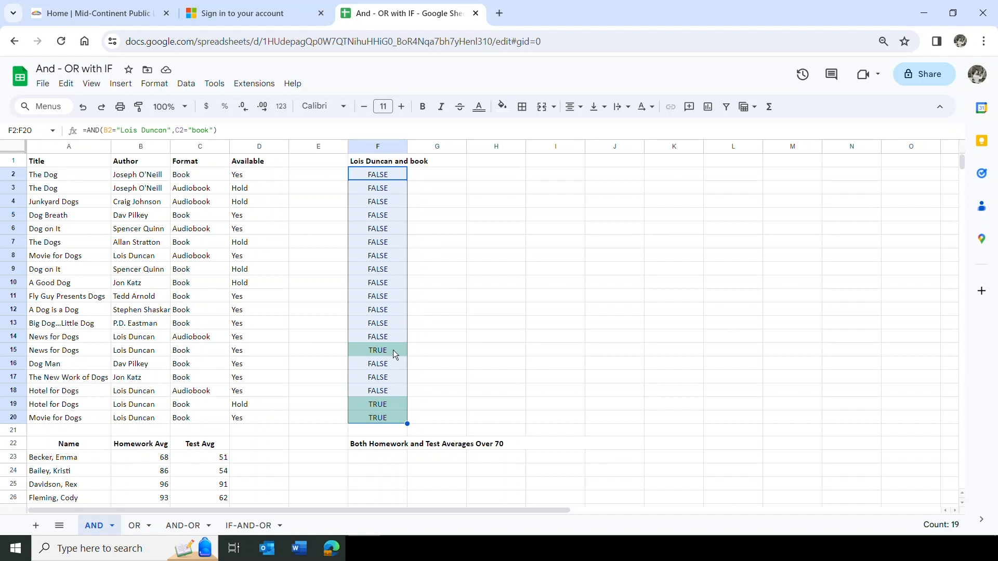
left_click(329, 351)
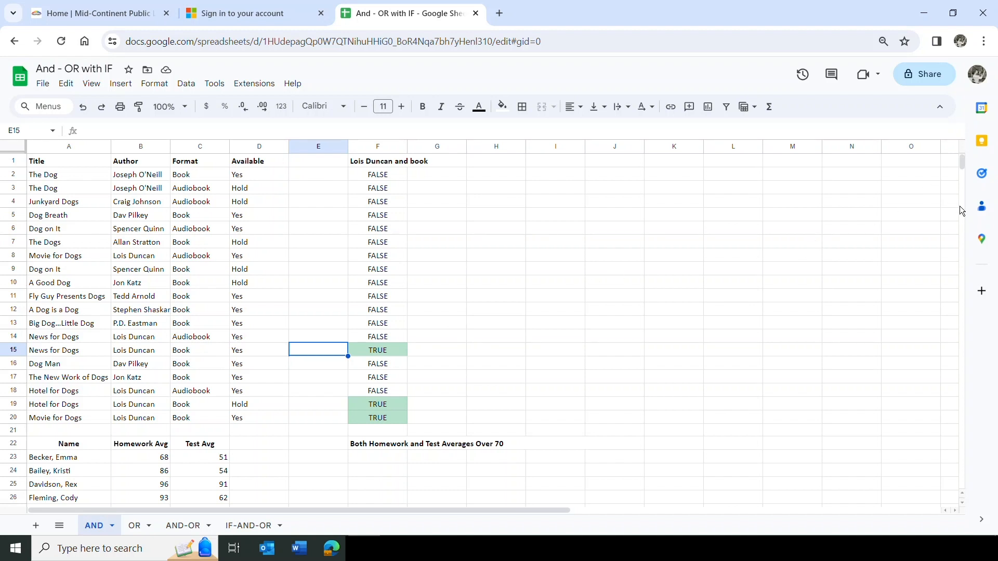
Insert the logical AND function into cell F23 under "Both Homework and Test Averages Over 70"
scroll(959, 207, "down", 4)
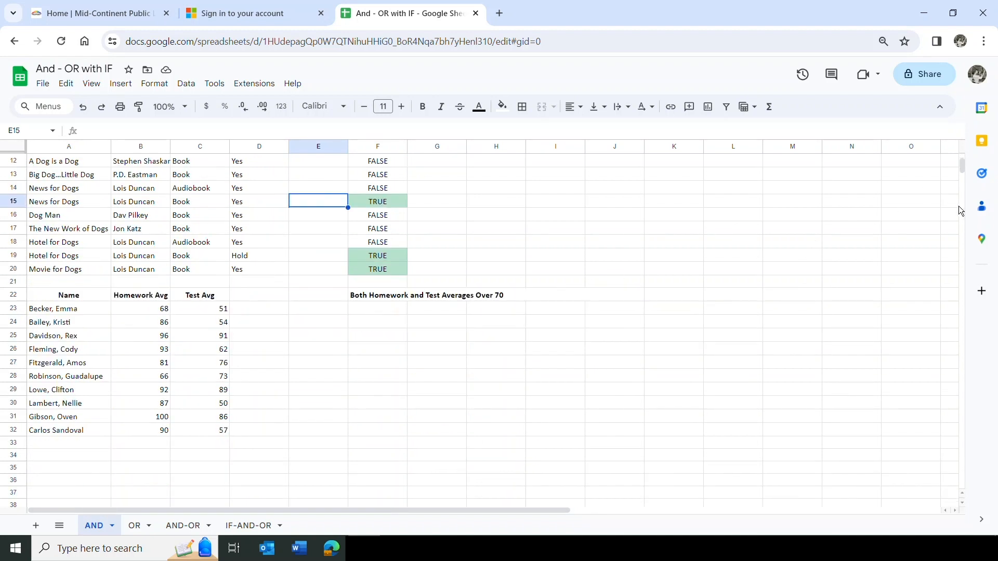
left_click(372, 309)
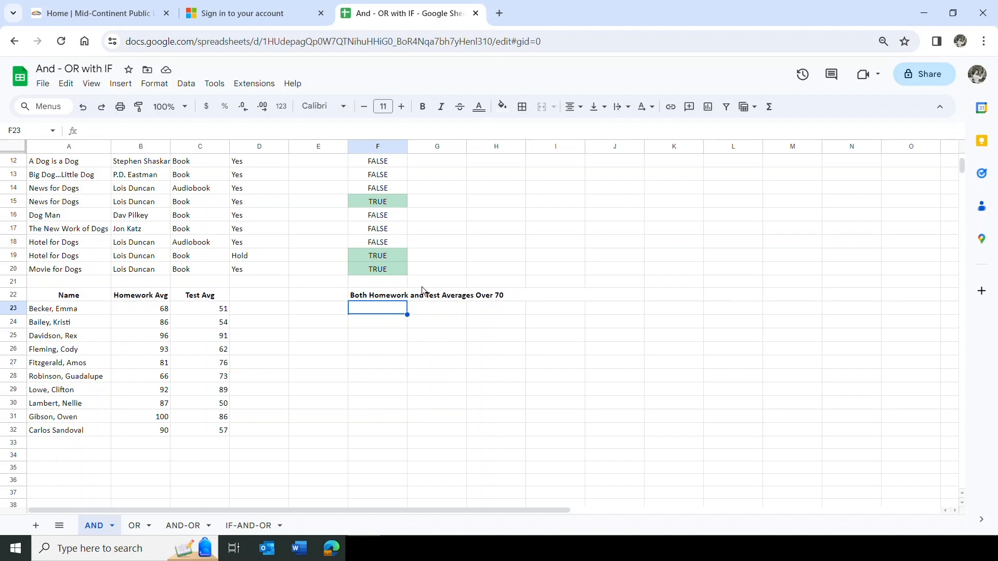
left_click(771, 112)
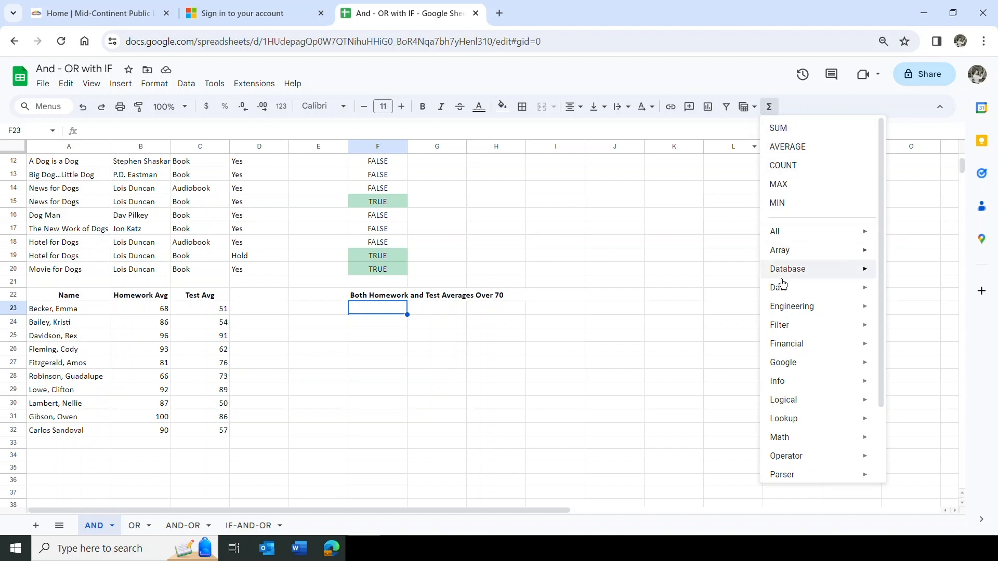
mouse_move(790, 408)
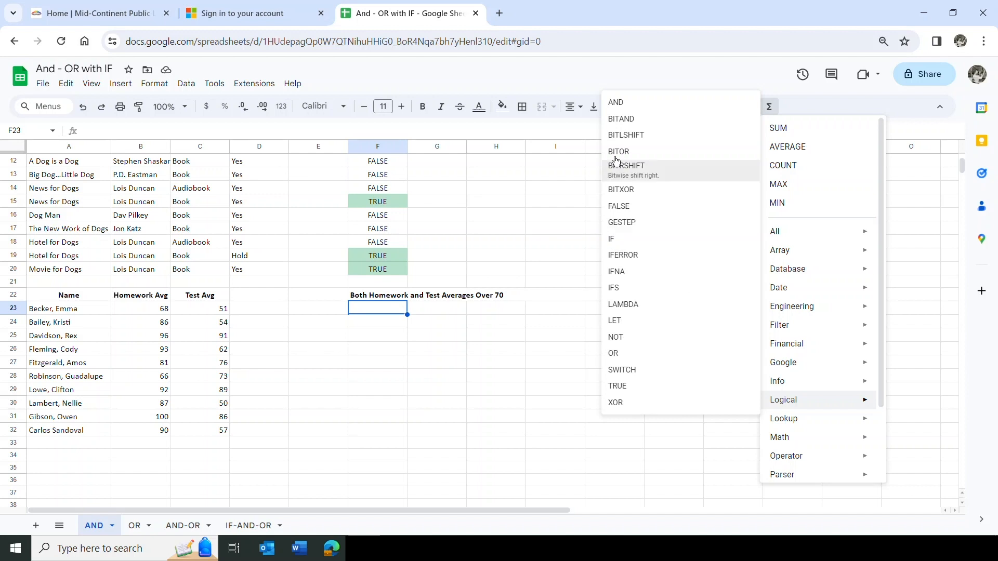
left_click(626, 109)
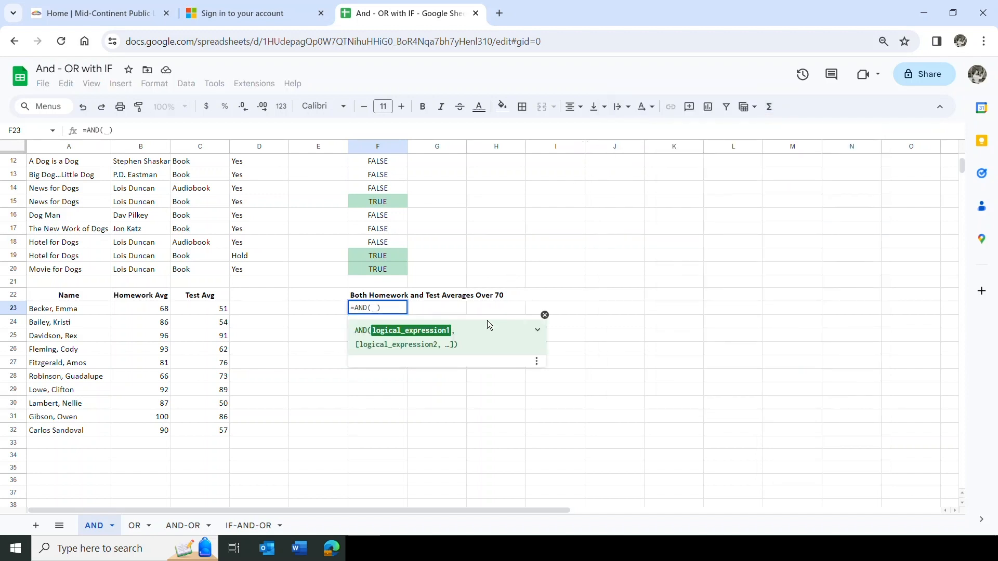
Complete the F23 formula as =AND(B23>70,C23>70) to test the homework and test averages
left_click(141, 307)
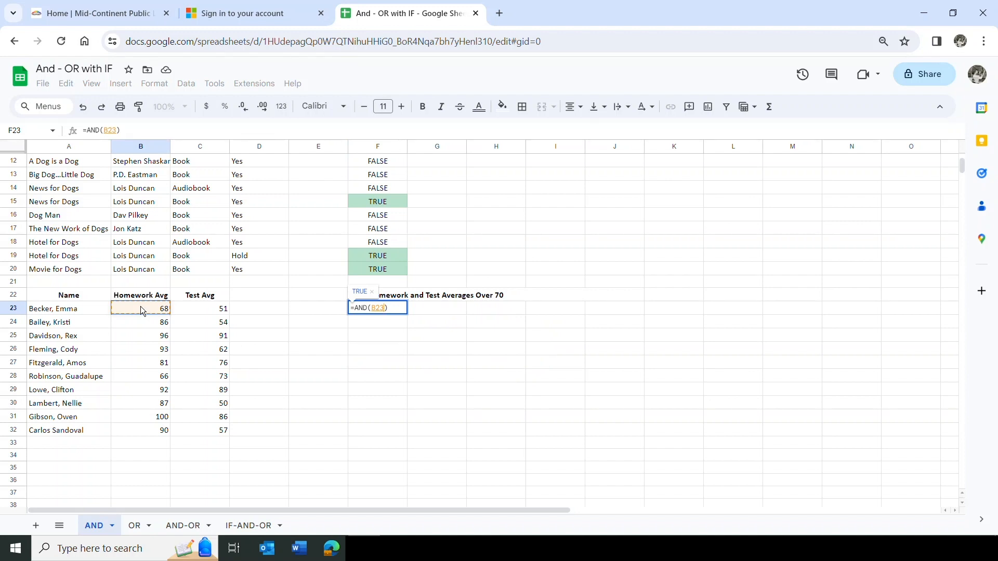
type(">")
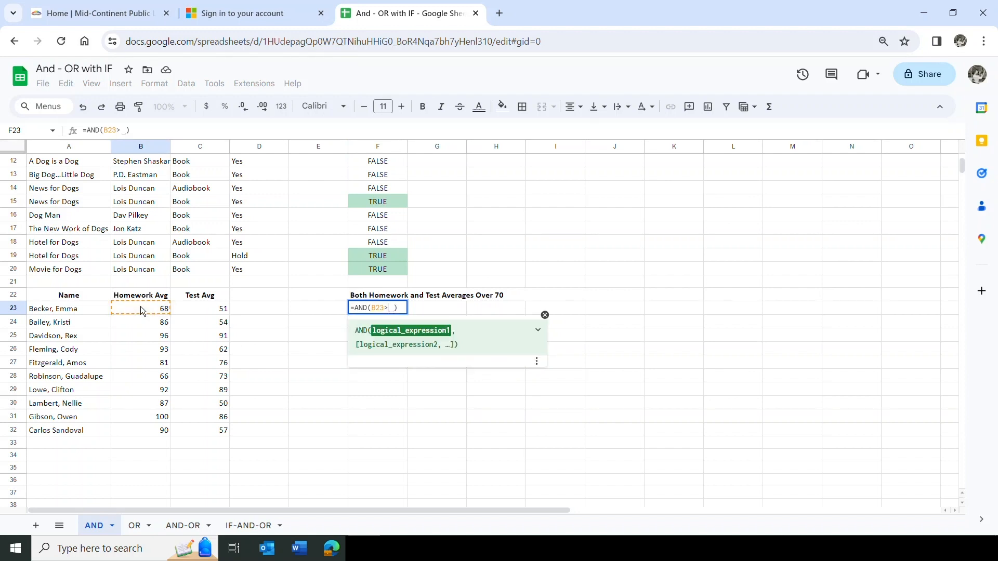
type("70")
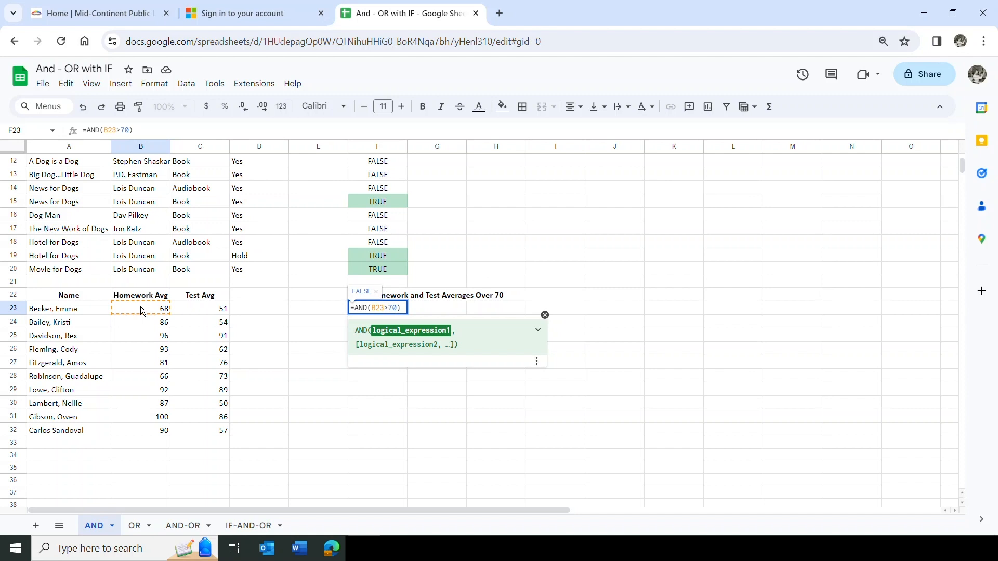
type(",")
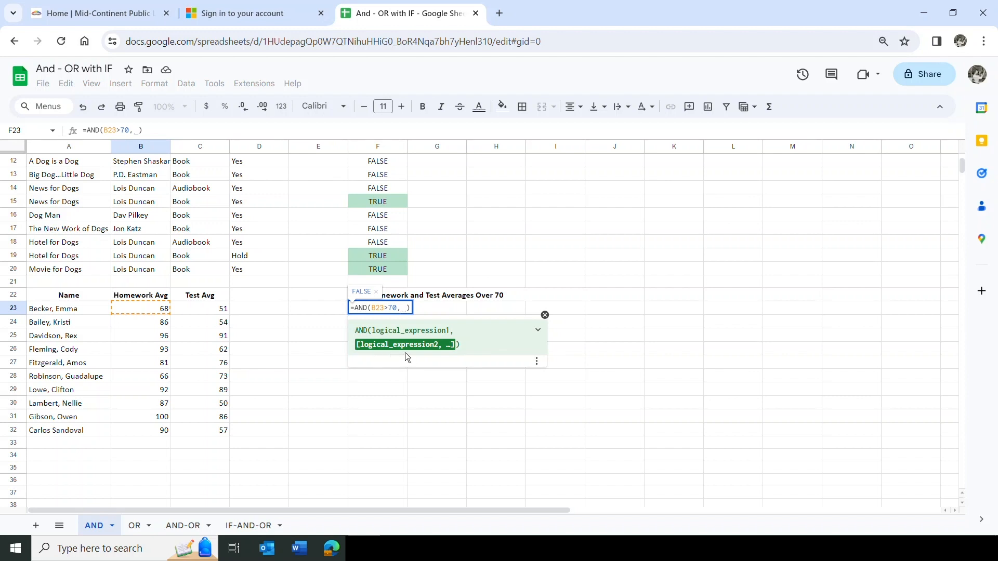
left_click(204, 307)
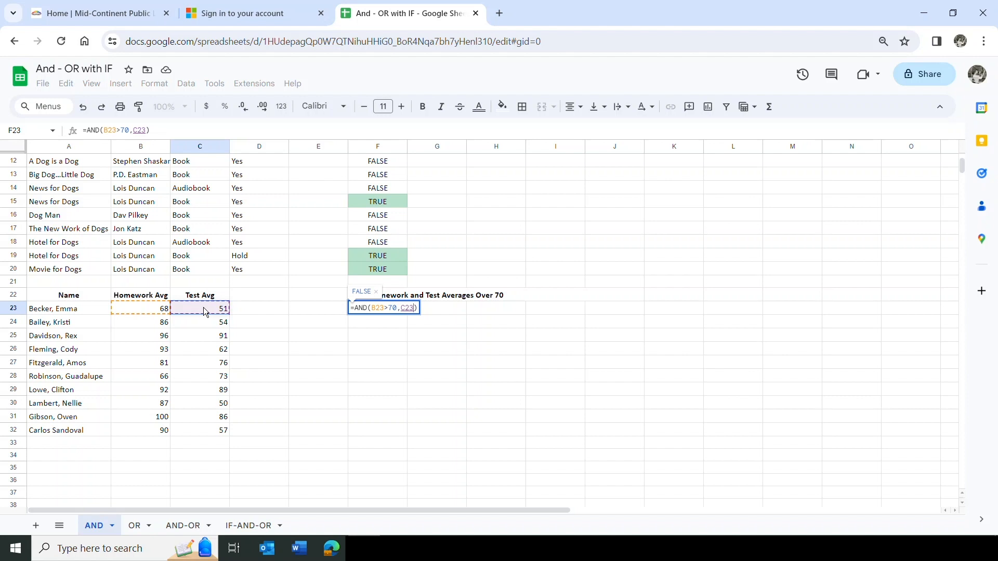
type(">70")
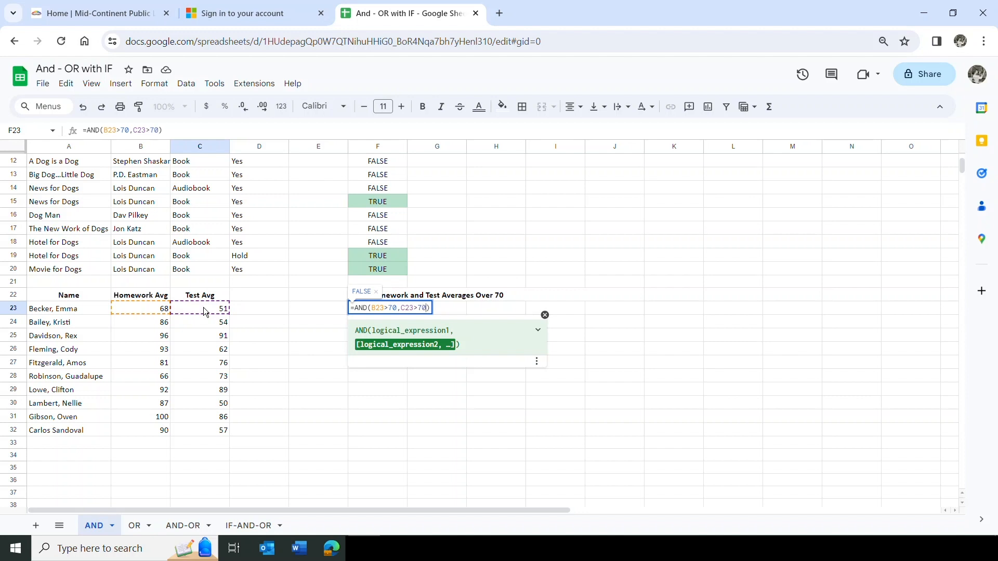
key("Return")
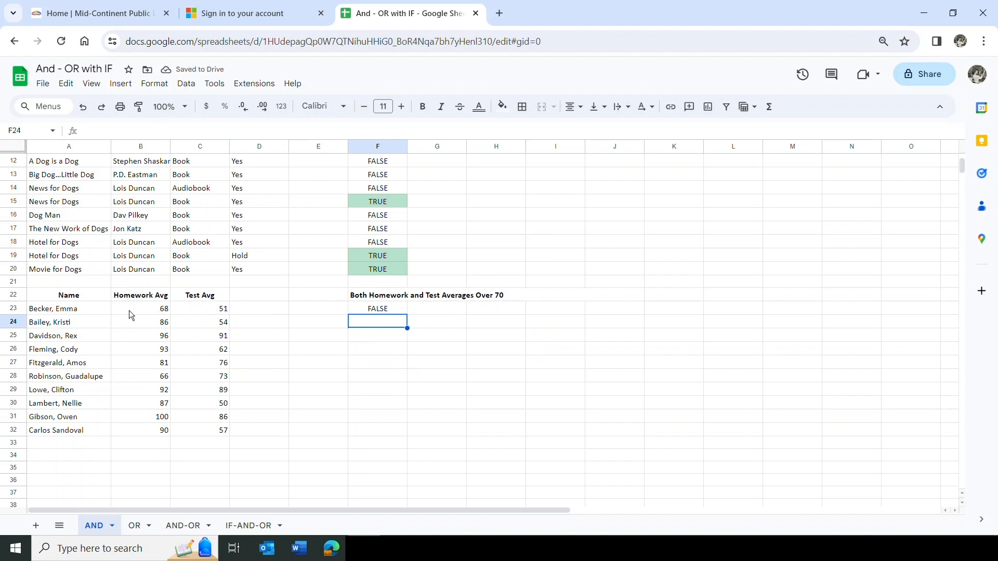
Copy the AND formula from F23 down through F32 for all students and check the copied formula in F25
left_click(362, 309)
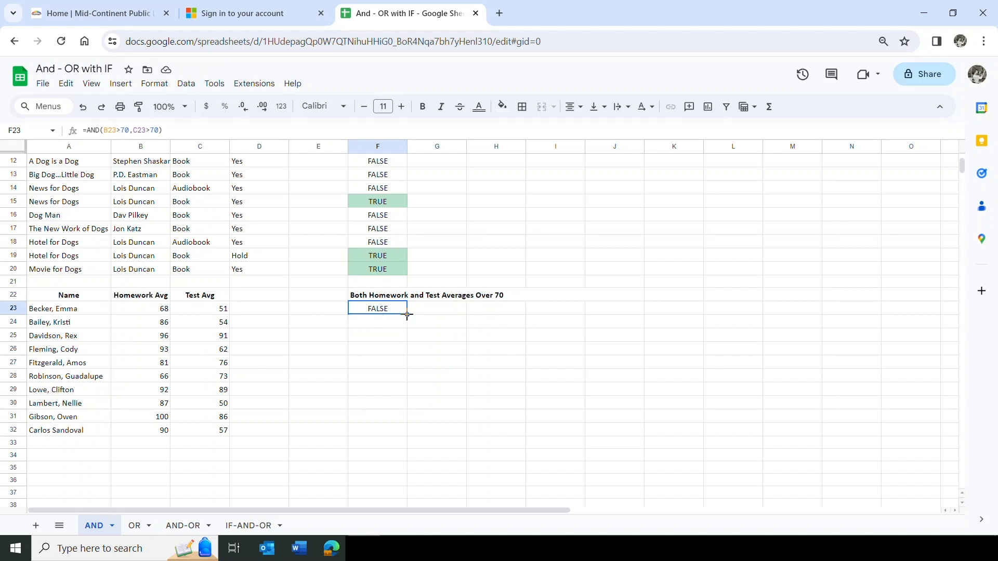
left_click_drag(407, 316, 404, 431)
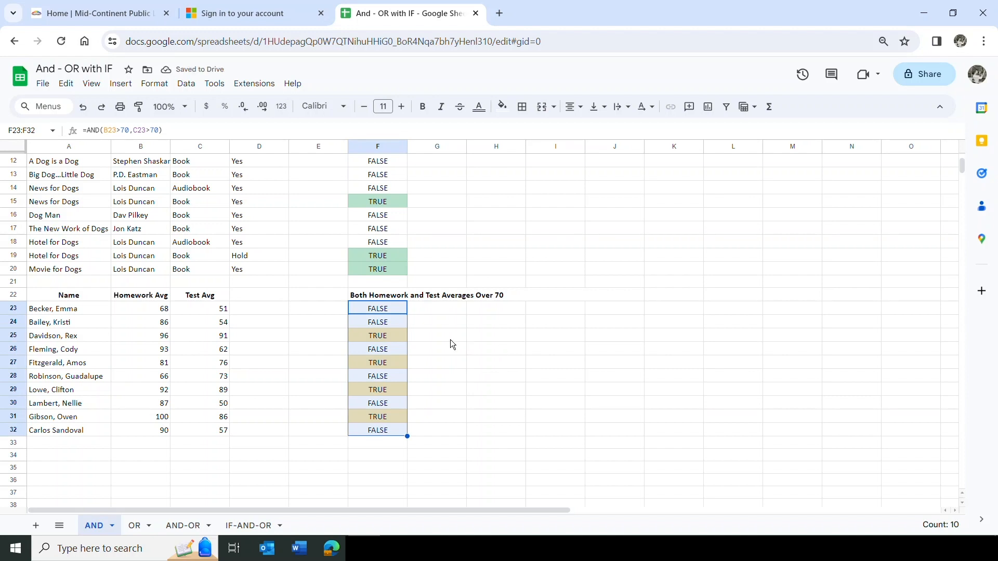
left_click(361, 334)
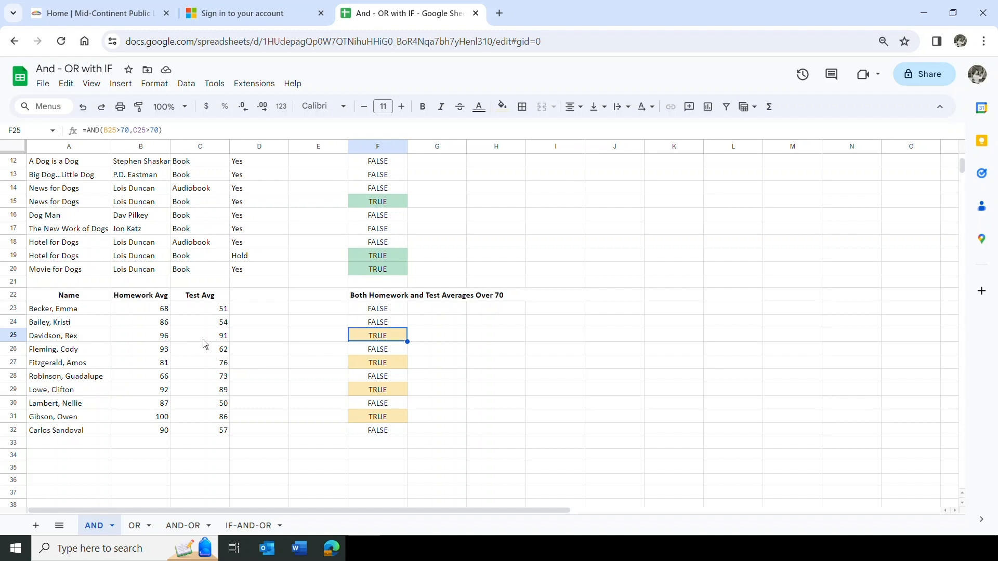
left_click(362, 325)
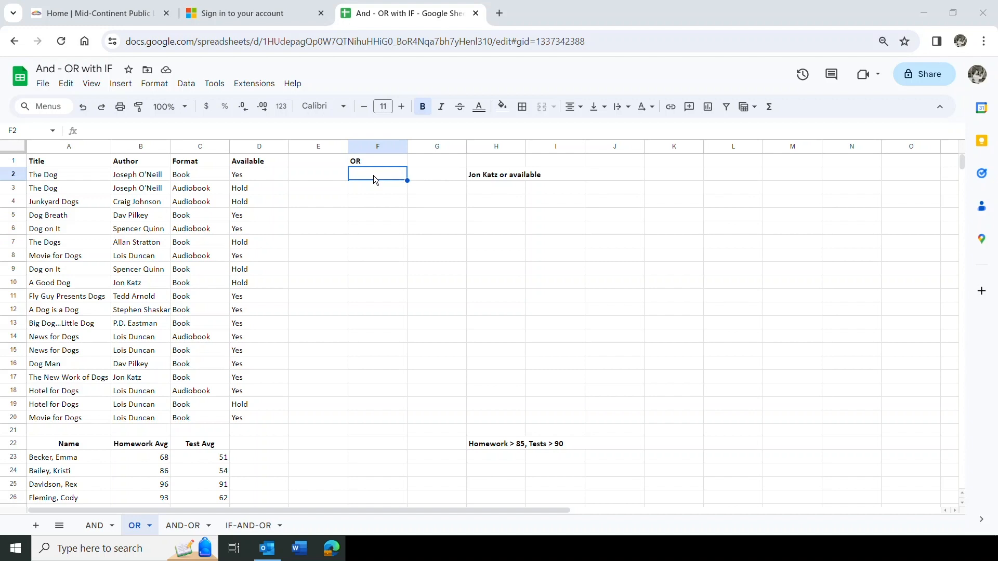
Insert the logical OR function into cell F2 on the OR sheet
left_click(770, 108)
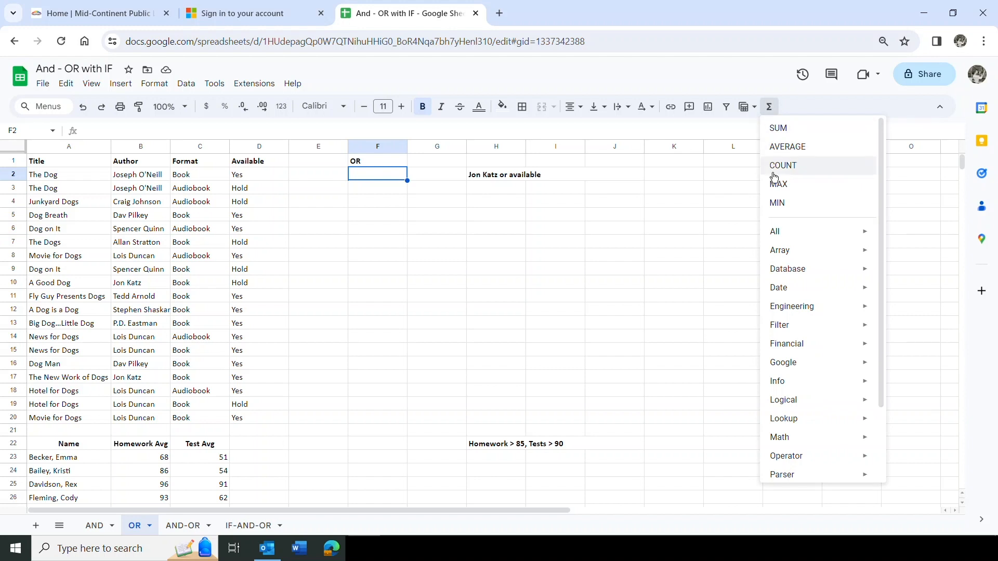
mouse_move(799, 401)
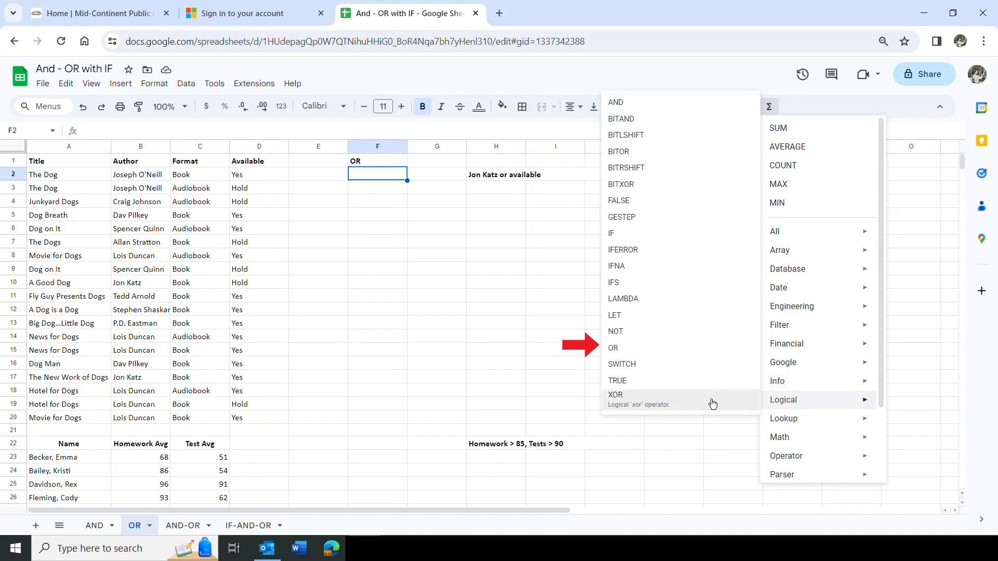
left_click(636, 346)
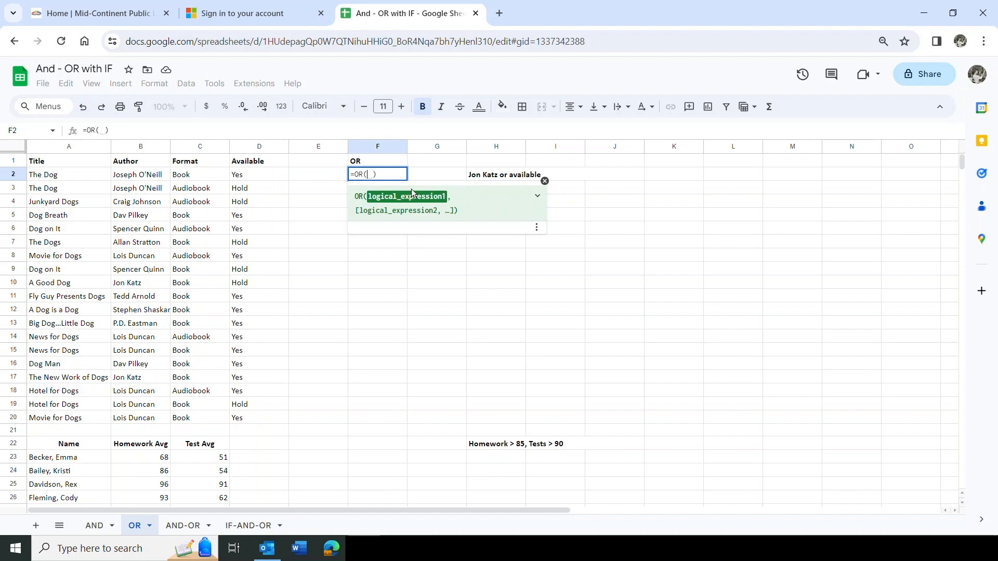
Complete the F2 formula as =OR(B2="Jon Katz",D2="Yes") to test for the author or availability
left_click(131, 178)
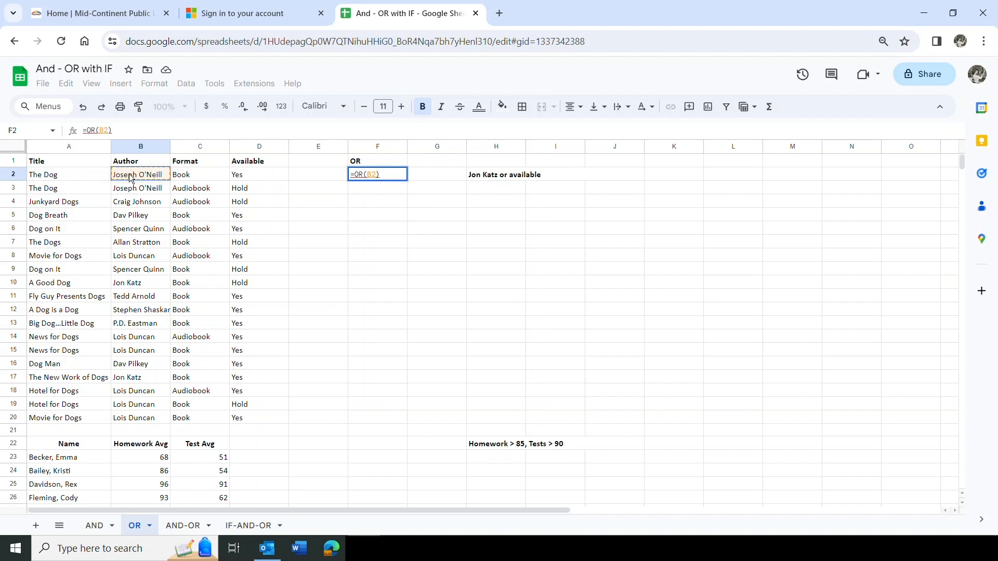
type("=")
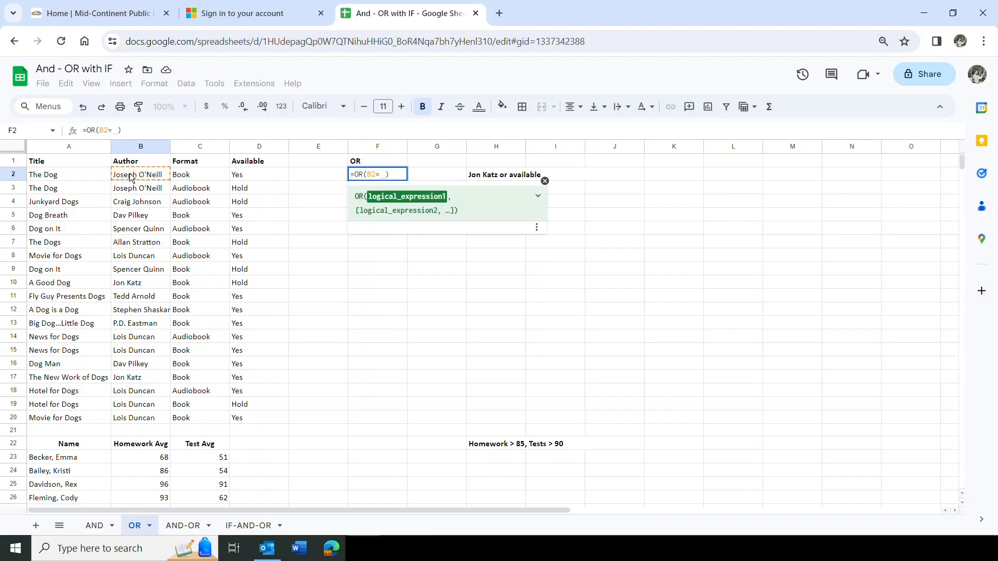
type("\"Jon ")
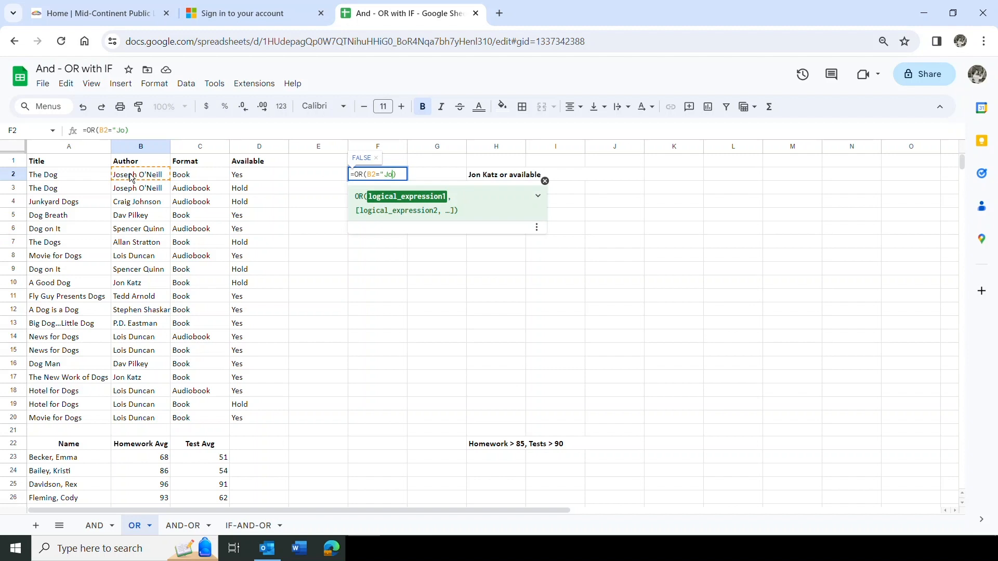
type("Katz\"")
type(",")
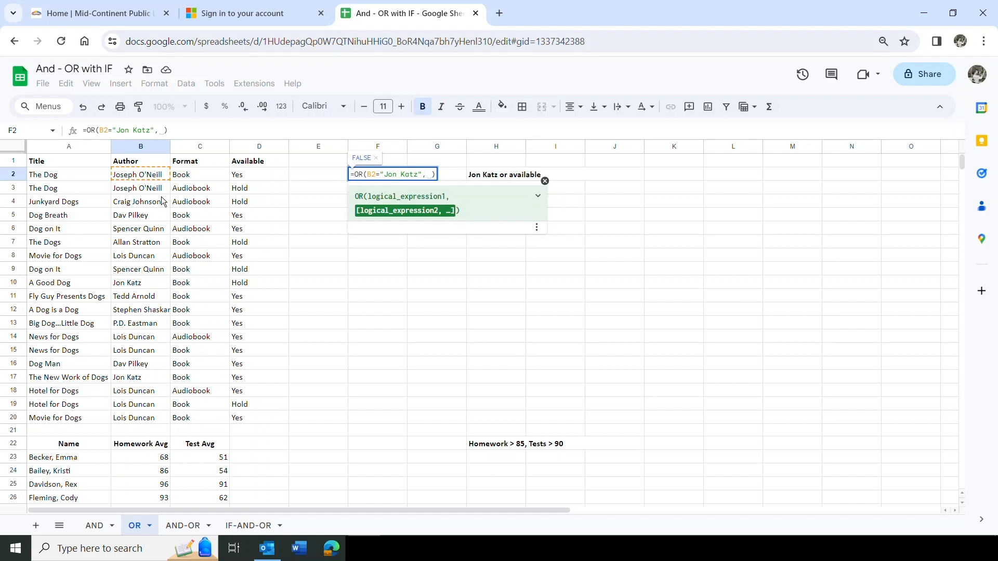
left_click(261, 174)
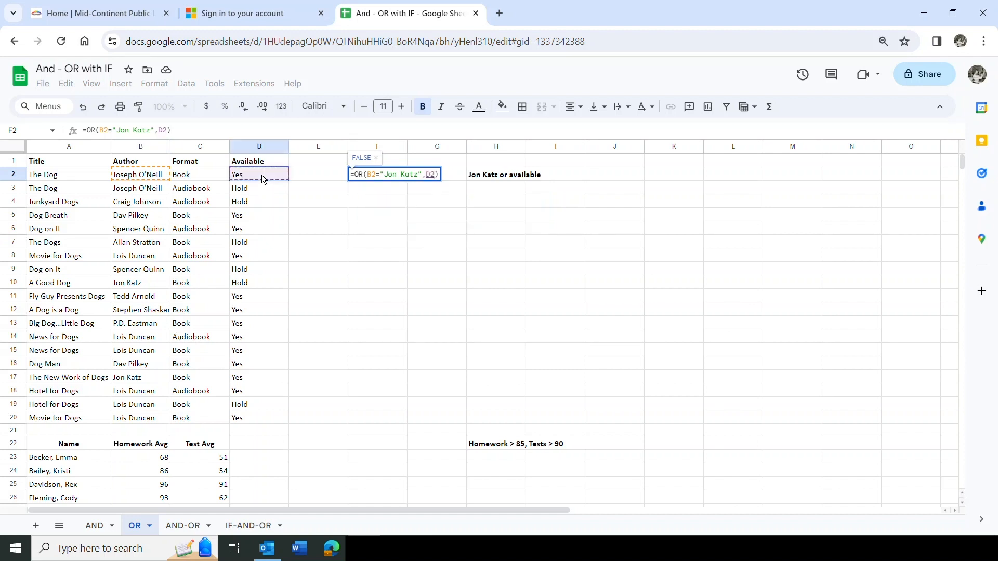
type("=")
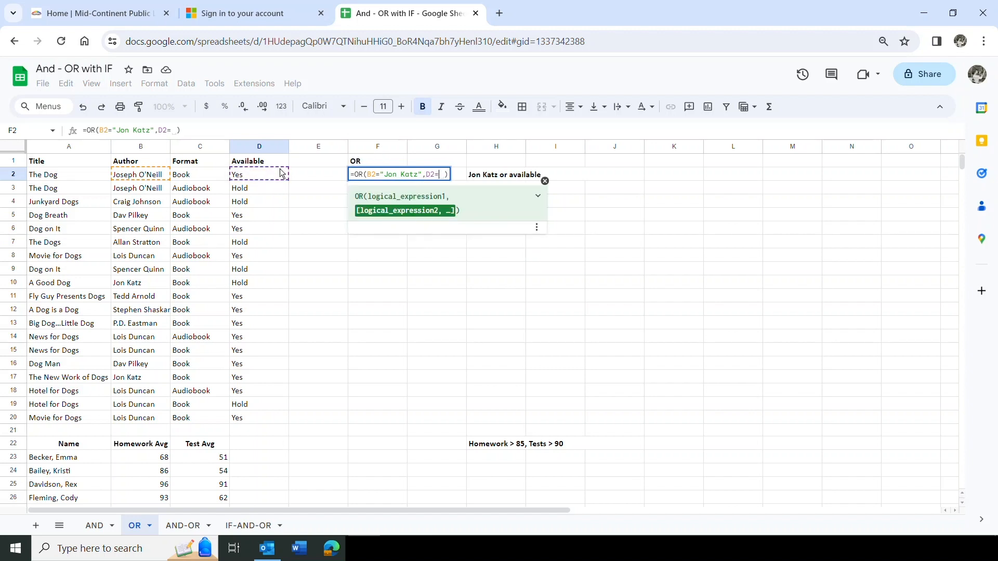
type("\"Yes\"")
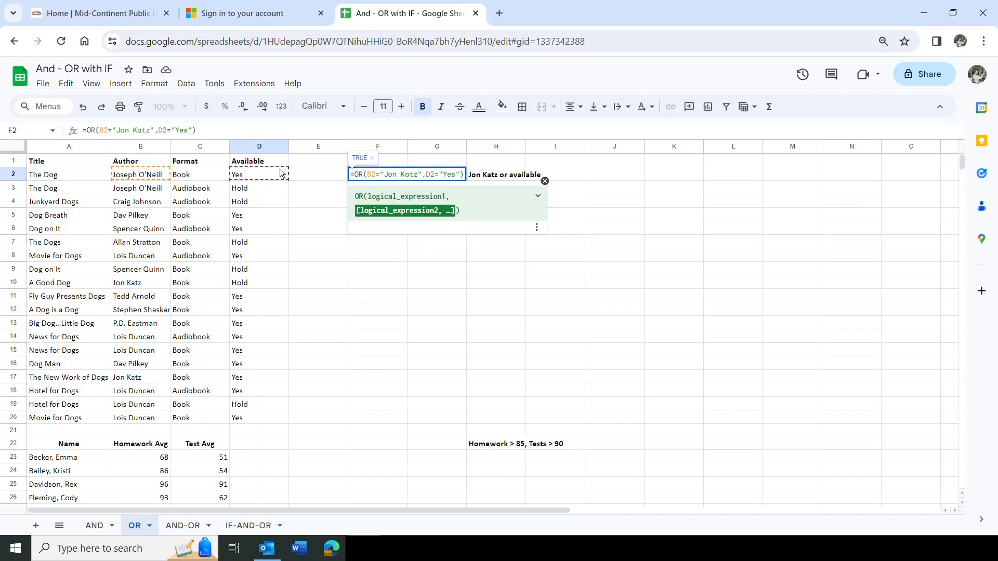
key("Return")
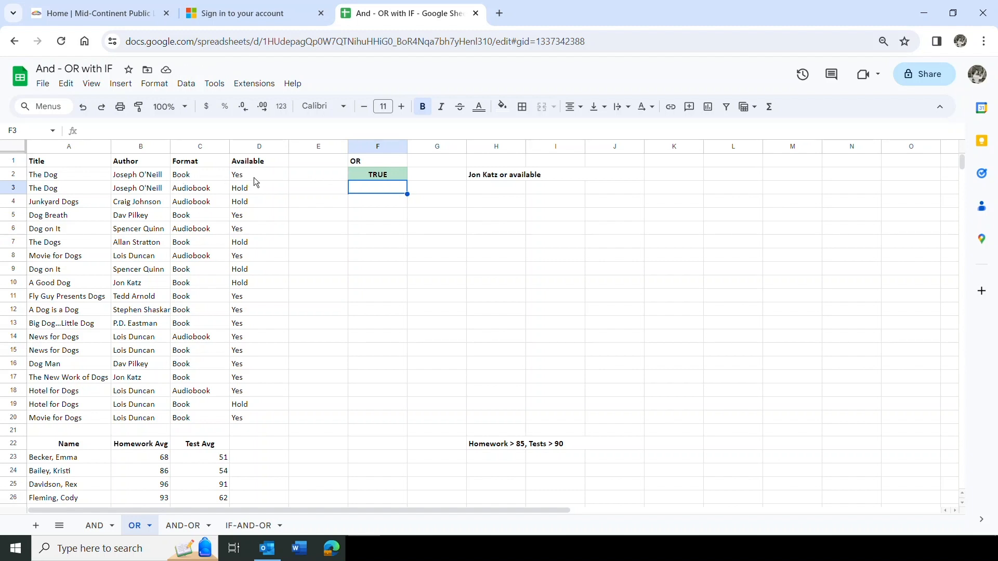
Copy the OR formula from F2 down through F20 and check the copied formulas in F3, F5 and F17
left_click(394, 173)
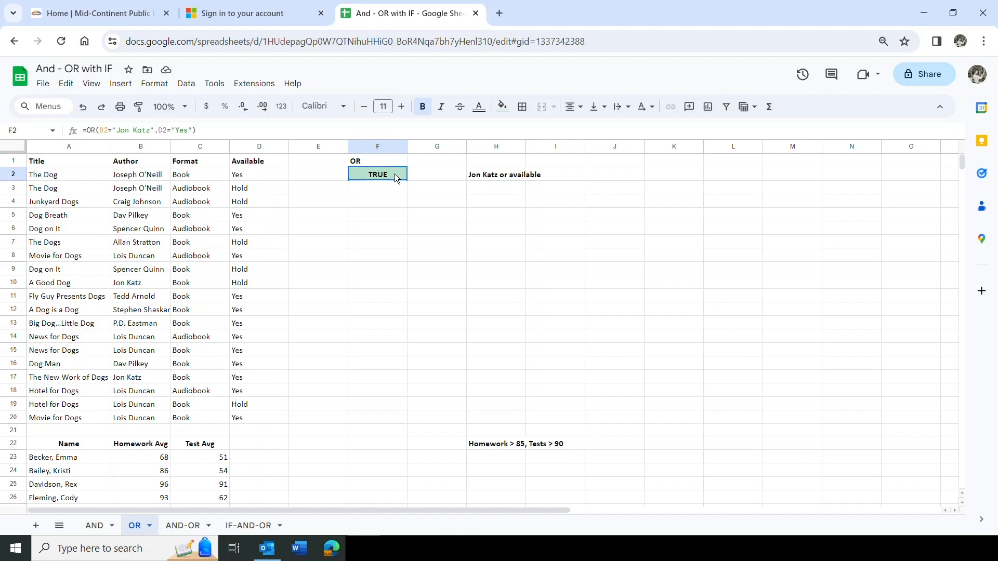
left_click_drag(408, 180, 420, 417)
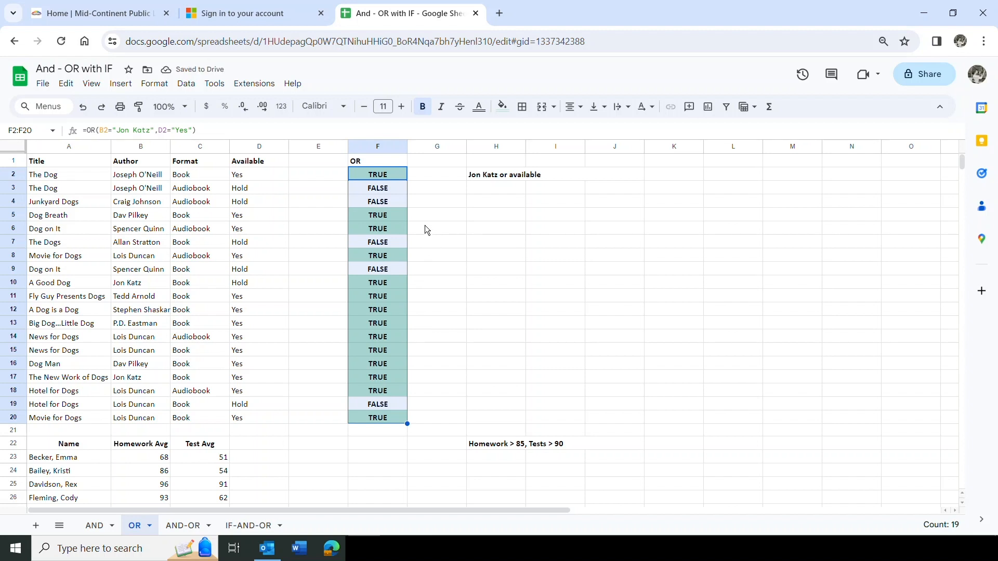
left_click(392, 192)
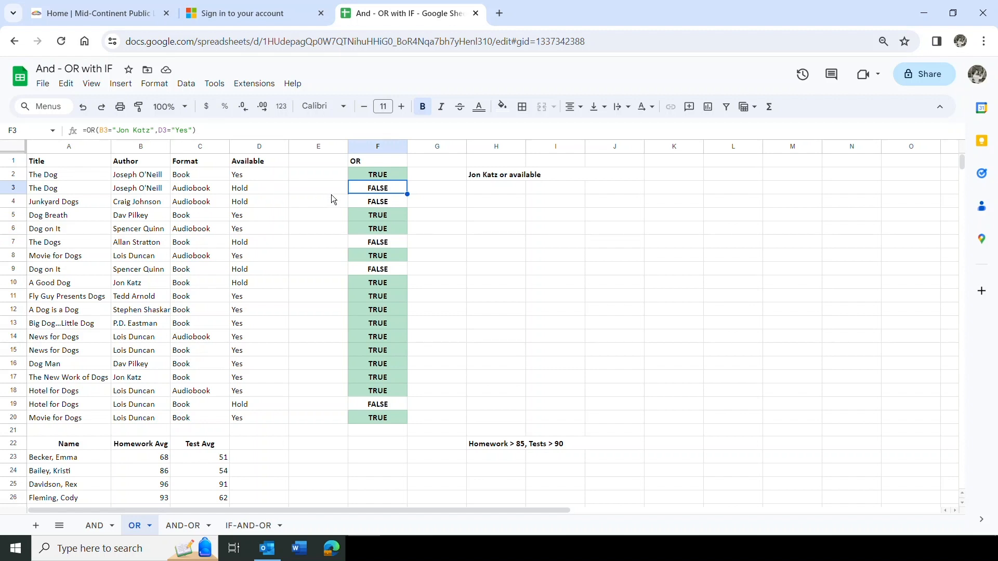
left_click(362, 215)
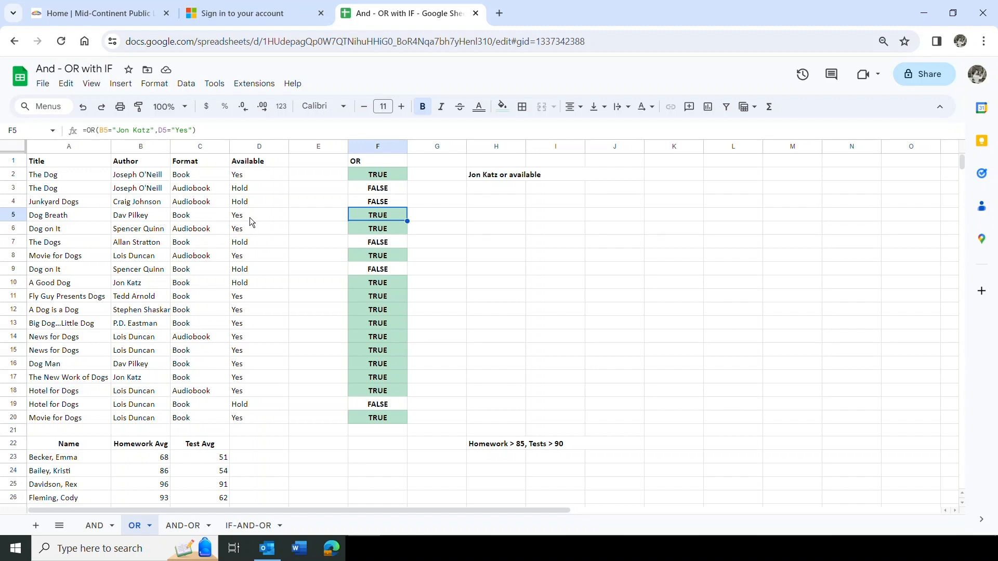
left_click(367, 378)
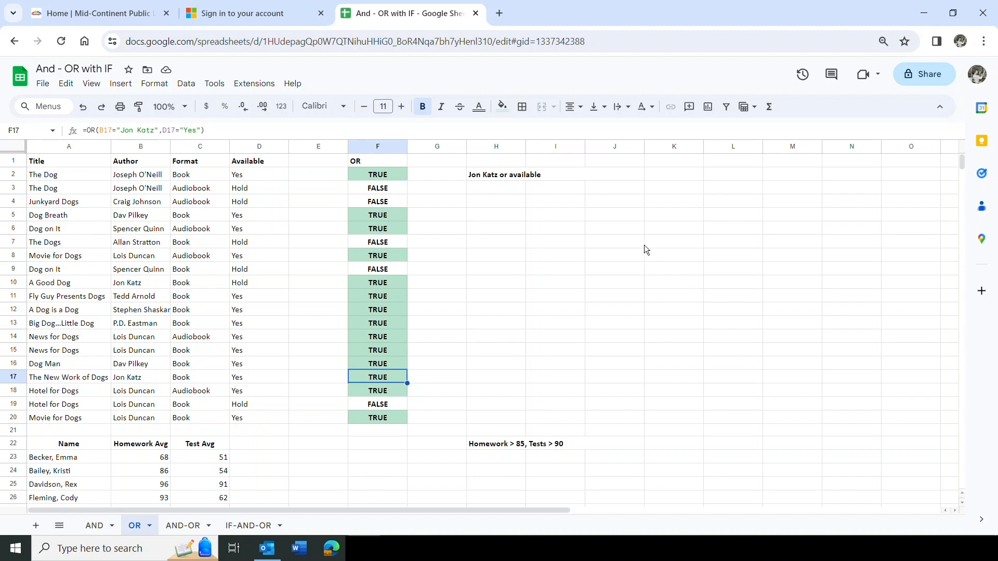
Insert the logical OR function into cell F23 beside the first student's averages
scroll(961, 235, "down", 5)
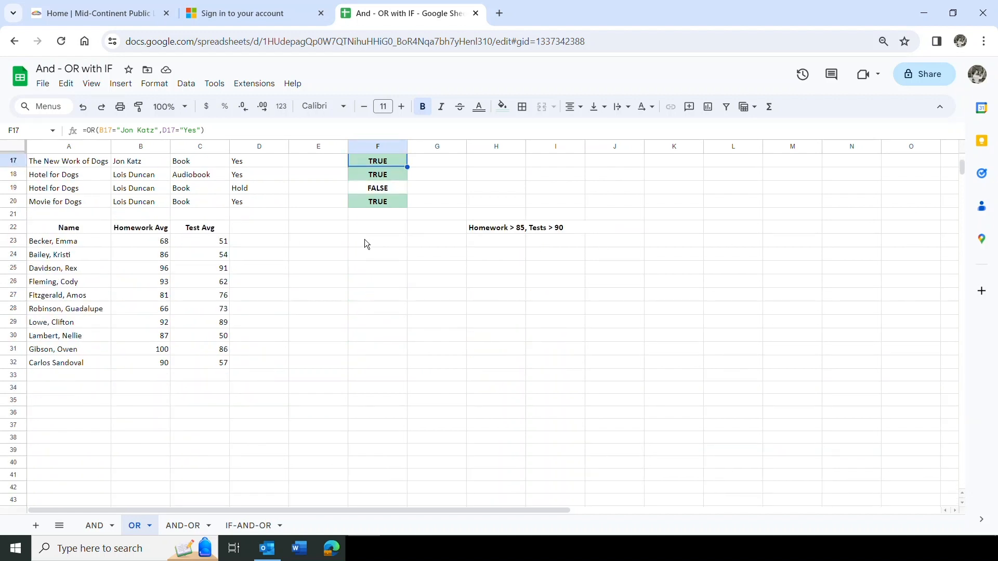
left_click(365, 243)
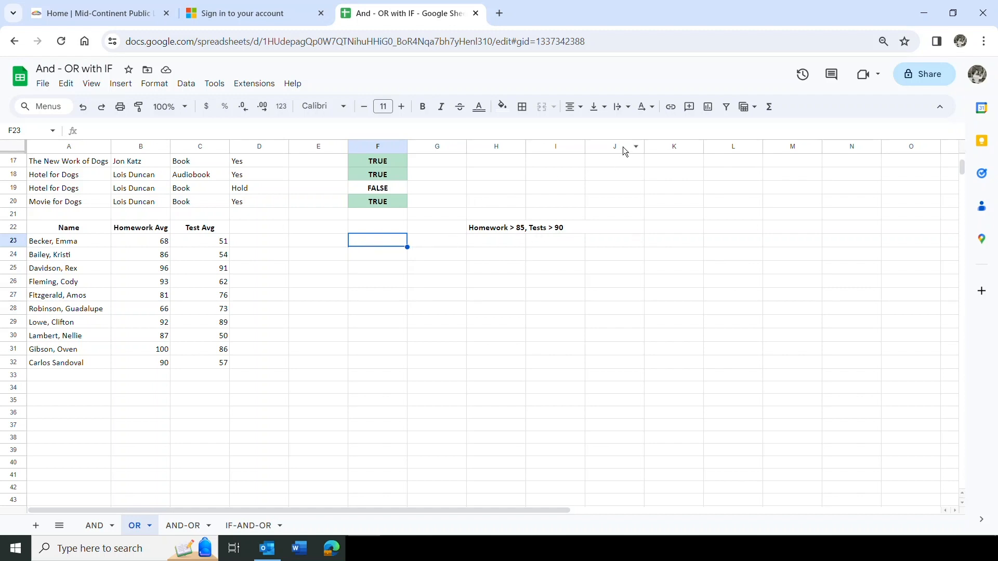
left_click(770, 108)
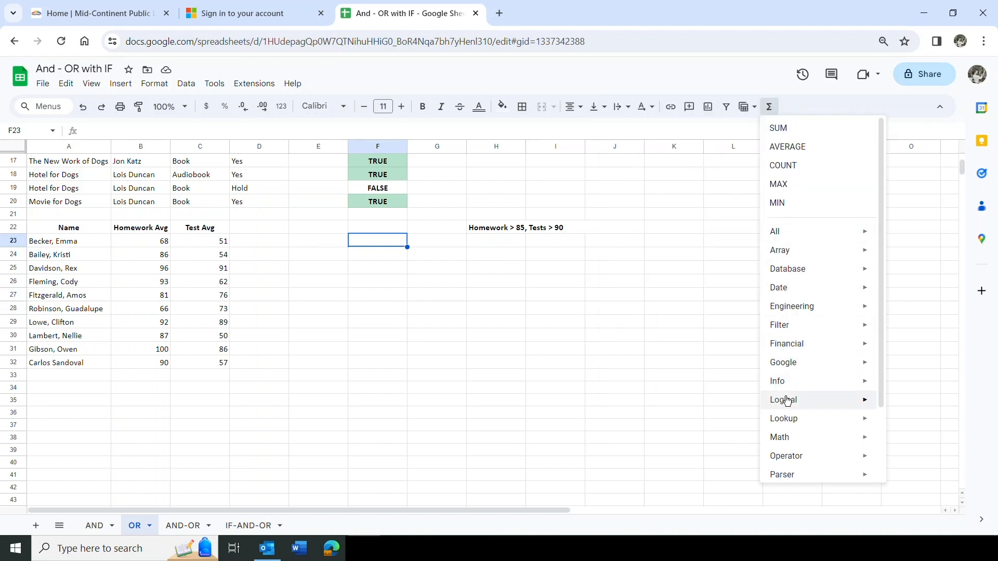
mouse_move(787, 400)
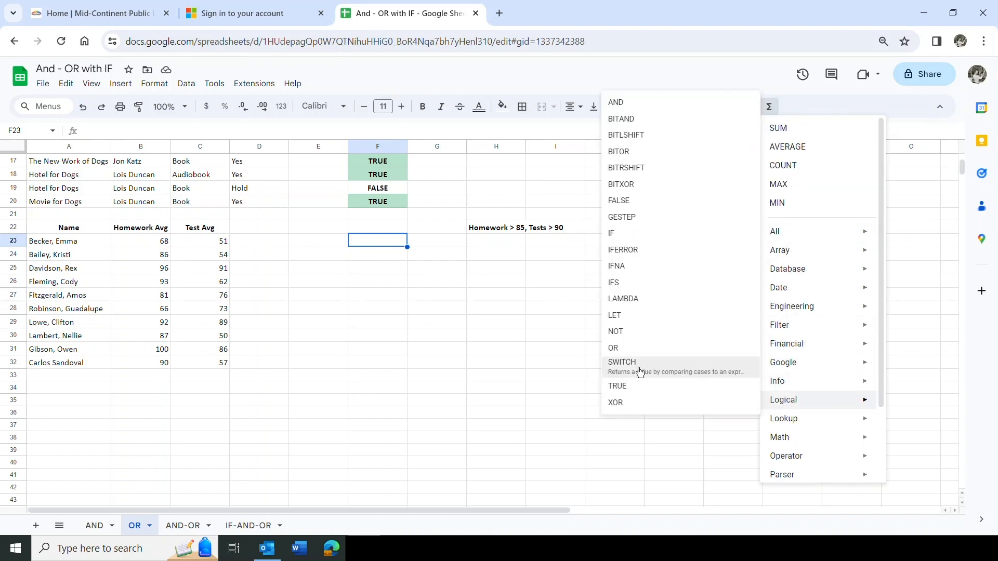
left_click(630, 348)
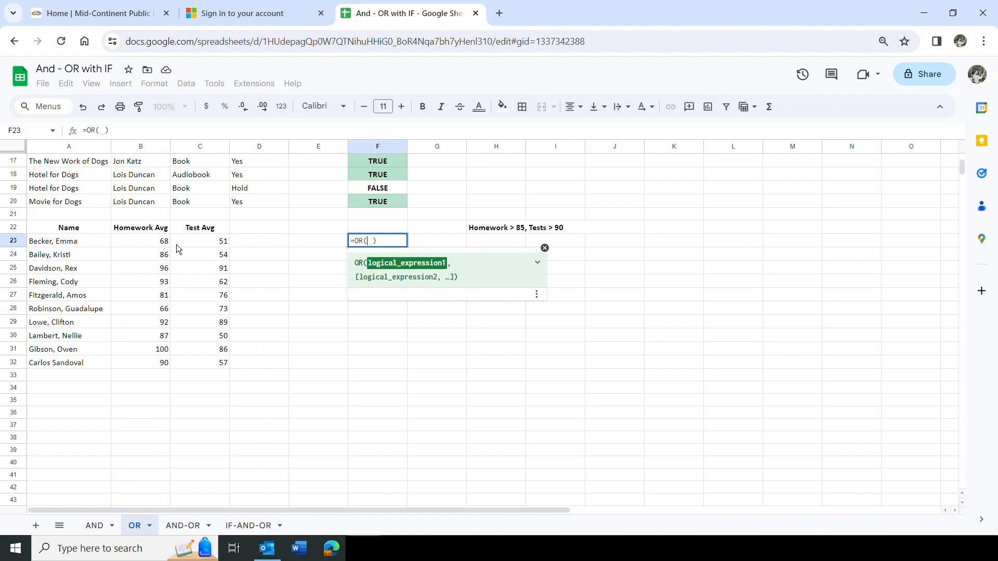
Complete the F23 formula as =OR(B23>85,C23>90) to test the homework and test averages
left_click(138, 241)
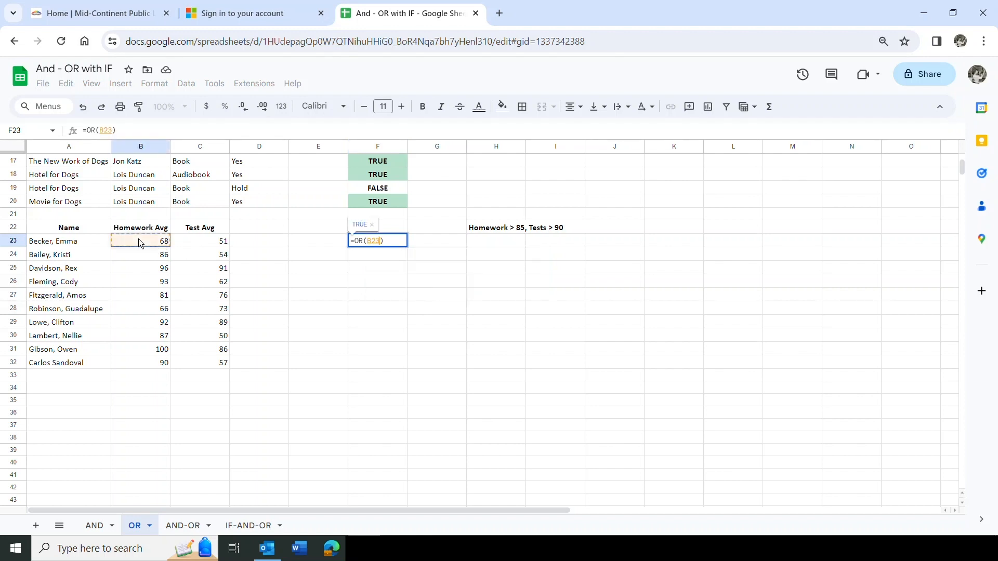
type(">")
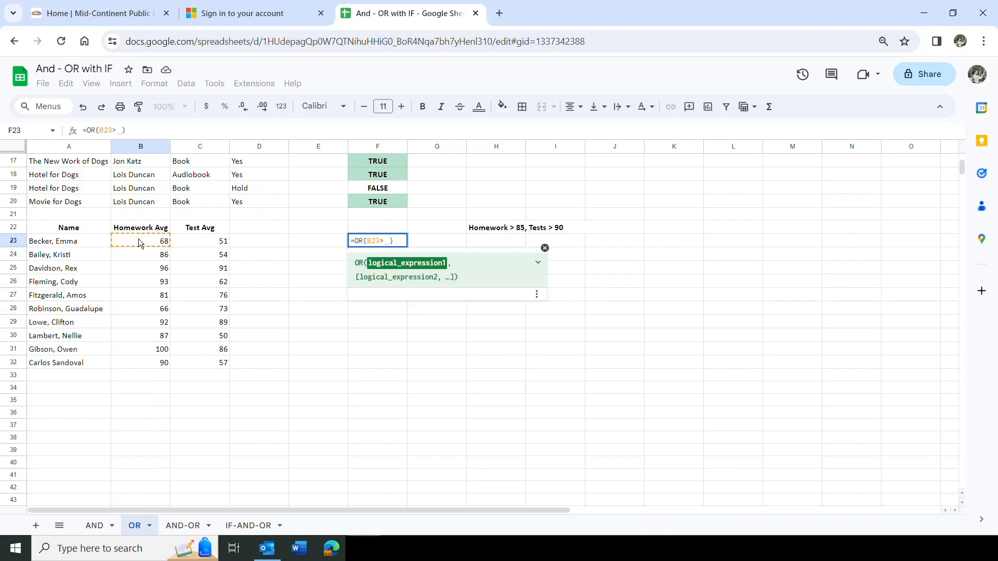
type("85")
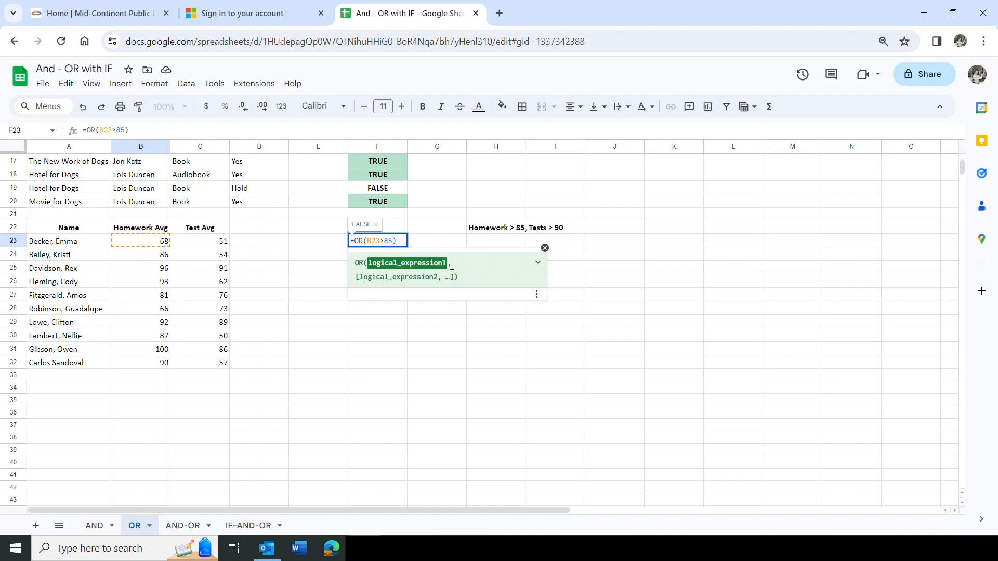
type(",")
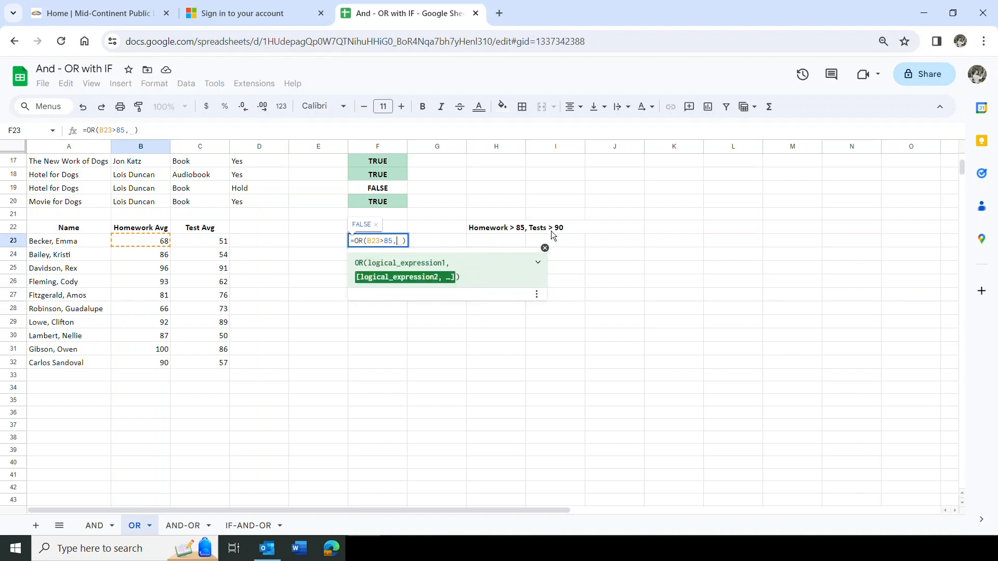
left_click(210, 245)
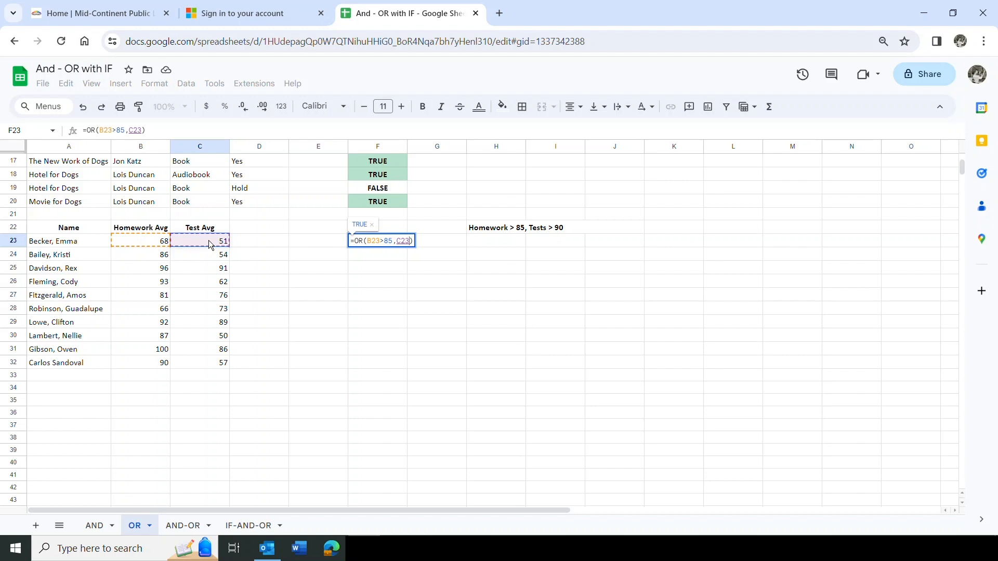
type(">")
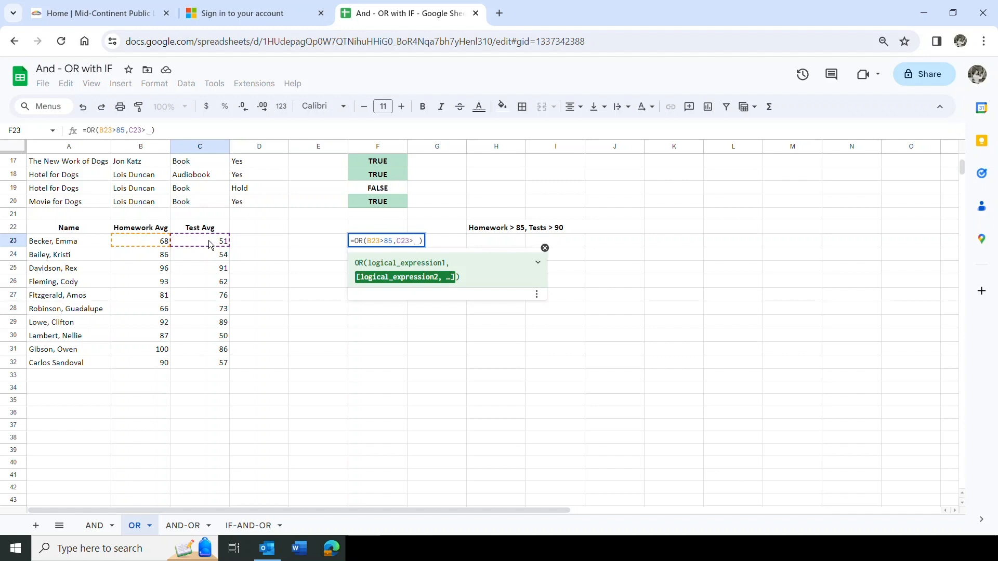
type("90")
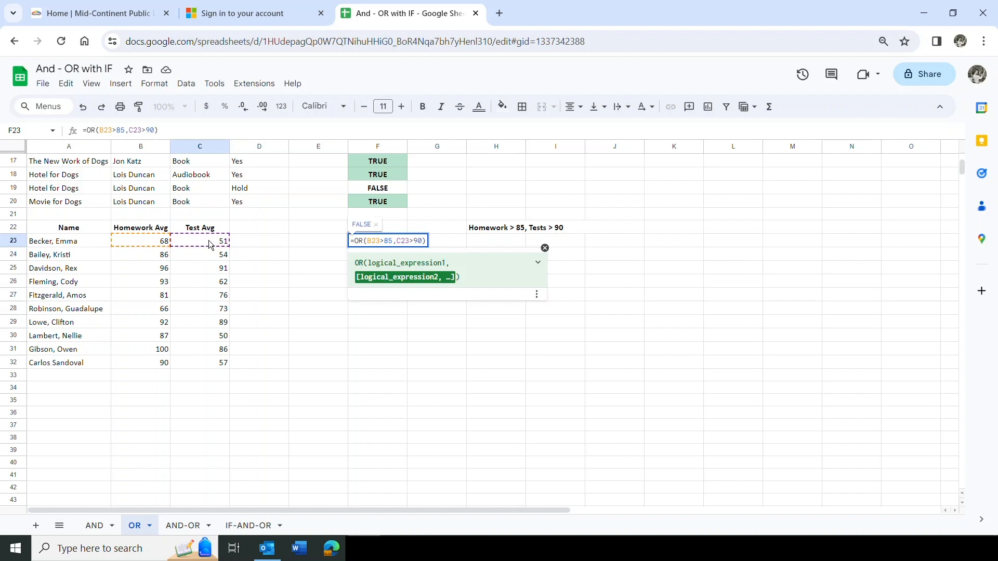
key("Return")
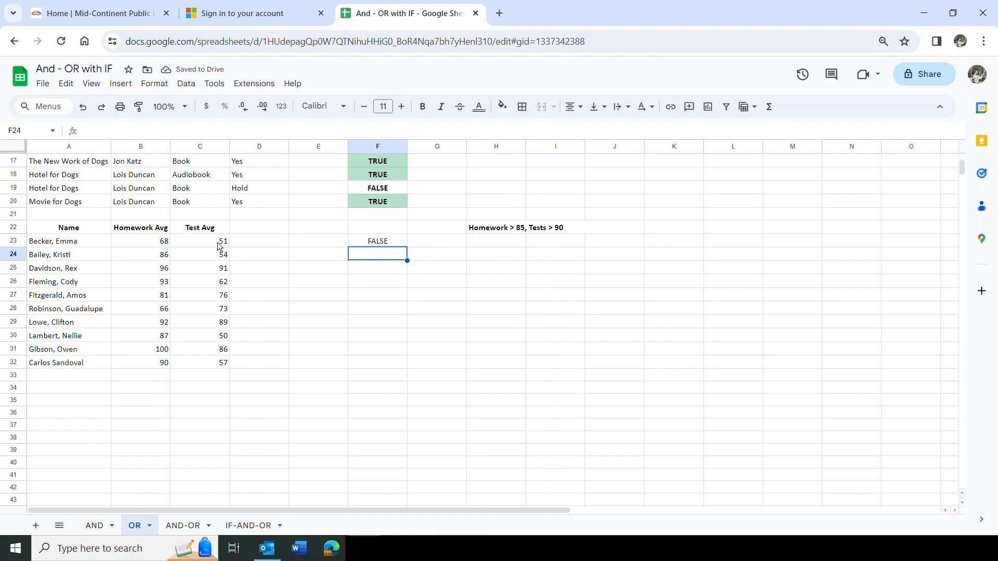
Copy the OR formula from F23 down through F32 for all students and check the copied formulas in F24 and F25
left_click(364, 243)
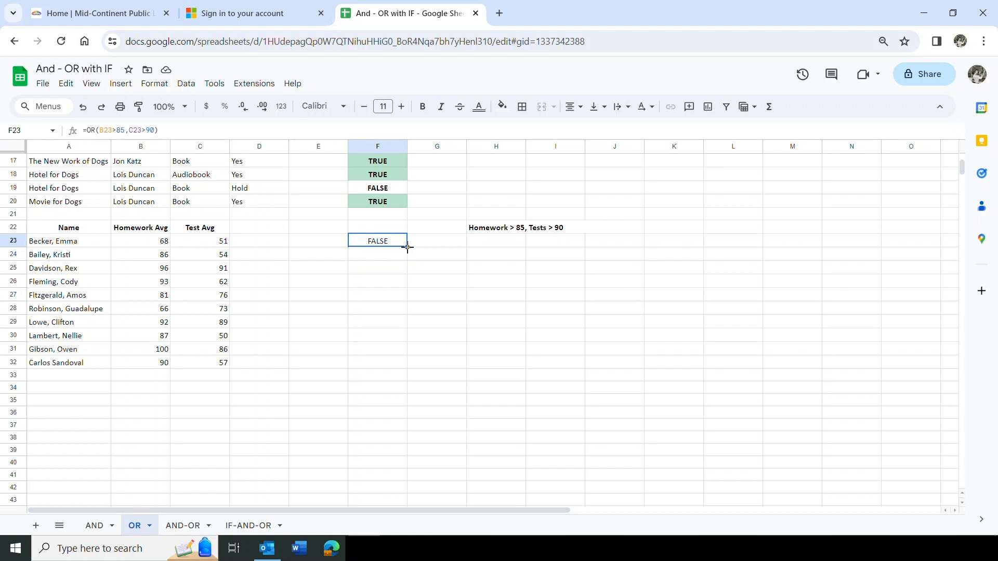
left_click_drag(407, 247, 400, 364)
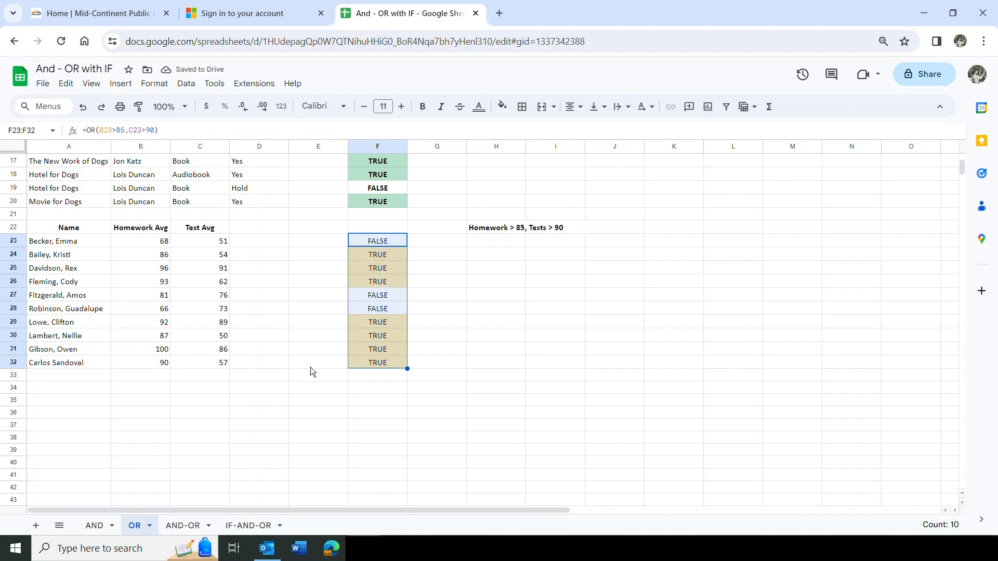
left_click(362, 258)
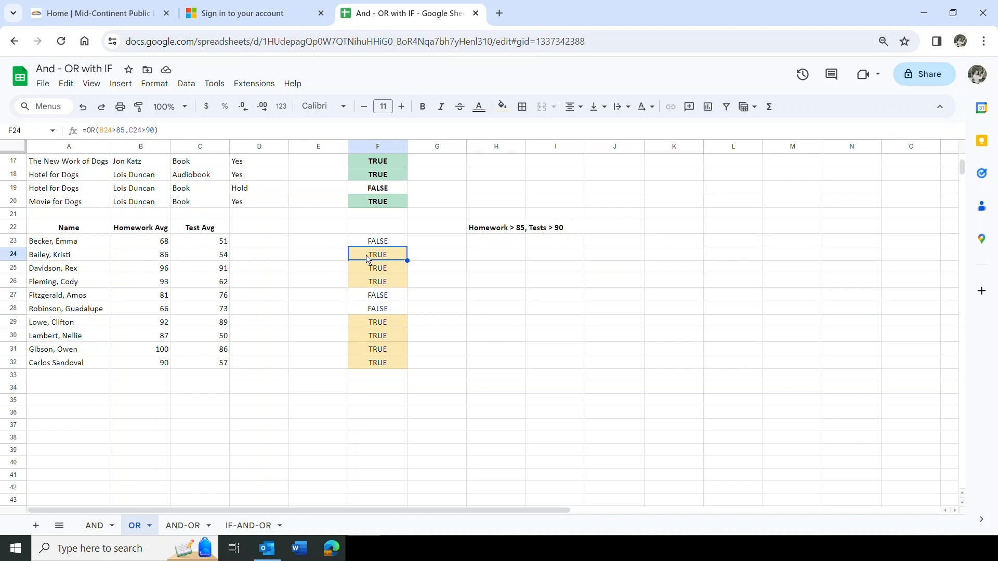
left_click(360, 267)
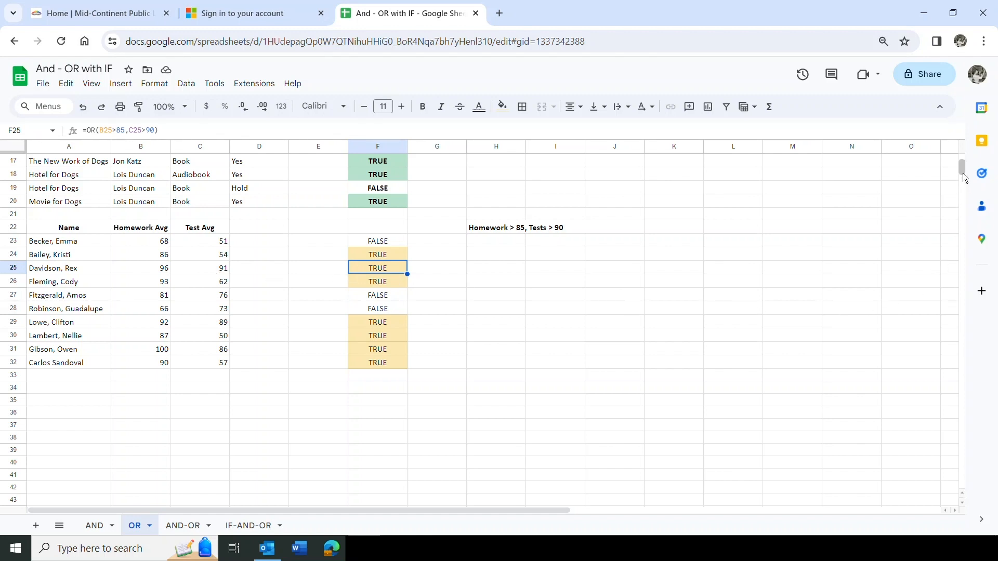
Switch to the AND-OR sheet containing the combined book criteria columns
left_click_drag(963, 176, 962, 170)
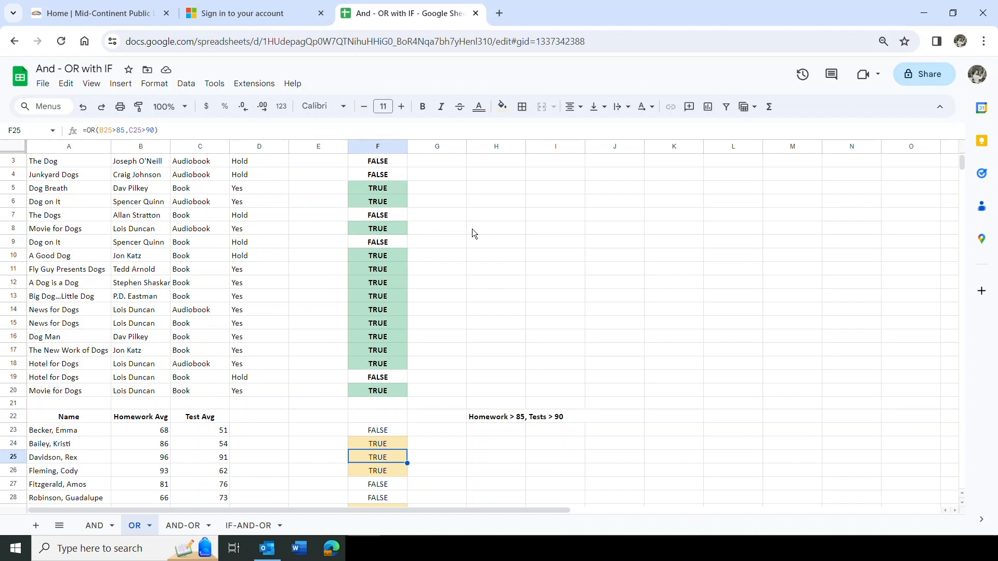
key("ctrl+shift+Page_Down")
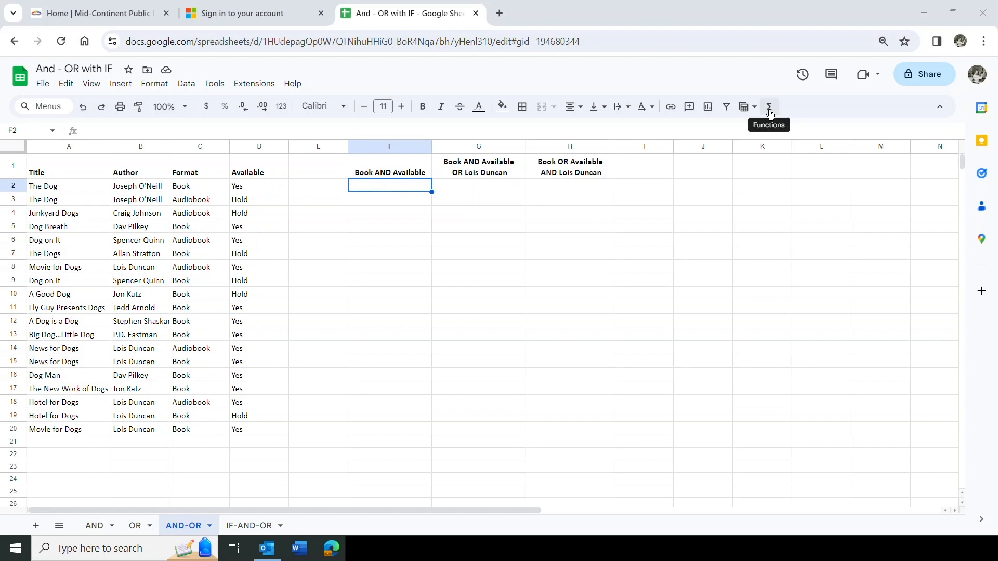
Start an AND function in F2 with C2="book" as its first logical expression
left_click(770, 110)
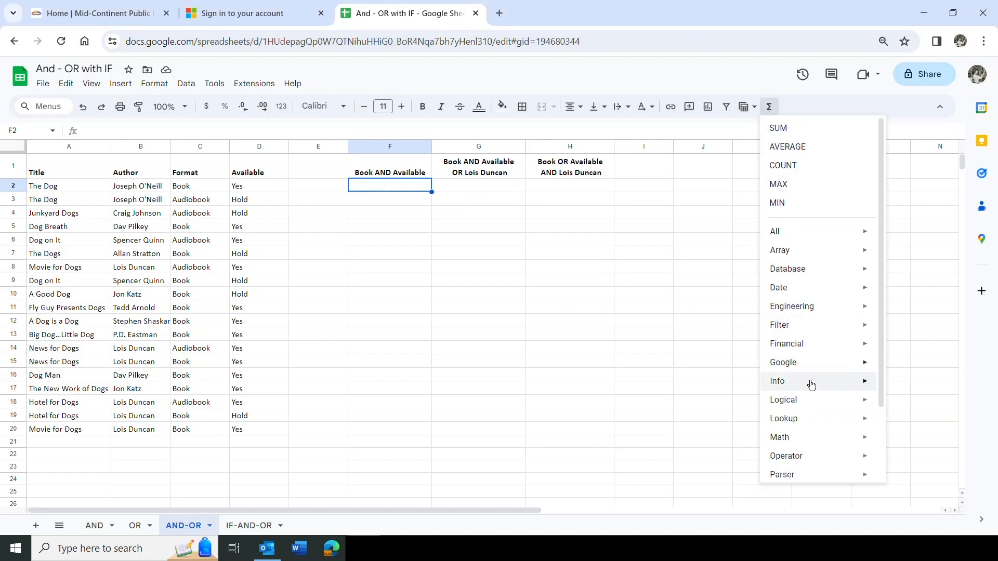
mouse_move(812, 403)
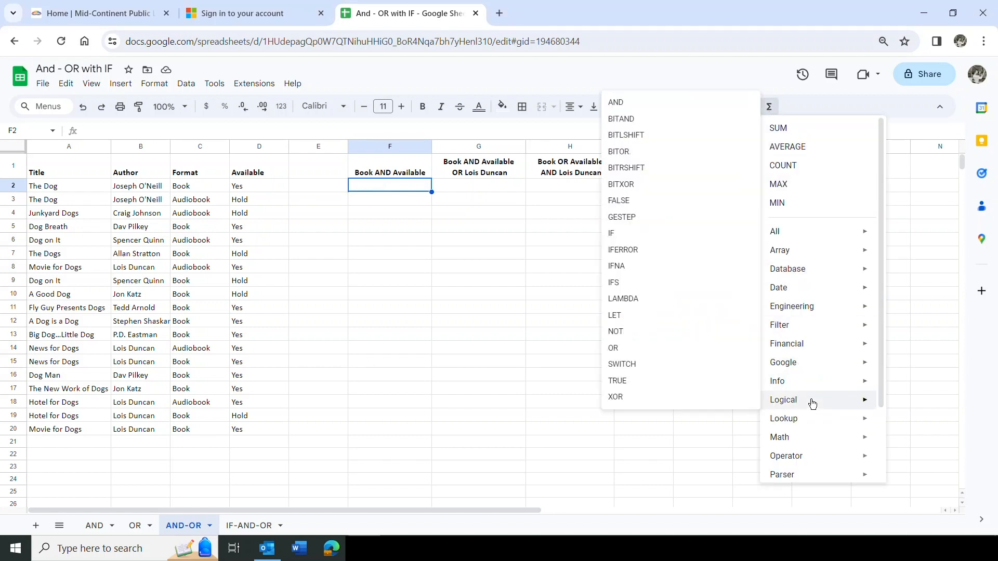
left_click(616, 102)
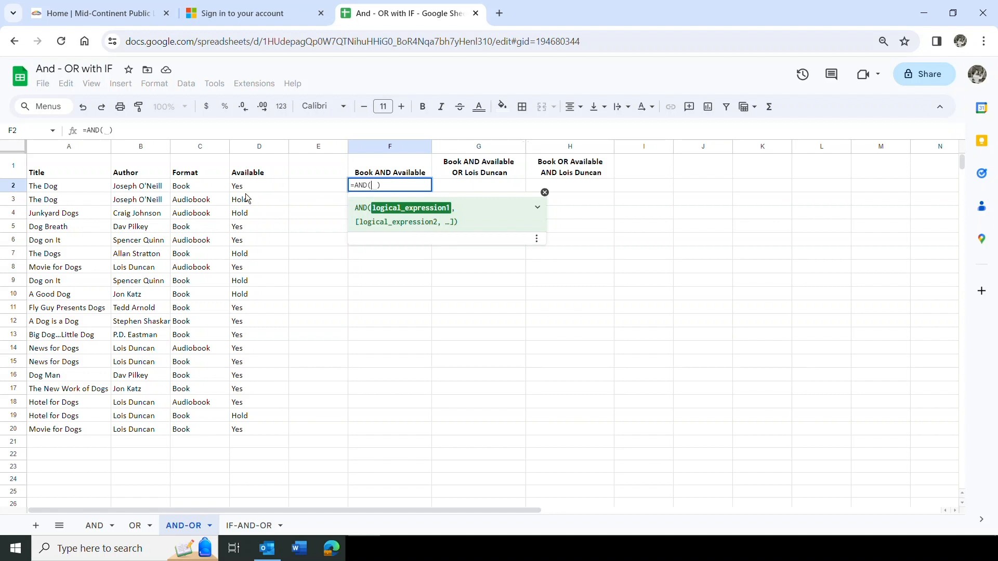
left_click(196, 187)
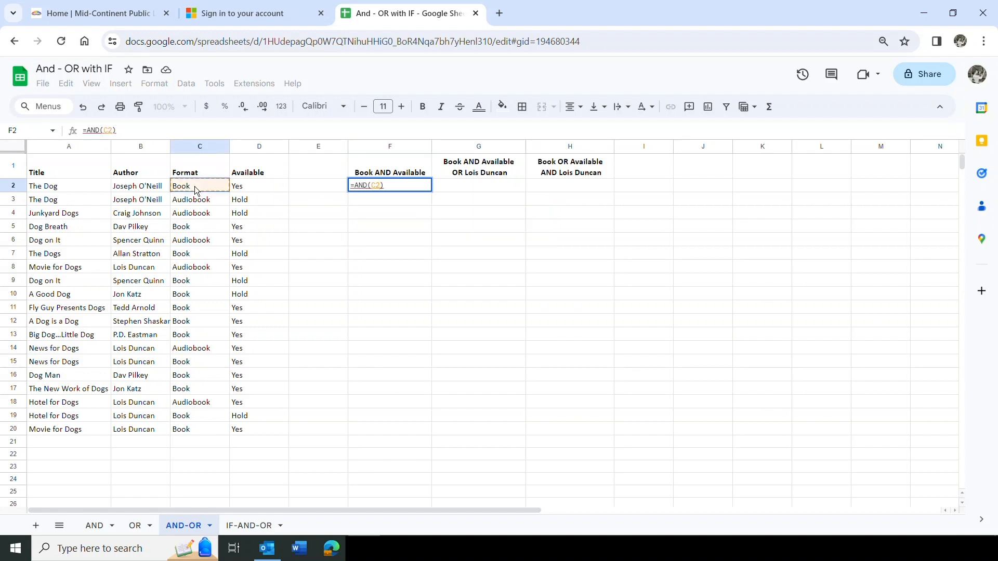
type("=\"")
type("book")
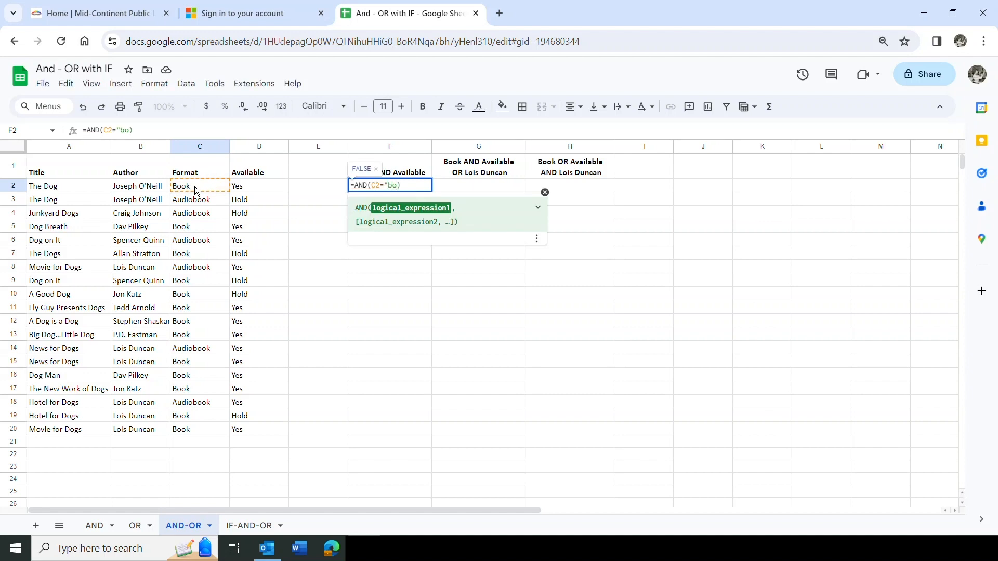
type("\",")
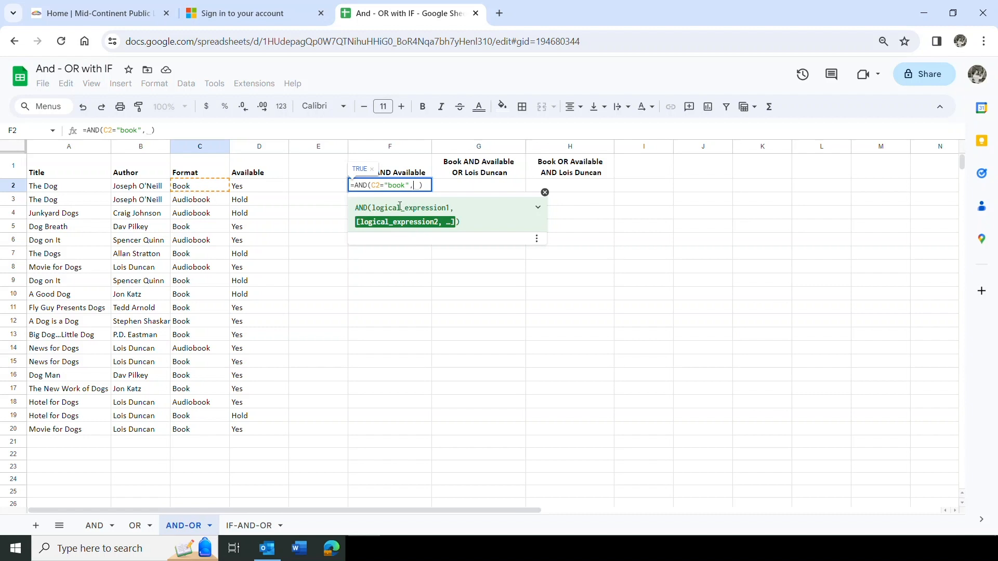
Complete the F2 formula with the condition D2="yes" and copy it down through F20
left_click(263, 185)
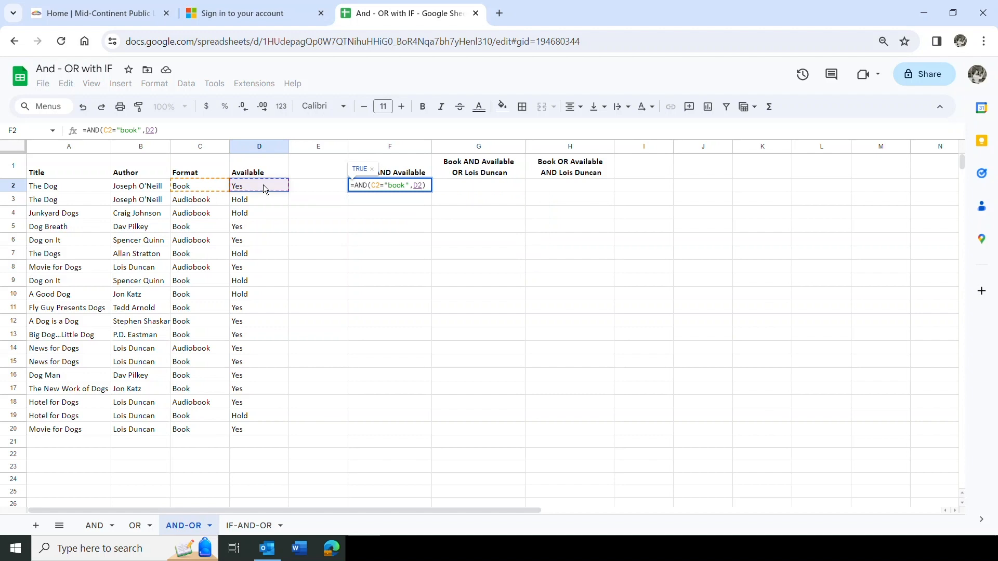
type("=\"")
type("yes\"")
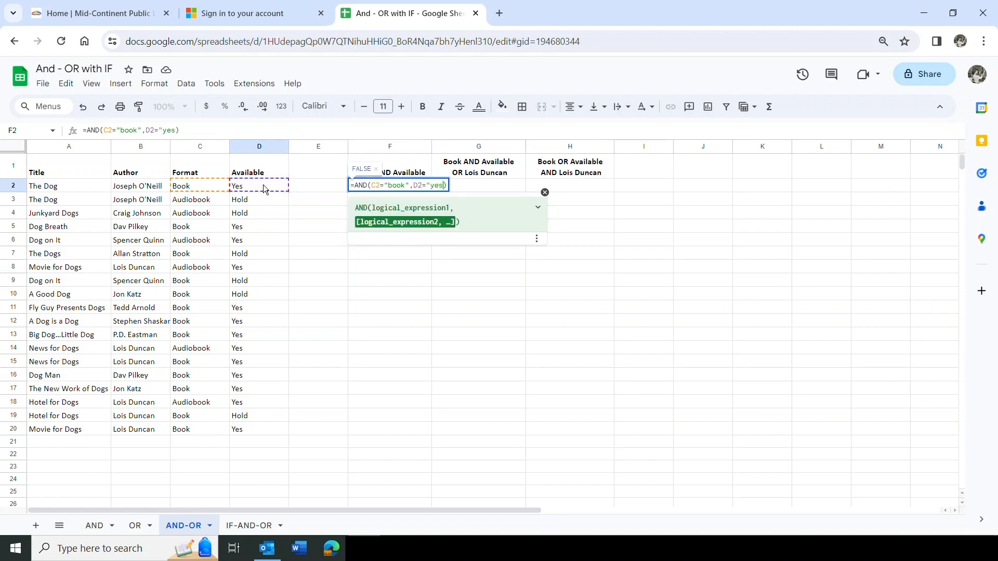
key("Return")
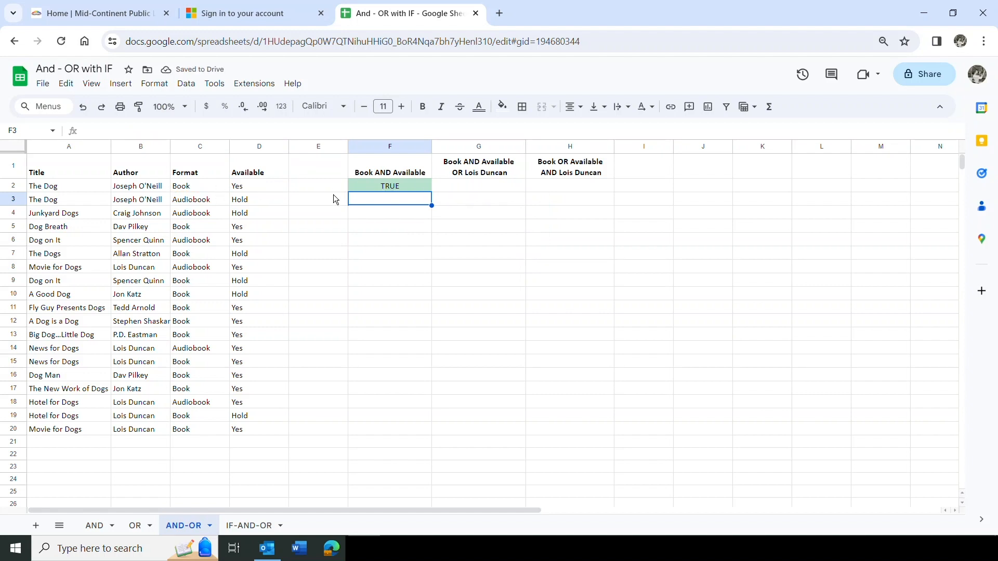
left_click(380, 188)
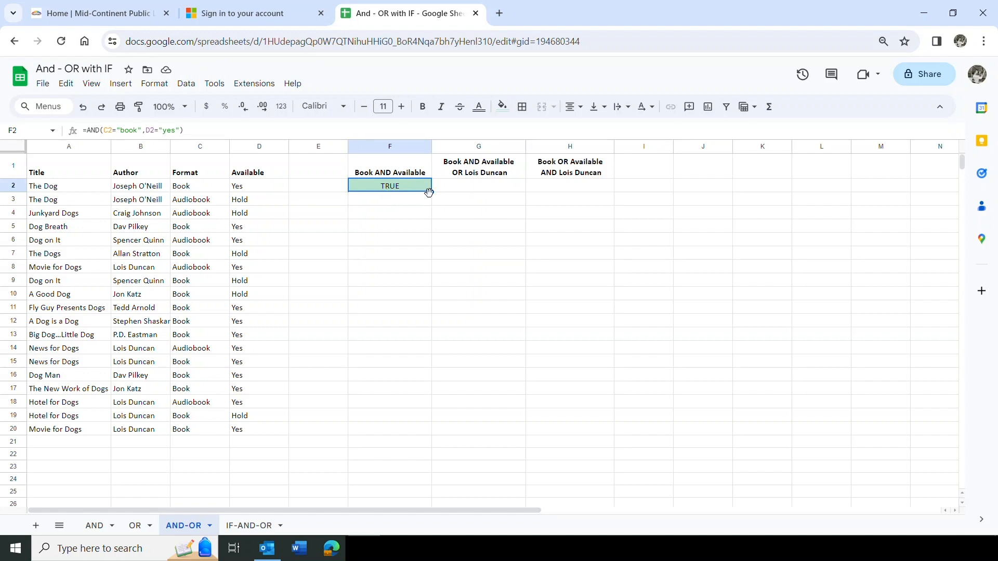
left_click_drag(431, 195, 432, 428)
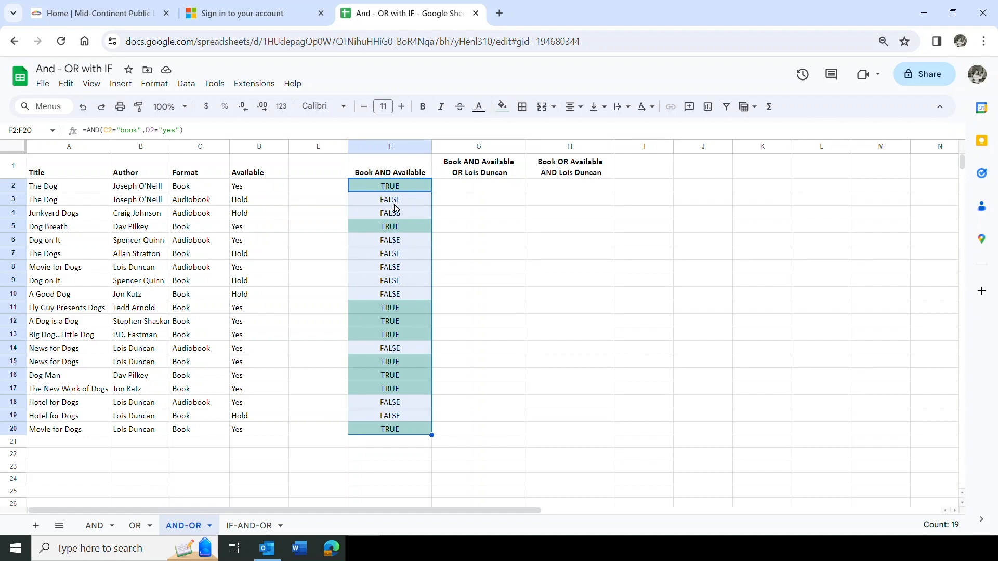
Build the formula =AND(C2="book",D2="yes") in G2 under the Book AND Available OR Lois Duncan heading
left_click(470, 190)
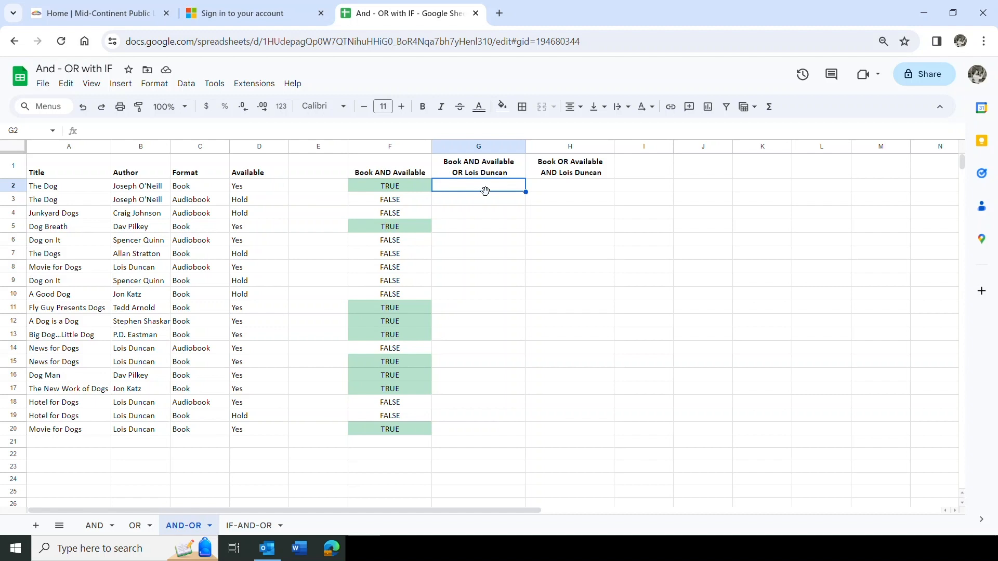
left_click(769, 107)
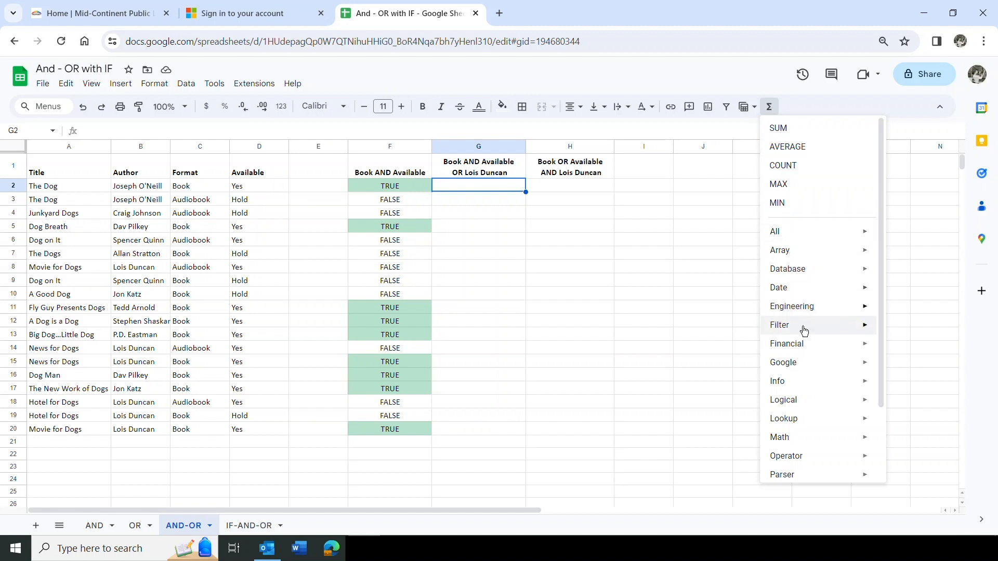
mouse_move(801, 401)
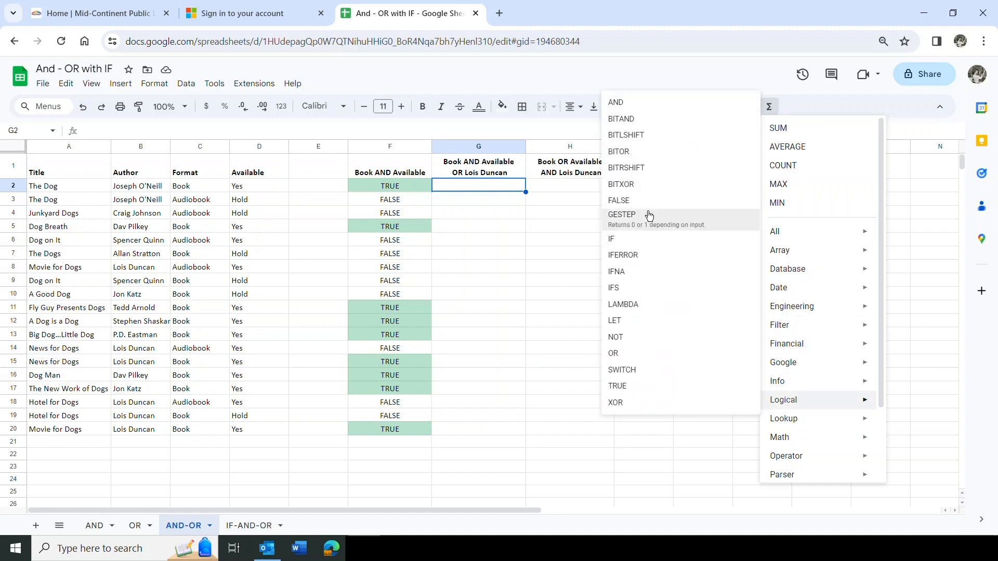
left_click(618, 102)
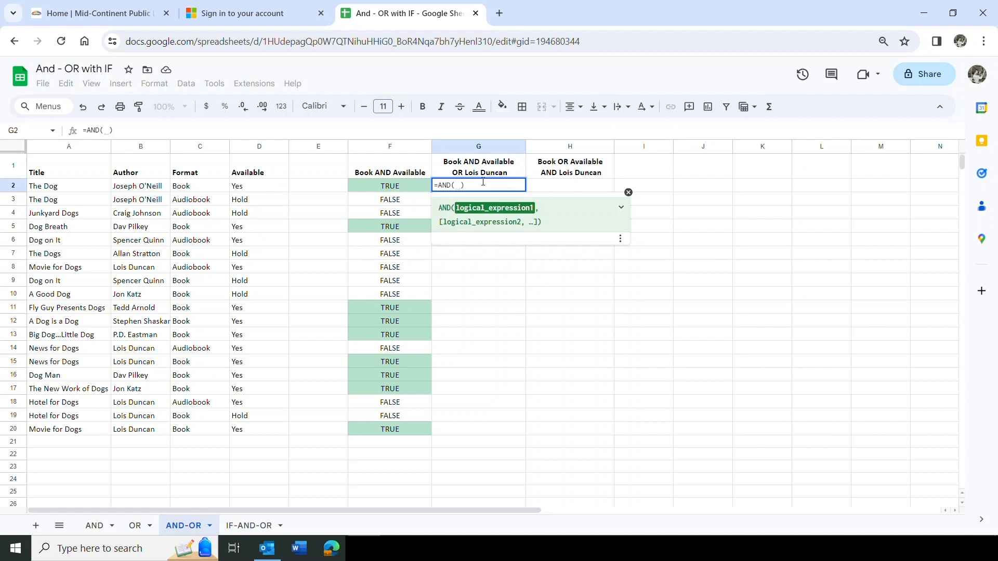
left_click(200, 185)
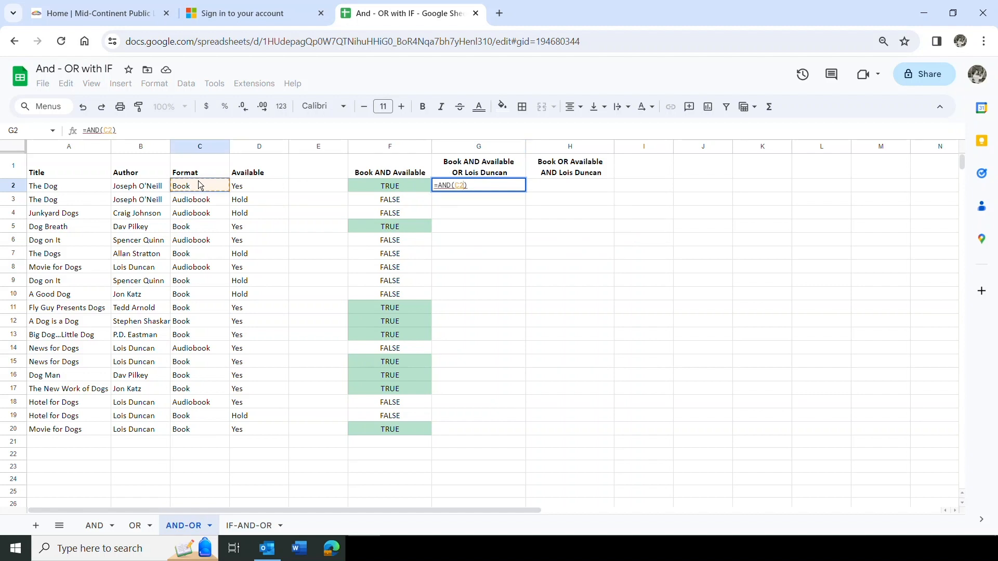
type("=\"boo")
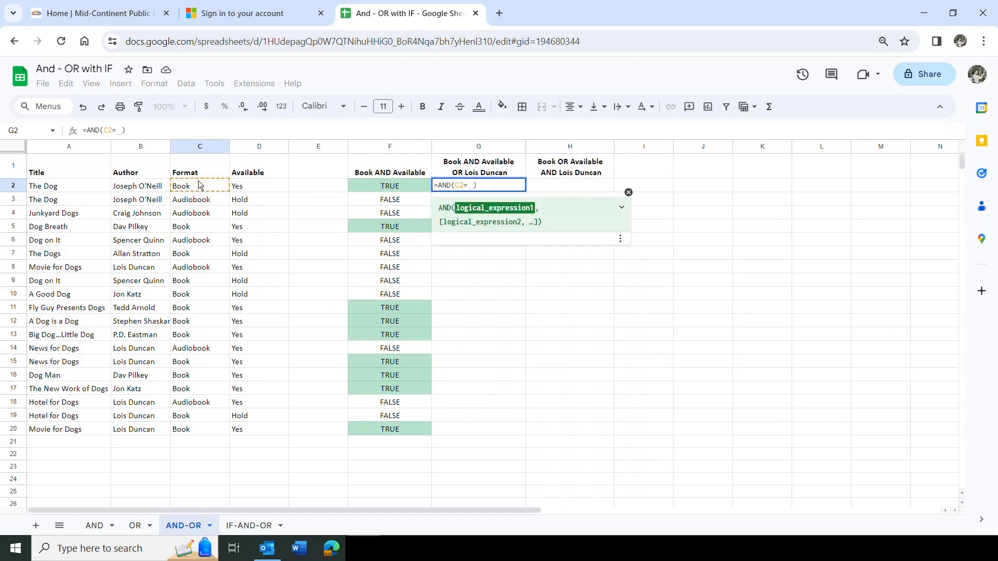
type("k\"")
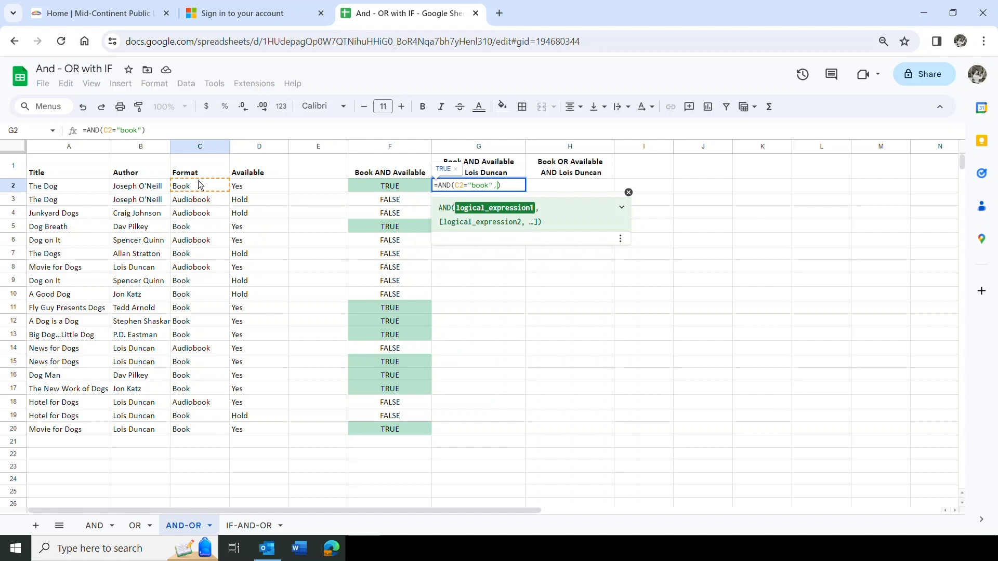
type(",")
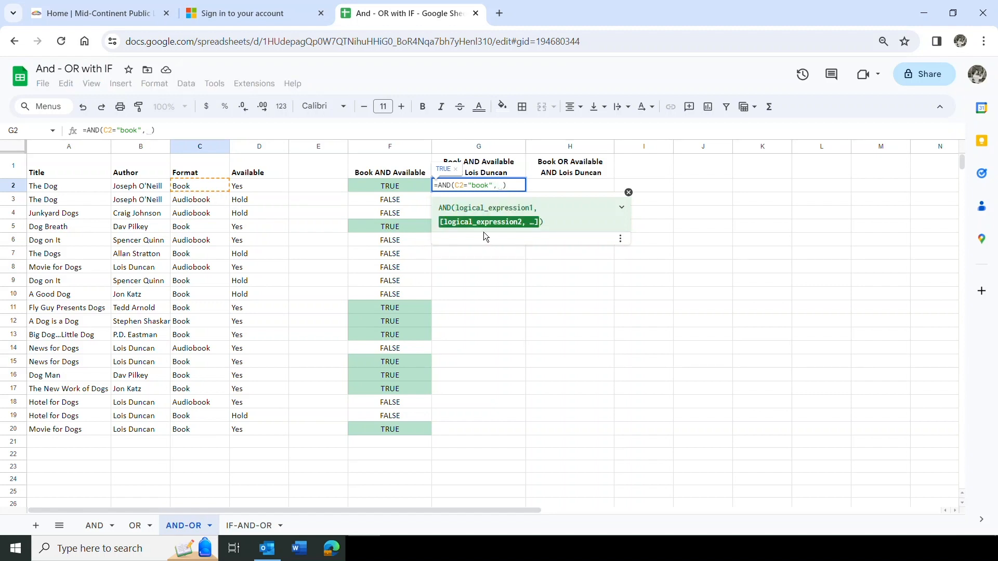
left_click(265, 187)
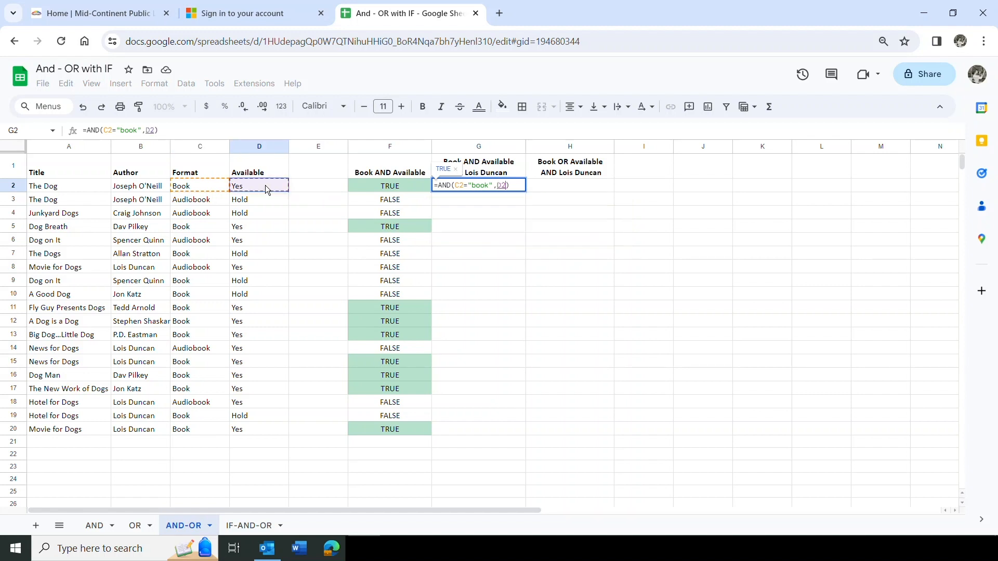
type("=\"")
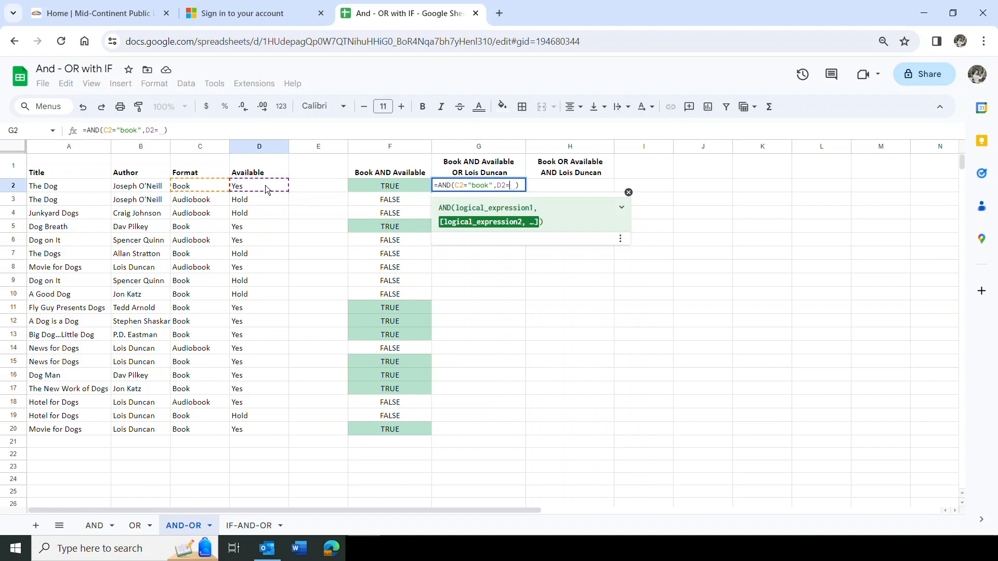
type("yes\"")
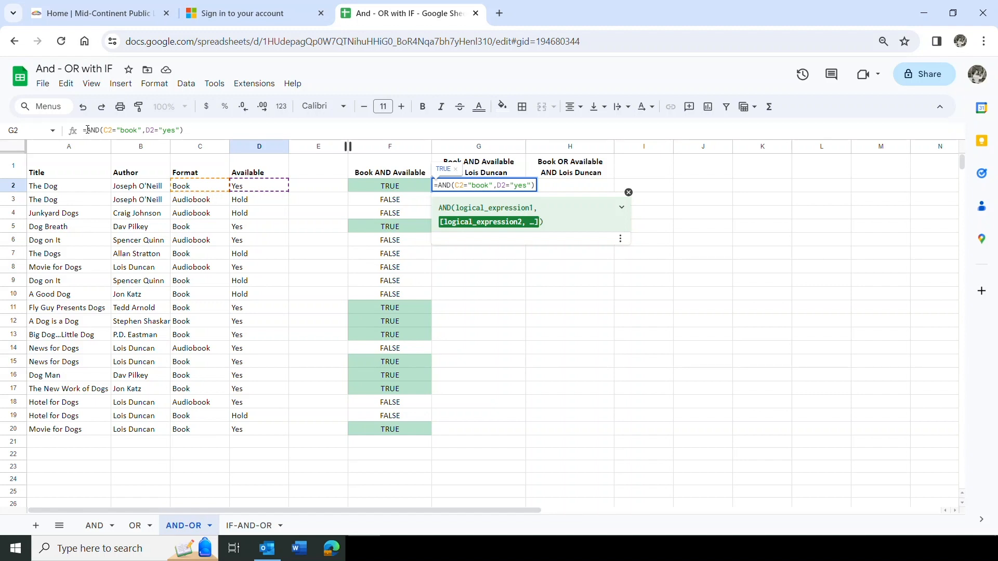
Nest the AND expression in G2 inside an OR function as its first argument, followed by a comma
left_click(87, 130)
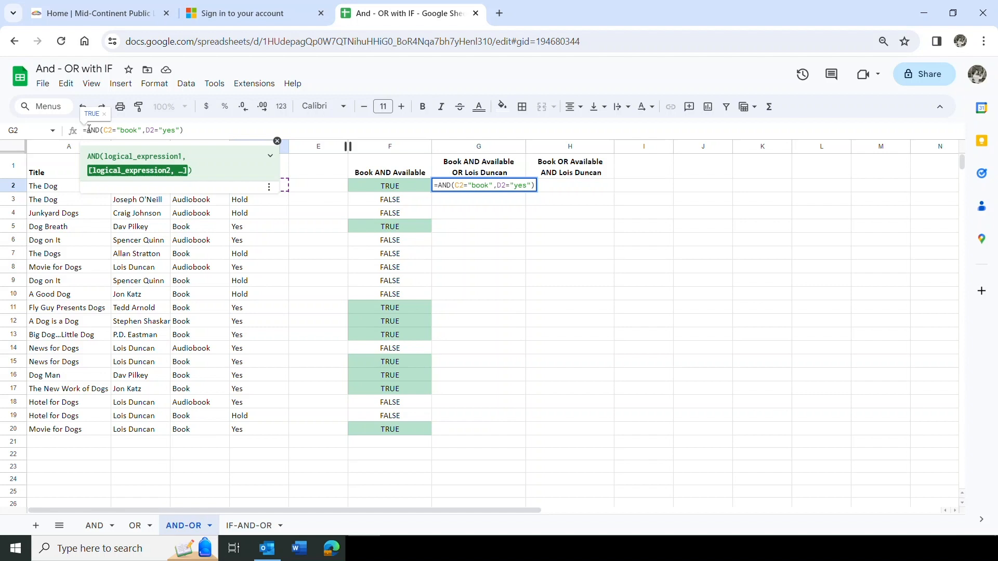
type("or")
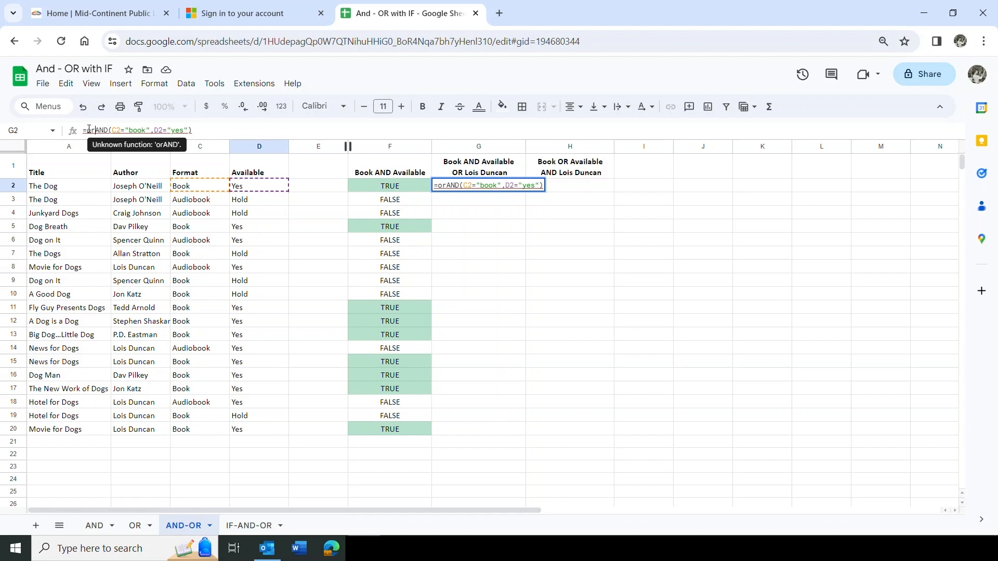
type("(")
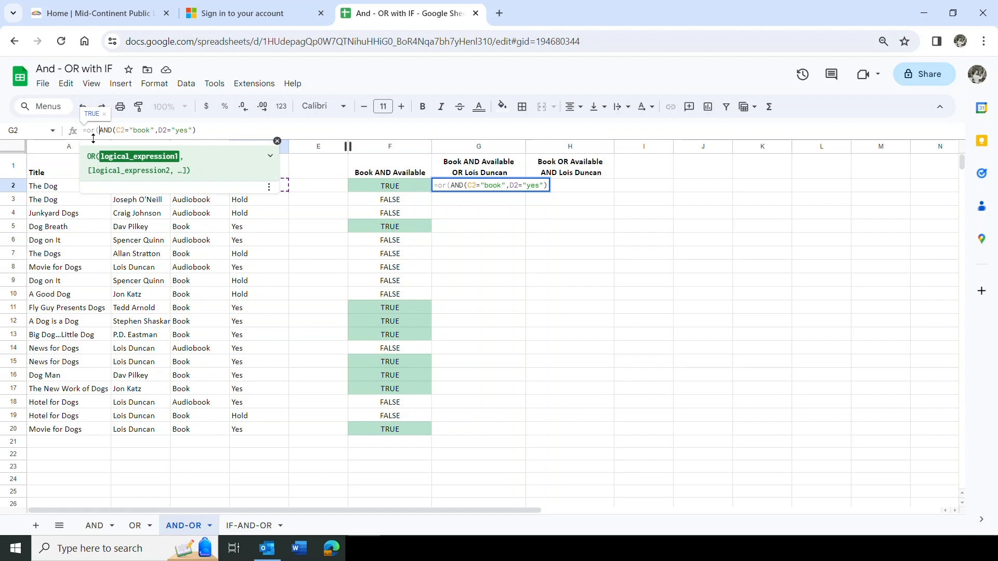
left_click(196, 131)
type(",")
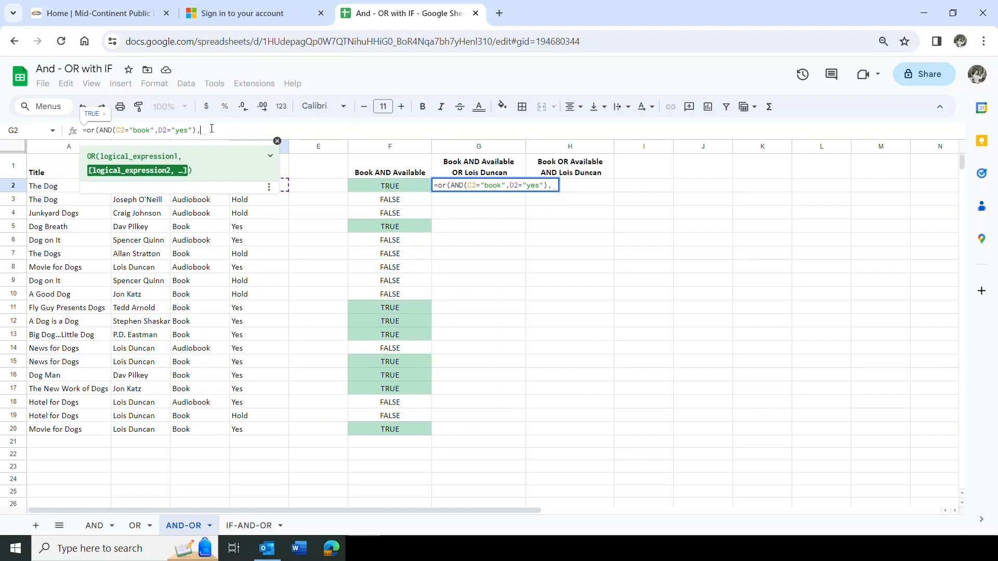
Finish the G2 formula with B2="Lois Duncan" as the second OR condition and accept the suggested autofill through G20
type("b2")
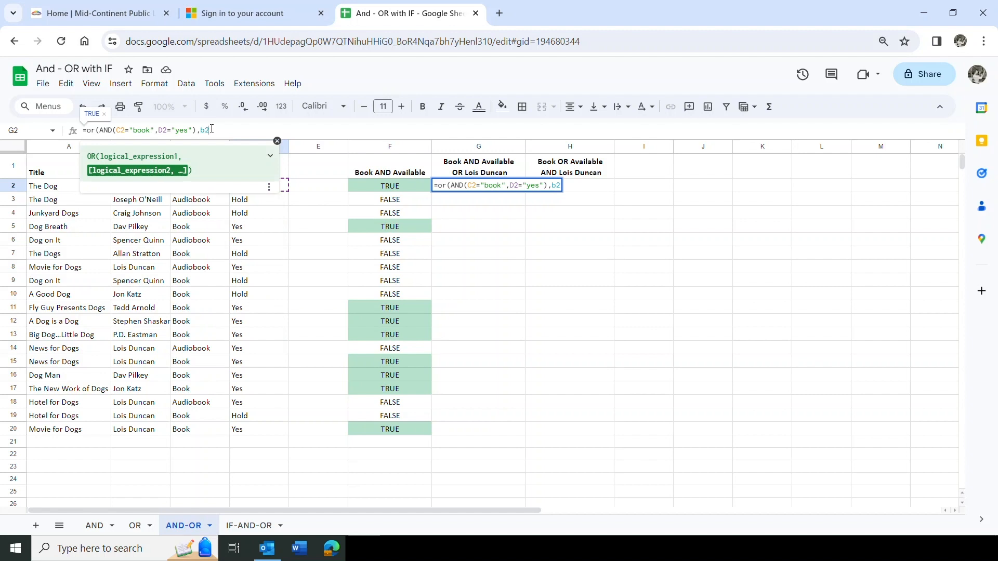
type("=\"Lois Duncta")
key("BackSpace")
key("BackSpace")
type("an")
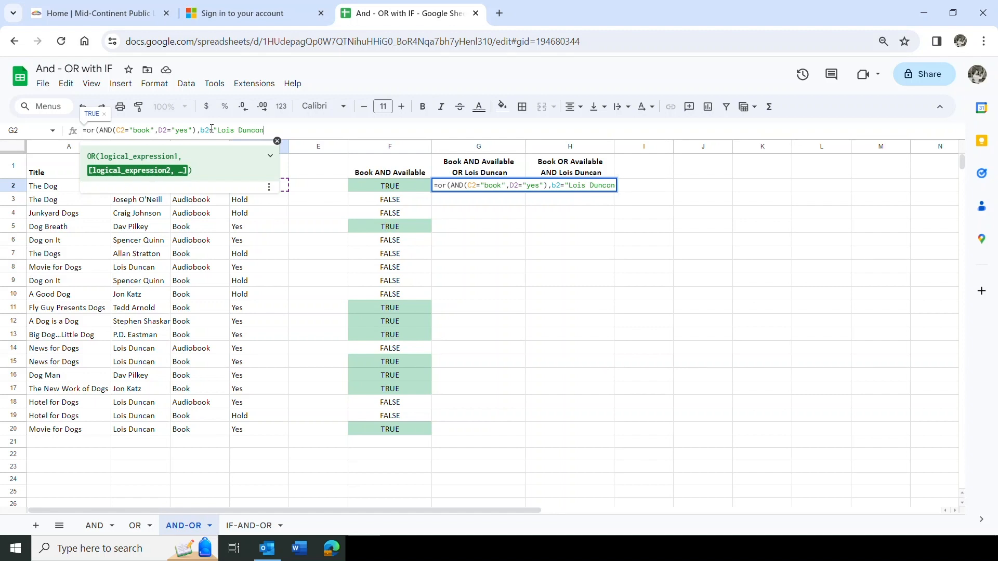
type("\"")
type(")")
key("Return")
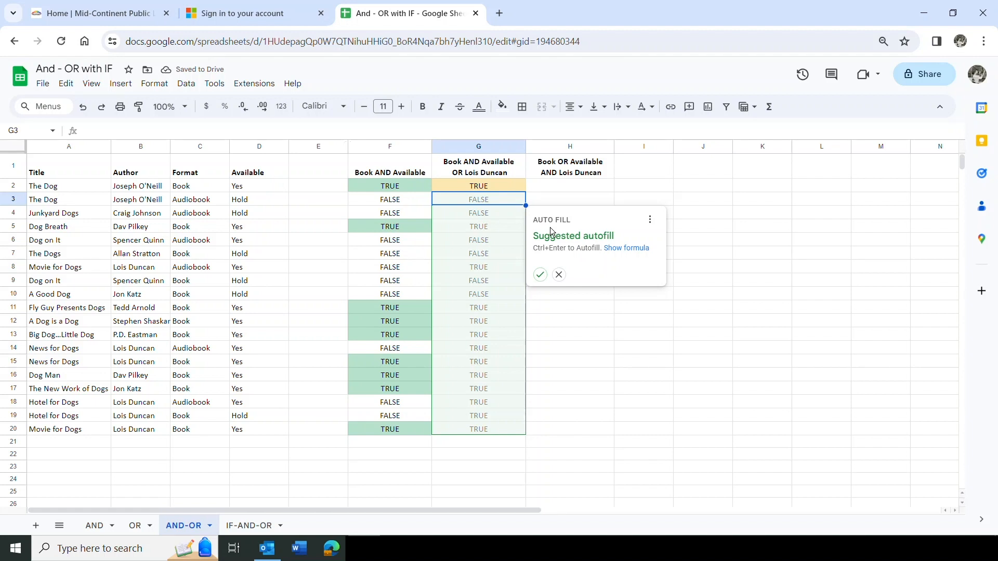
left_click(541, 275)
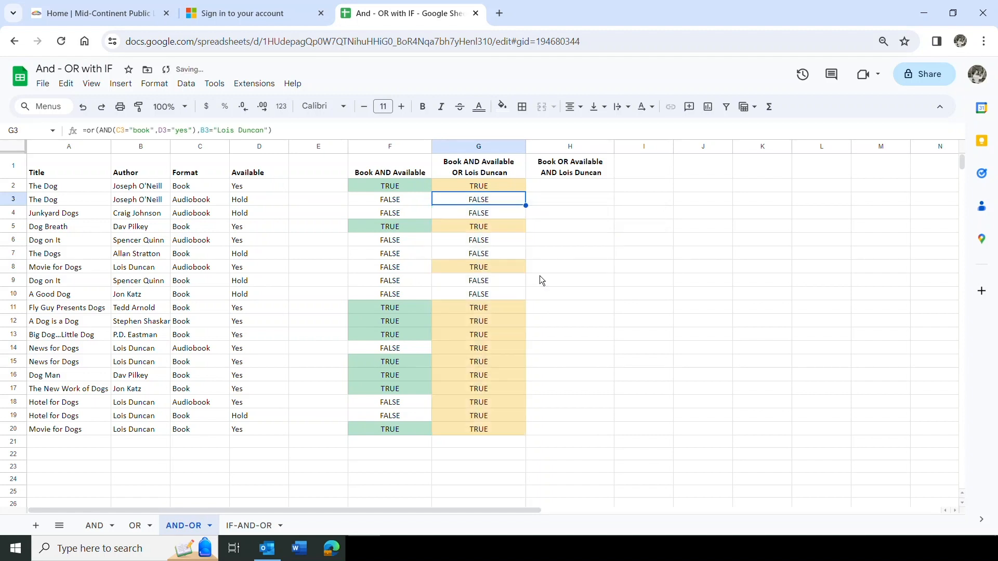
Check the combined OR-AND formulas in G2, G3, G5 and G8 against their rows' author, format and availability
left_click(489, 189)
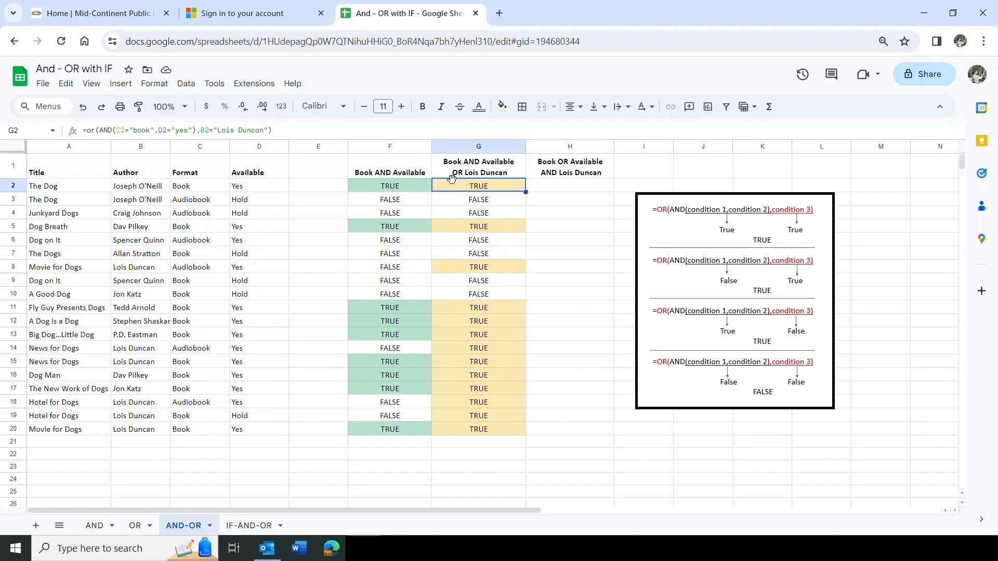
left_click(454, 203)
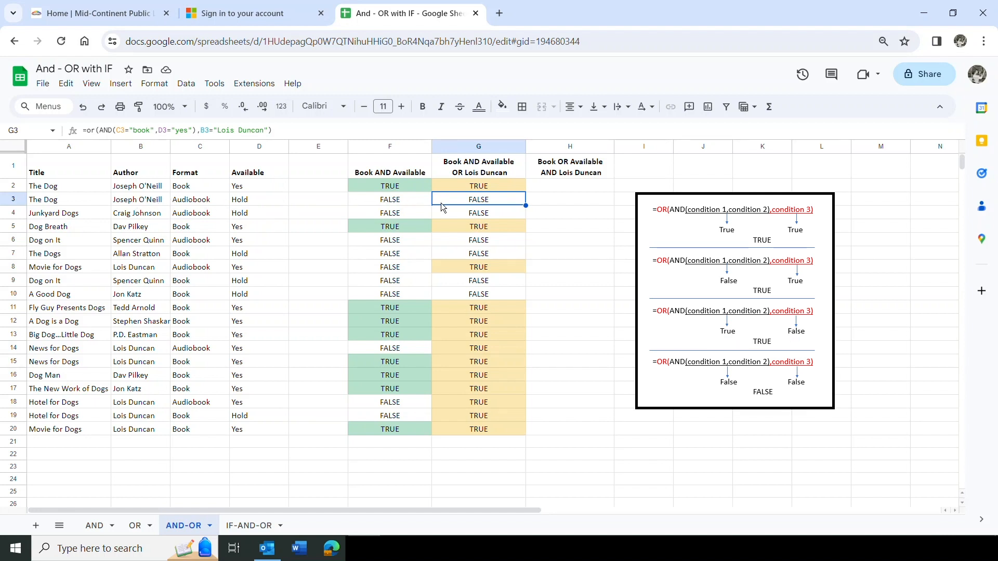
left_click(447, 227)
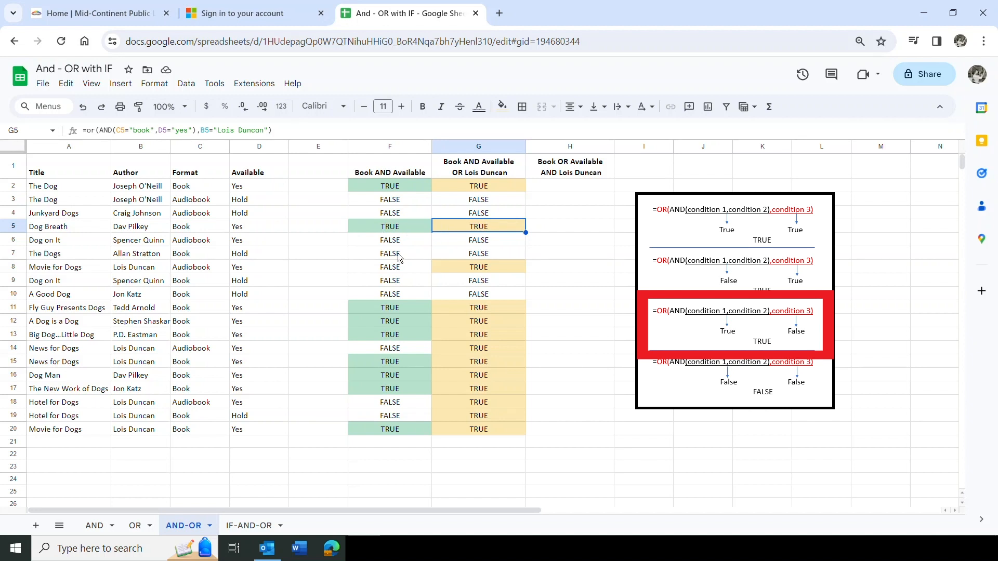
left_click(449, 267)
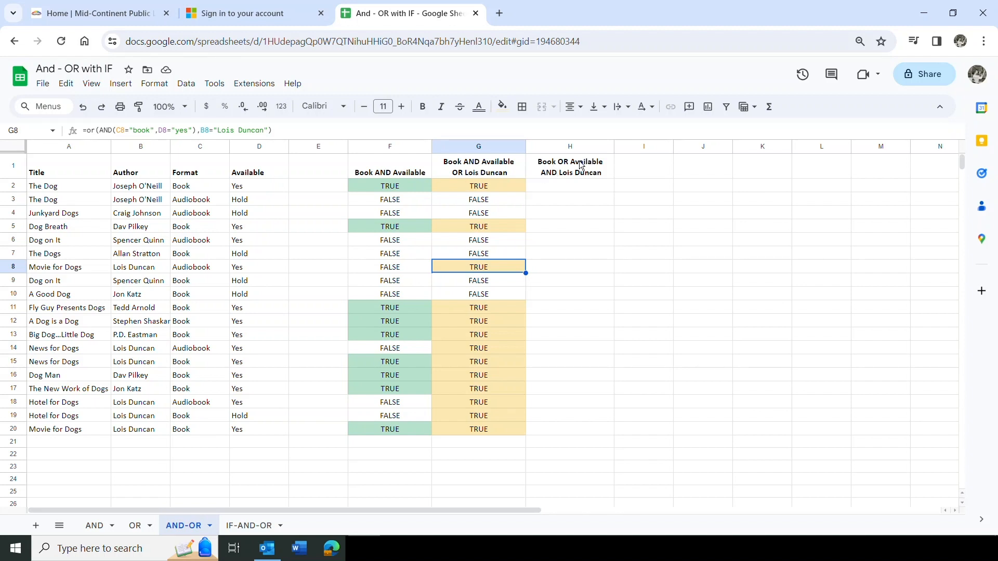
Build the formula =OR(C2="book",D2="yes") in H2 under the Book OR Available AND Lois Duncan heading
left_click(574, 190)
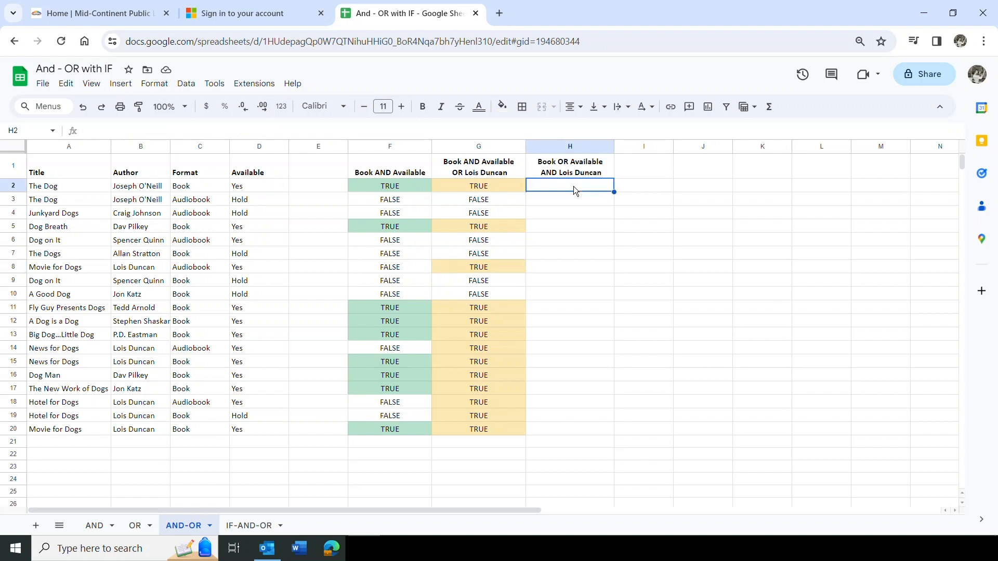
left_click(773, 109)
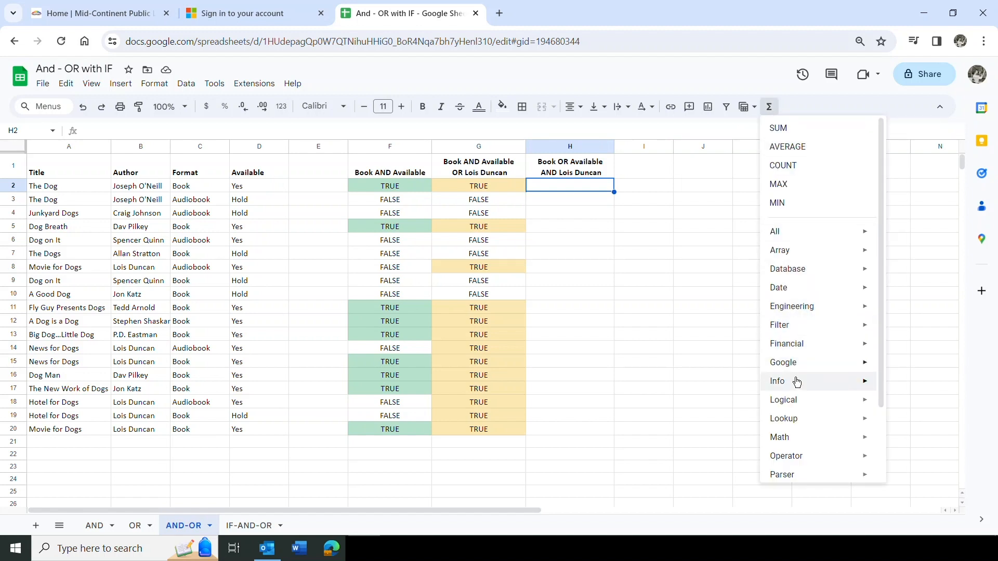
mouse_move(799, 401)
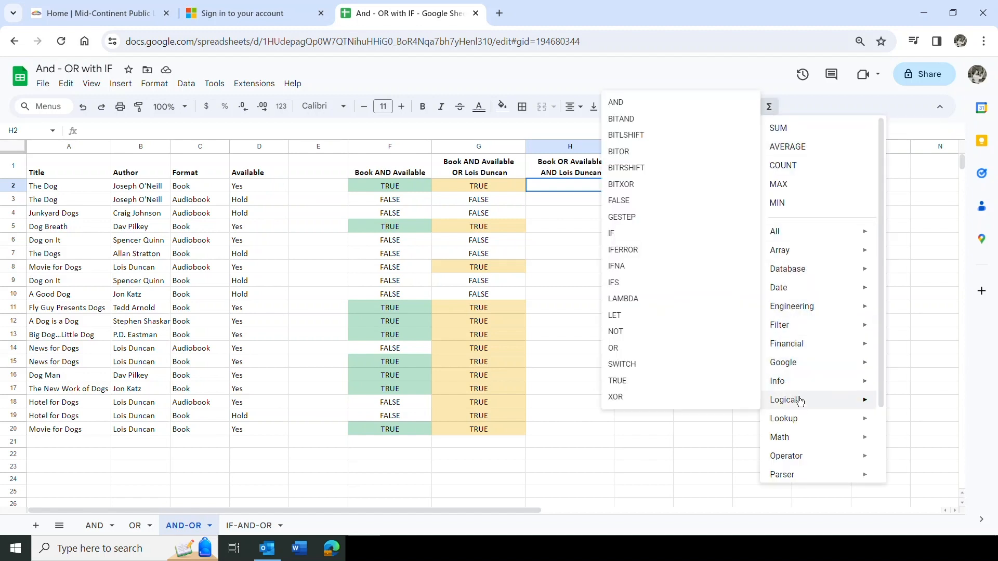
left_click(632, 353)
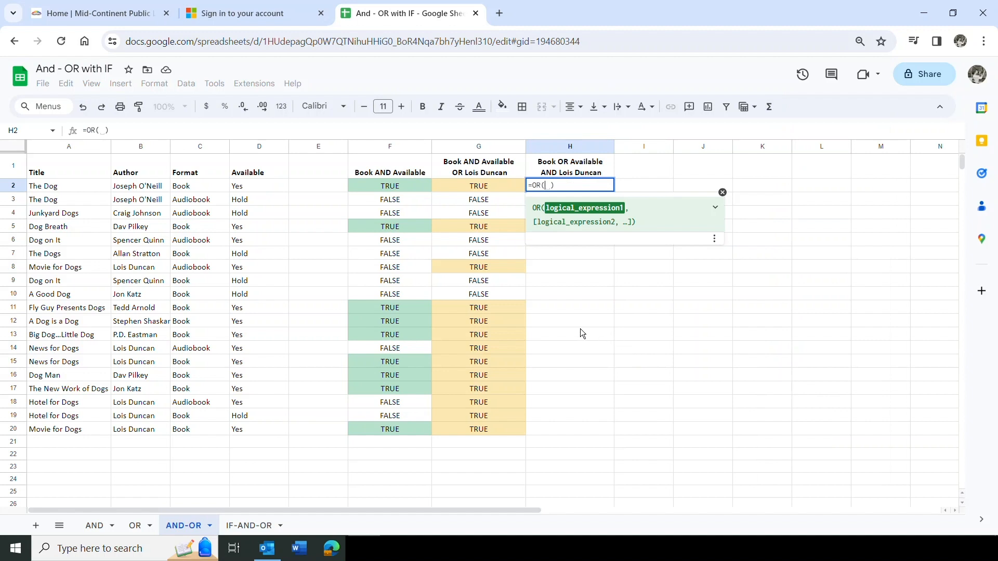
left_click(188, 185)
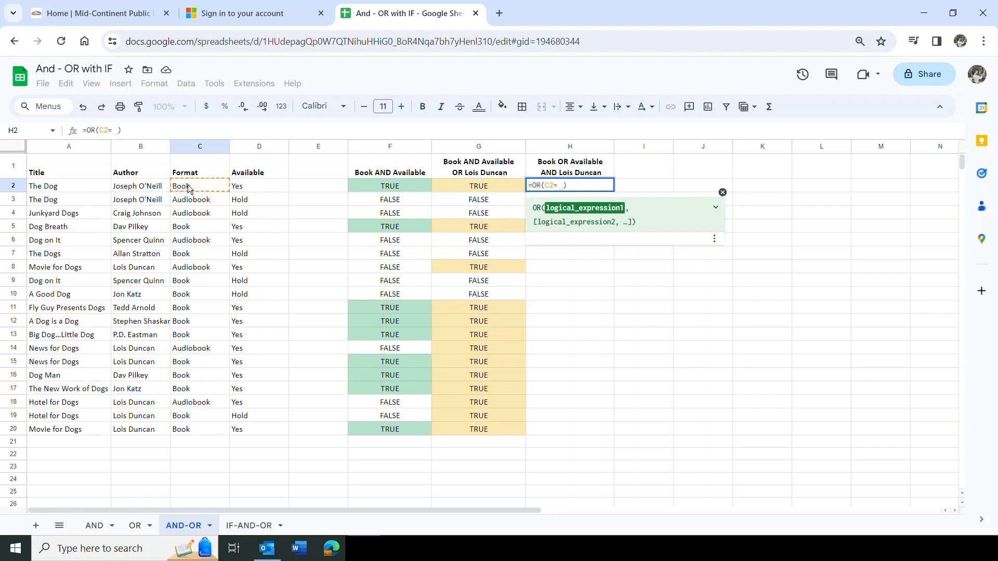
type("=\"book\"")
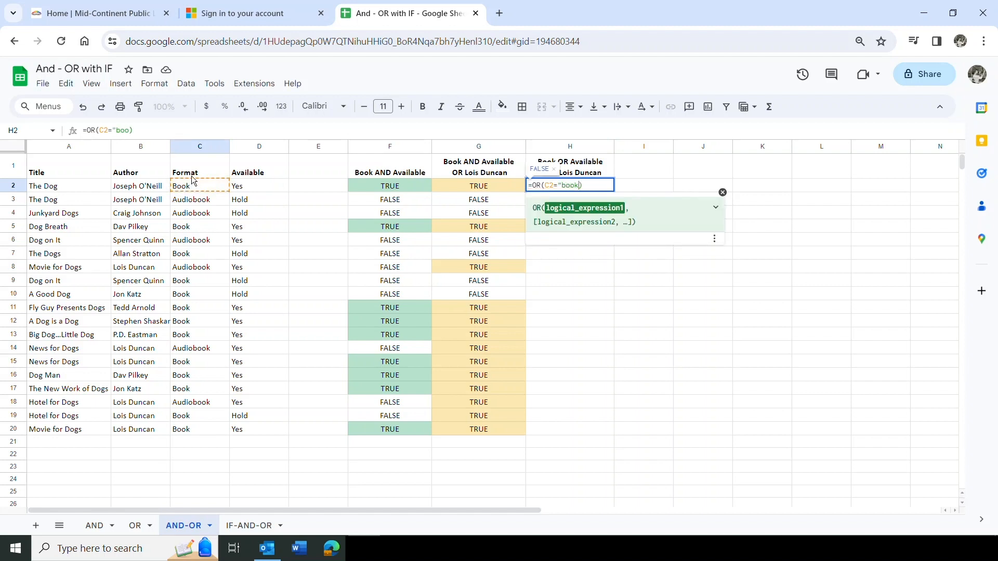
type(",")
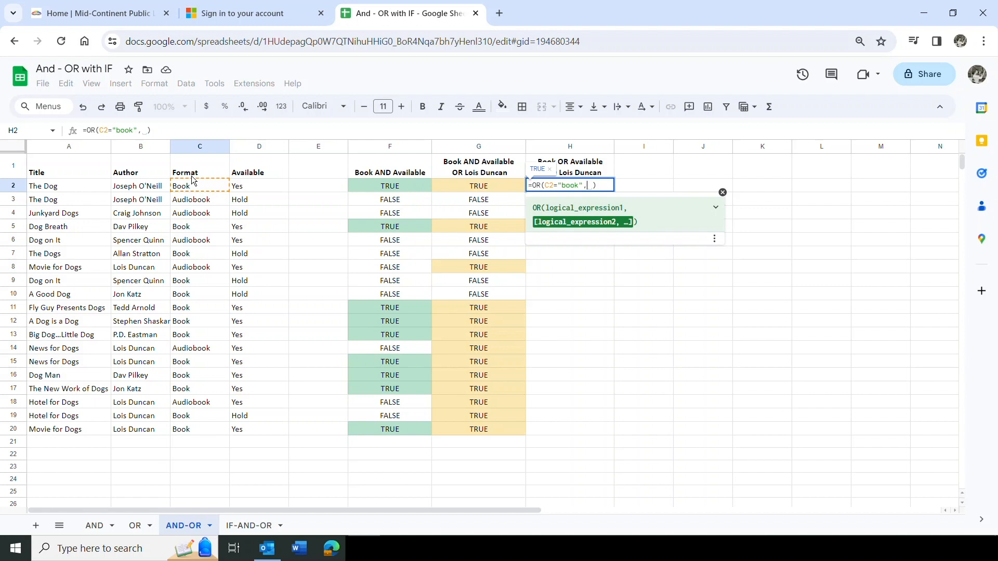
left_click(260, 190)
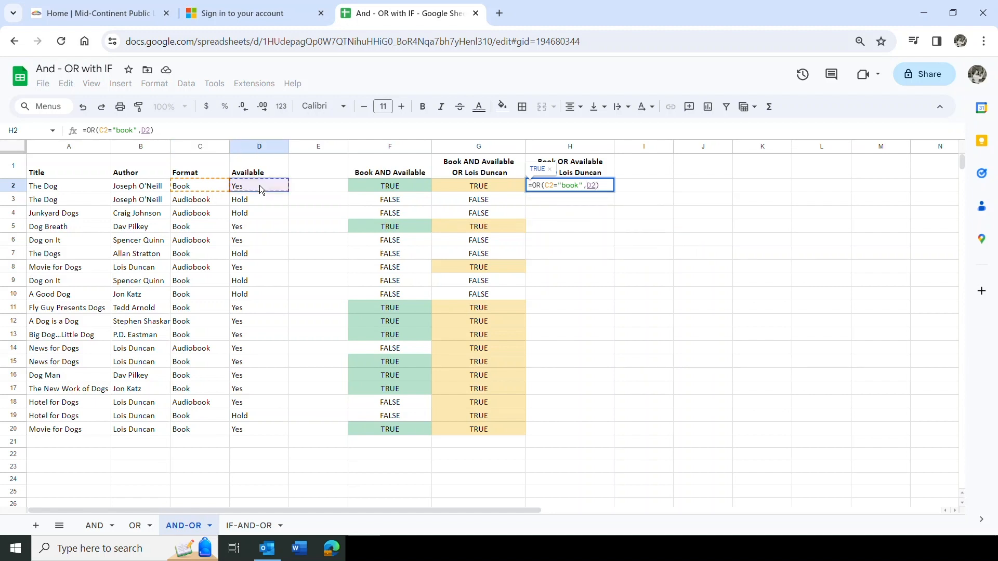
type("=\"yes\"")
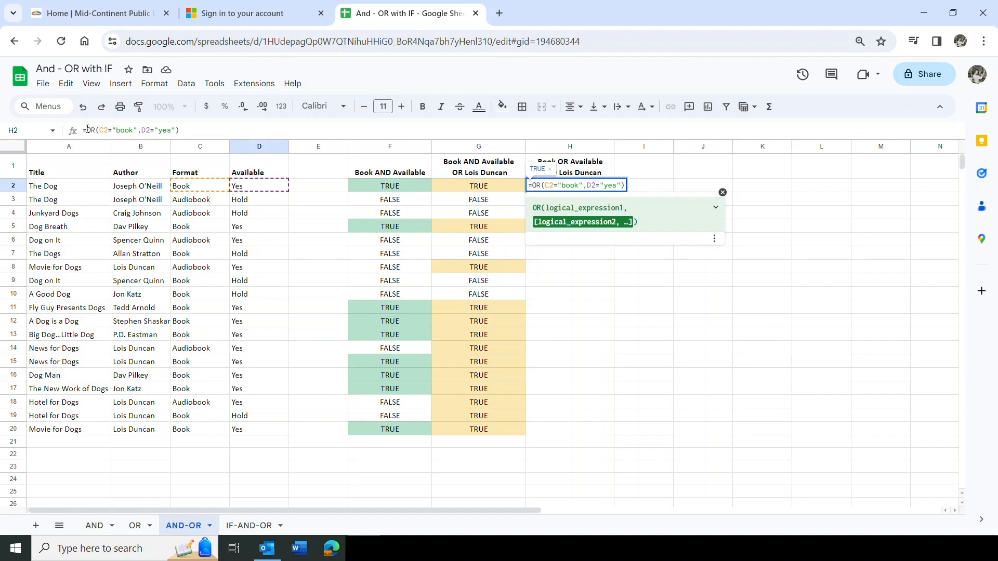
Nest the OR expression in H2 inside an AND function as its first argument, followed by a comma
left_click(87, 130)
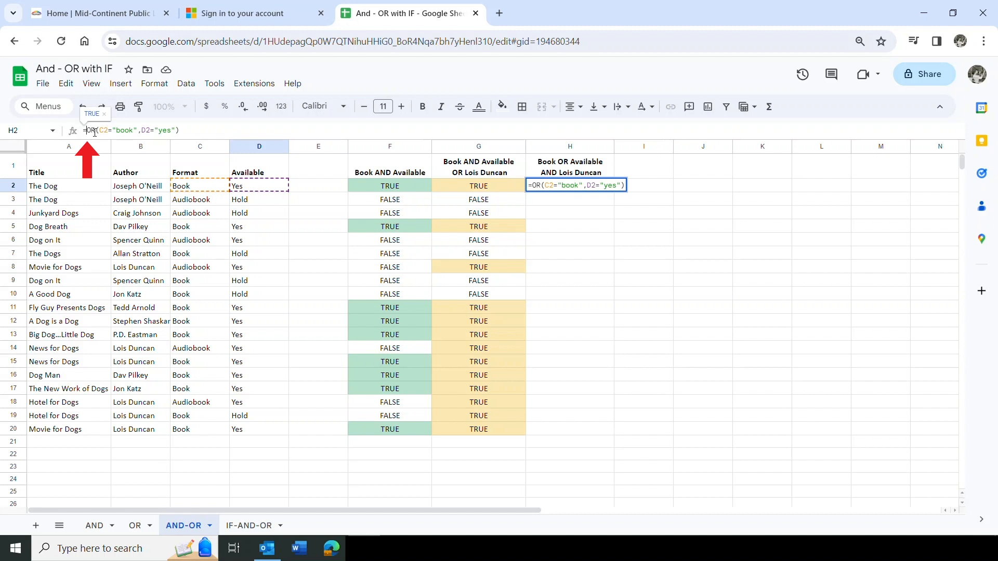
type("and")
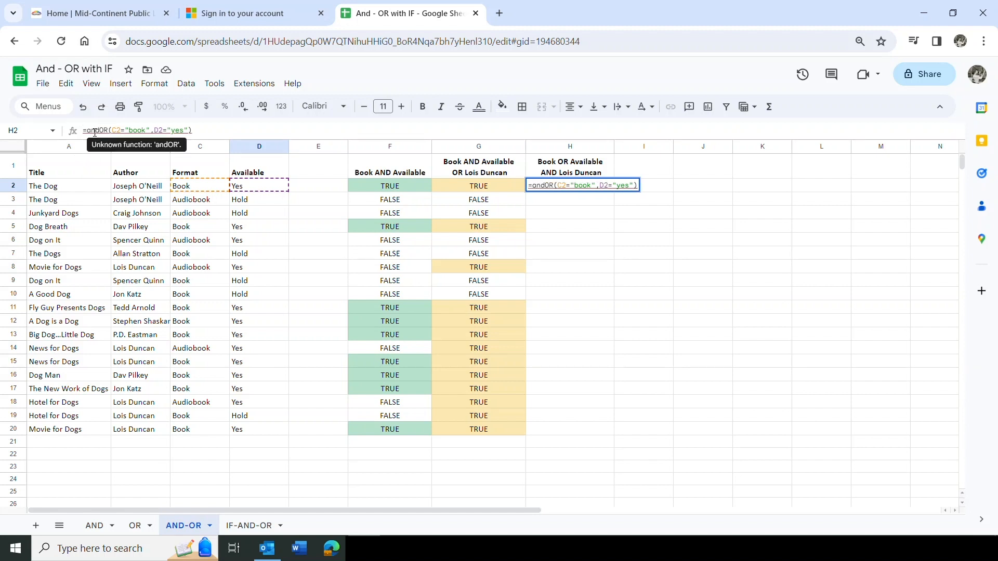
type("(")
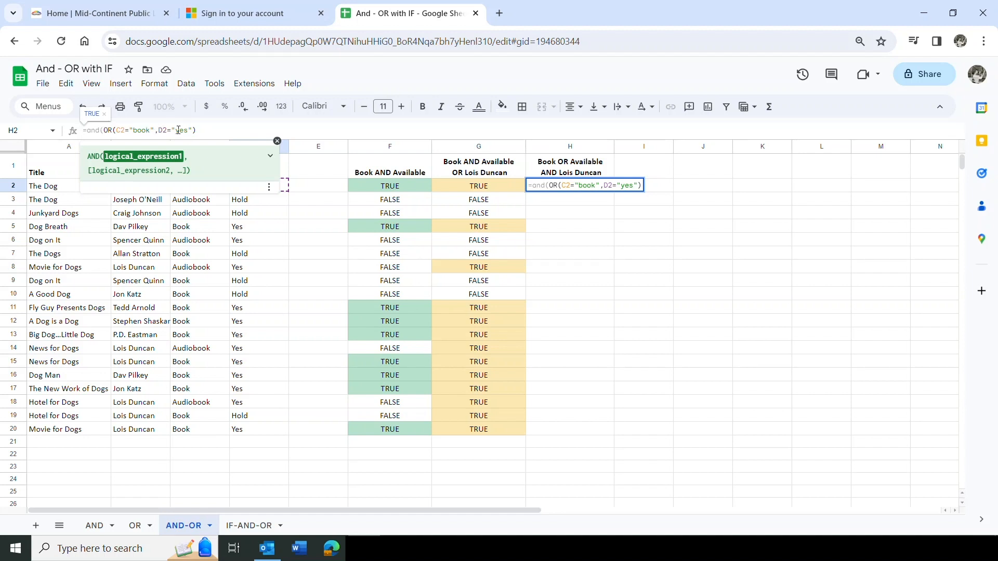
left_click(197, 130)
type(",")
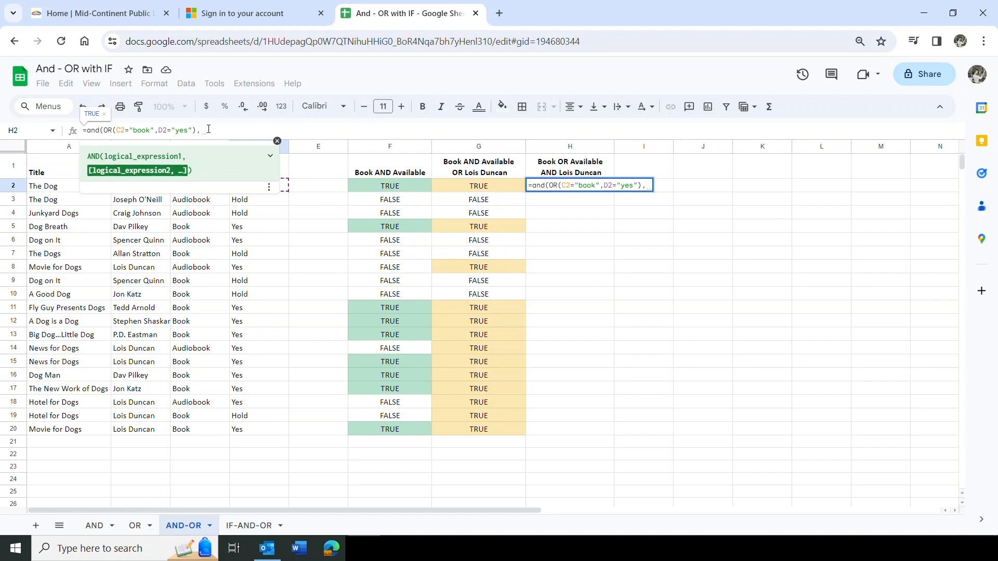
Finish the H2 formula with b2="Lois Duncan" as the second AND condition and accept the suggested autofill through H20
type("b")
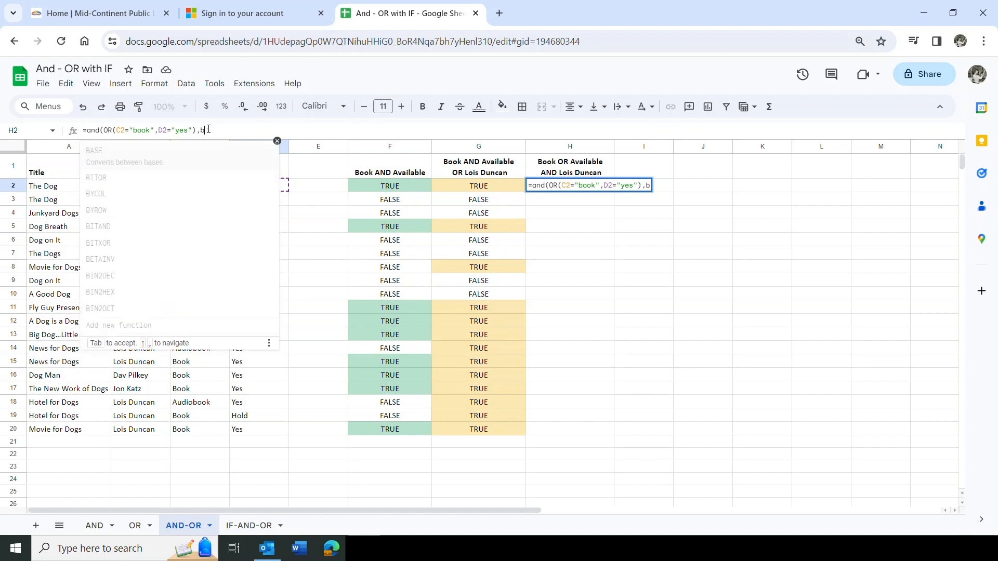
type("2=")
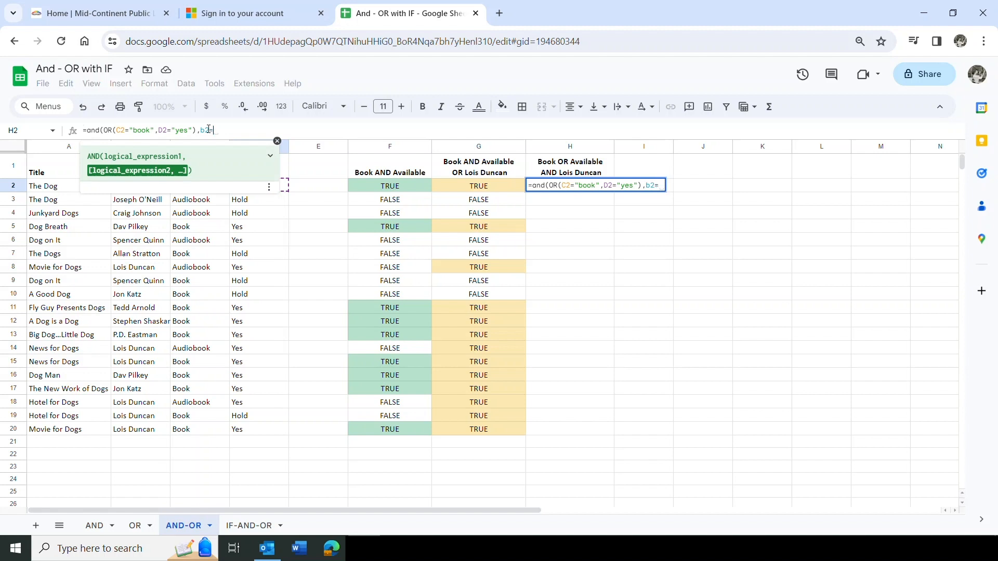
type("\"Lois")
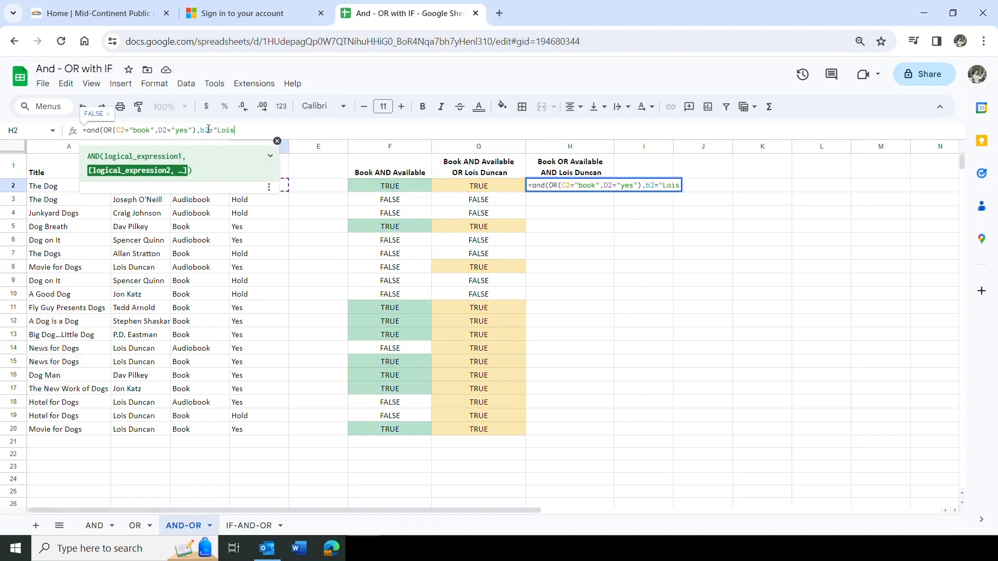
type(" Duncan\"")
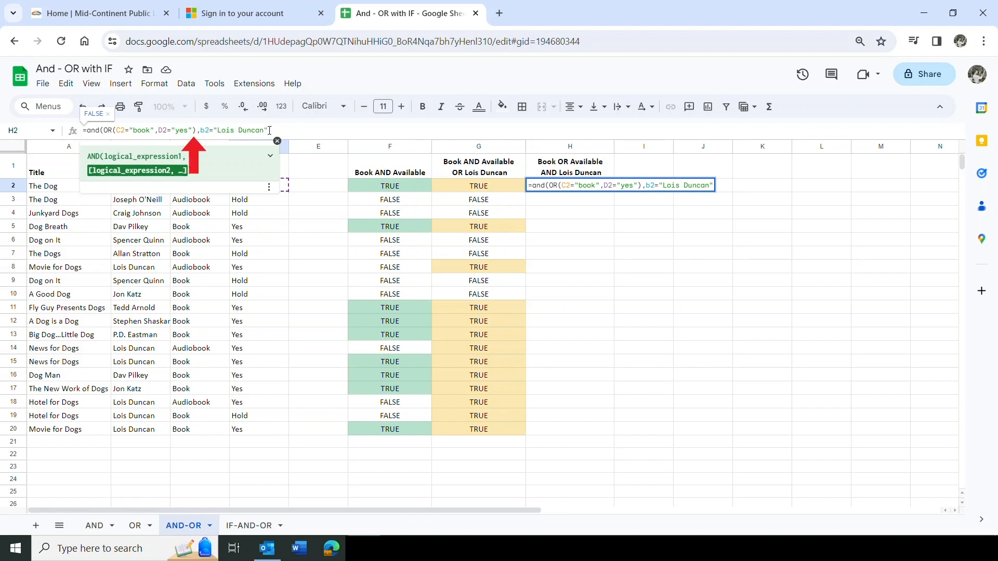
type(")")
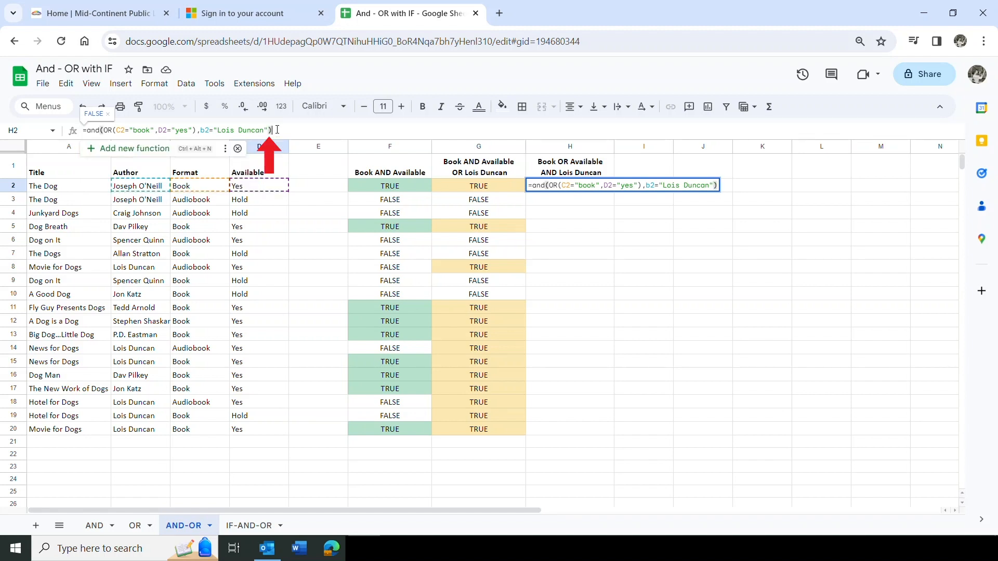
key("Return")
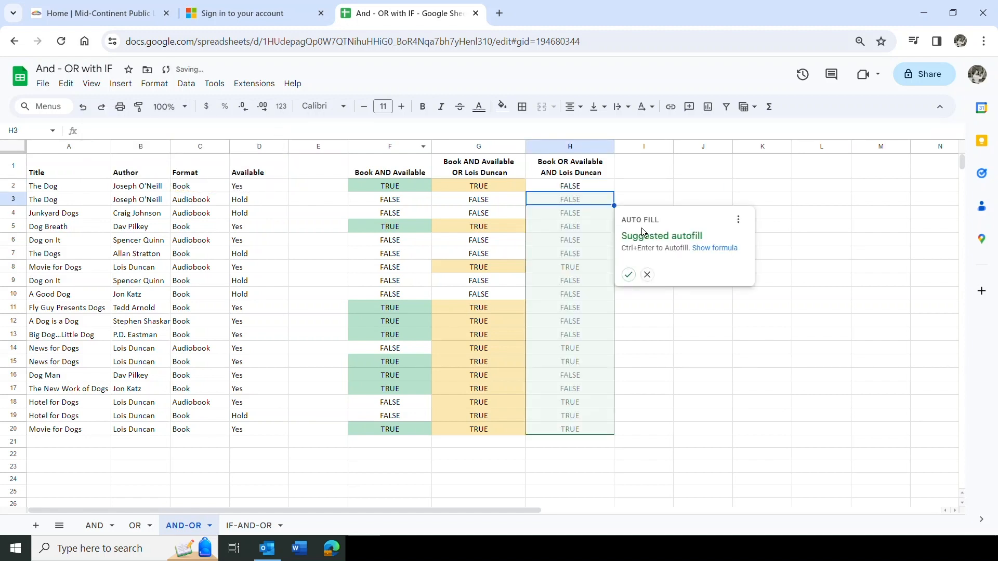
left_click(628, 274)
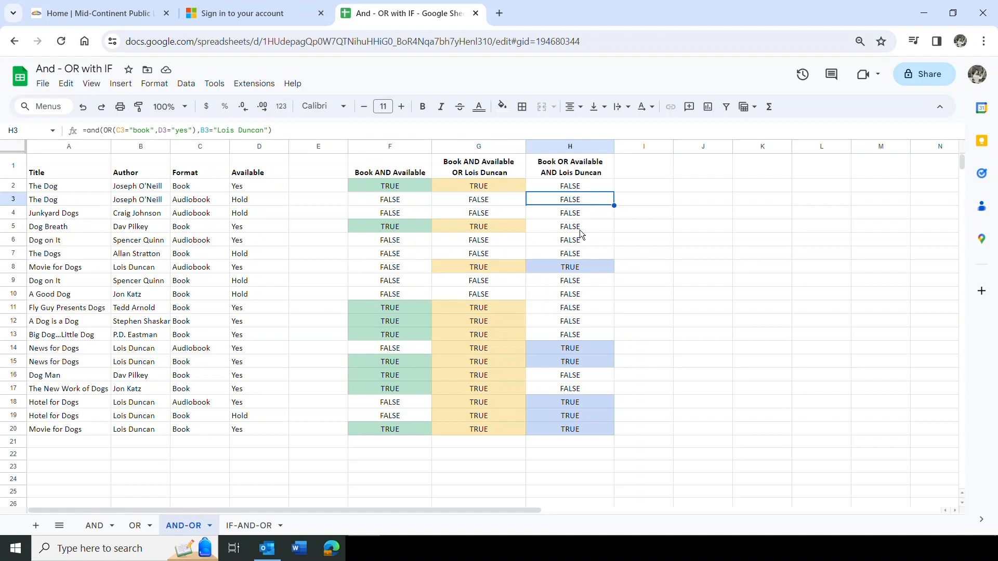
left_click(561, 271)
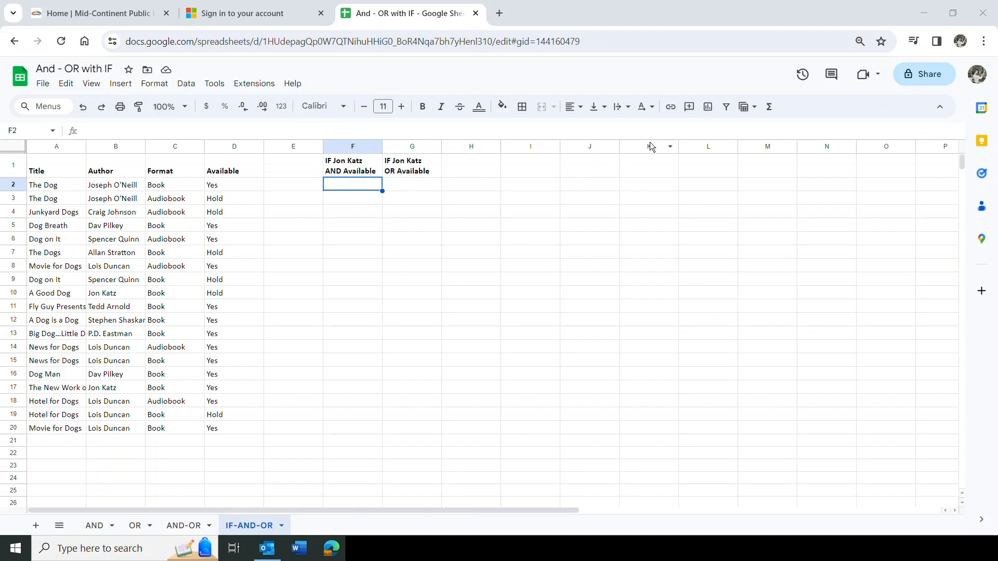
left_click(767, 107)
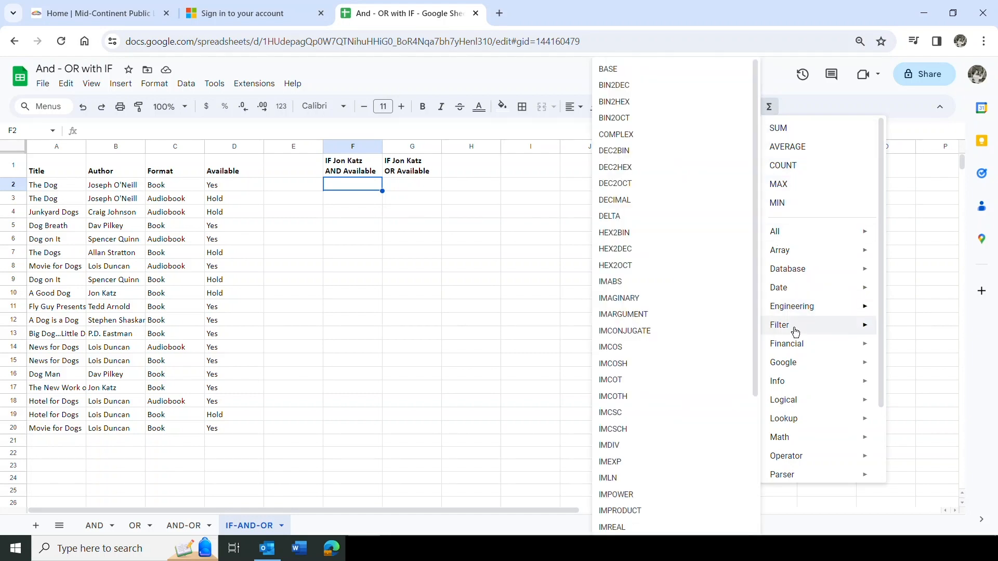
mouse_move(798, 400)
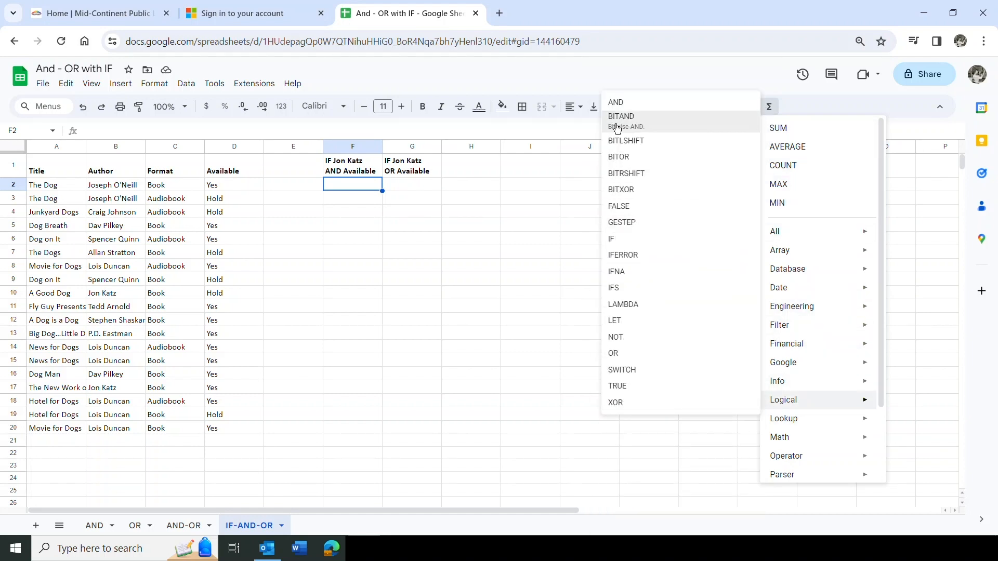
left_click(616, 104)
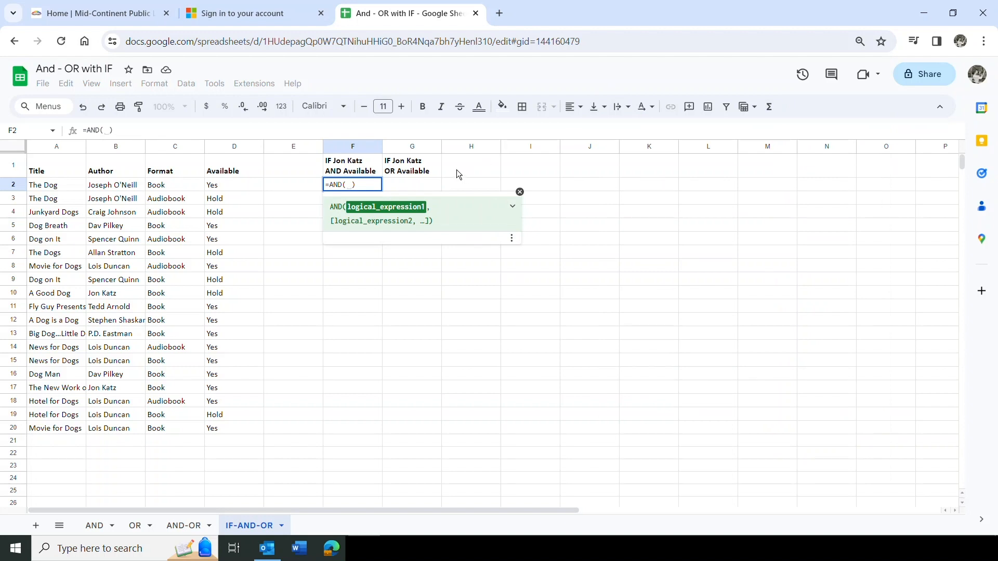
left_click(119, 186)
type("=\"Jon Katz\",")
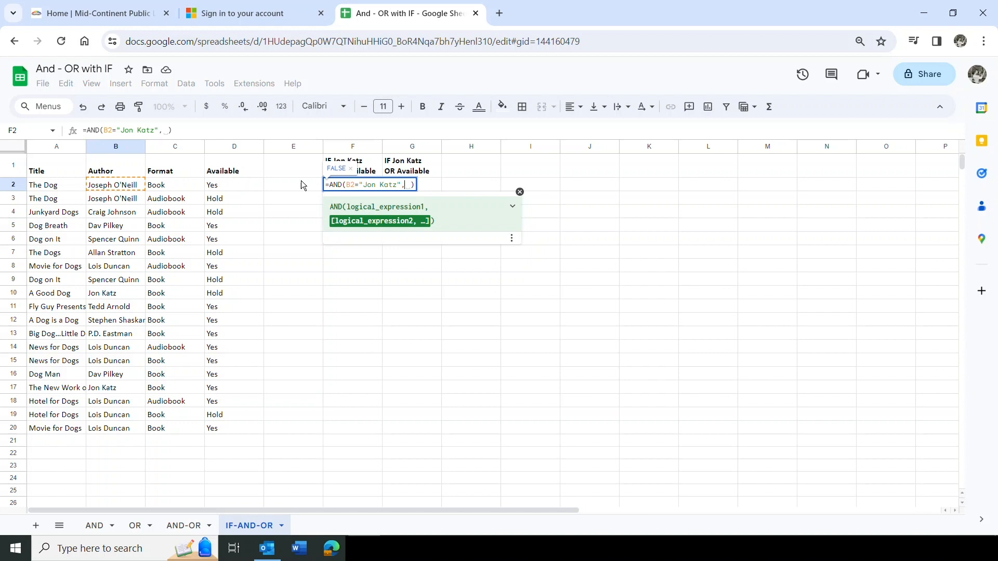
left_click(241, 185)
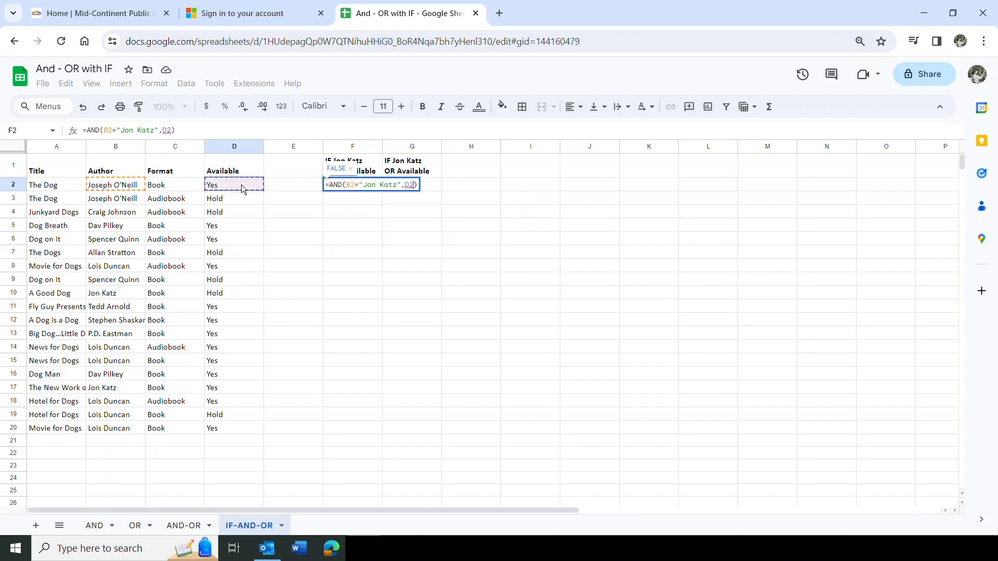
type("=\"Ye")
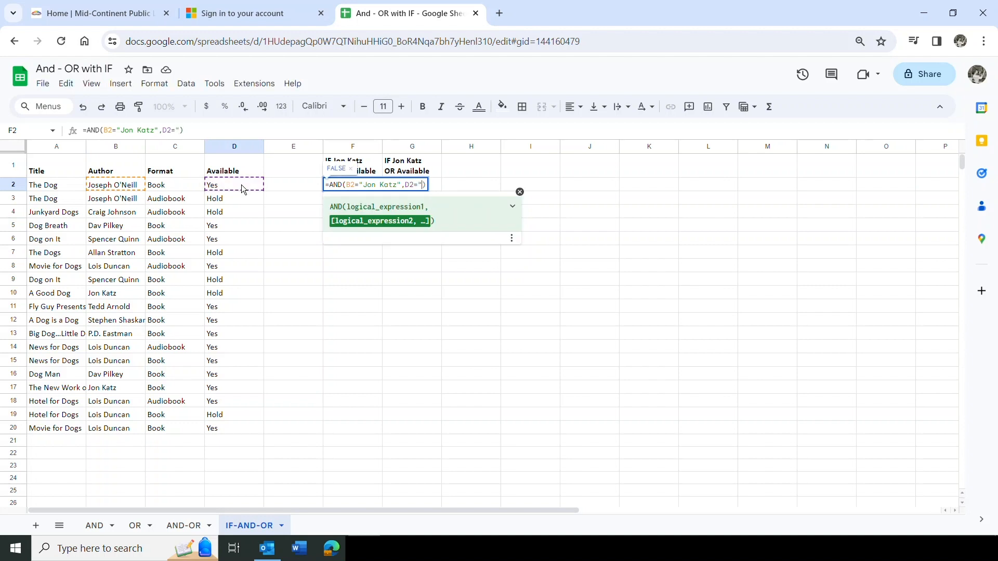
type("s\"")
Nest the AND expression in F2 inside an IF function as its logical expression, followed by a comma
left_click(88, 129)
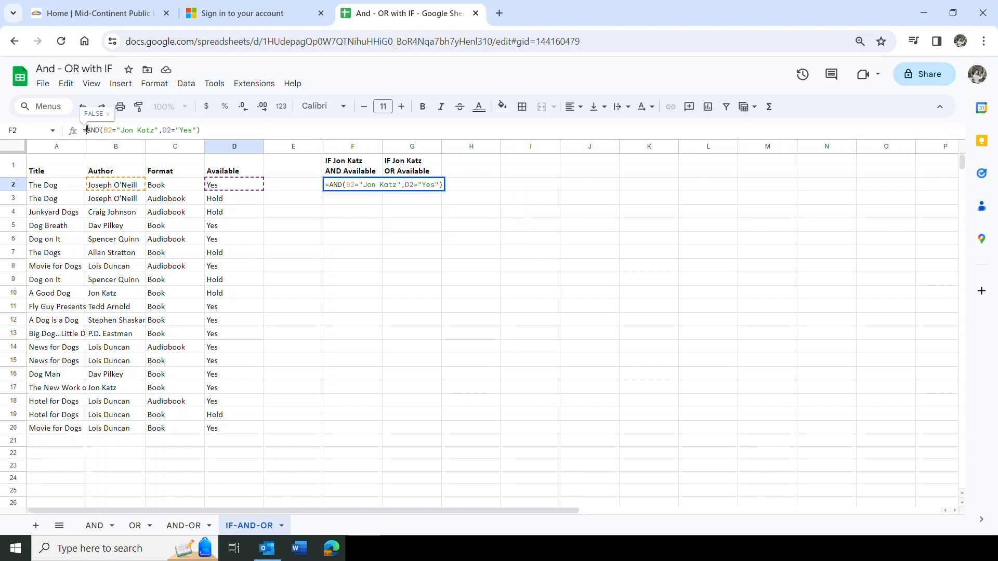
left_click(121, 130)
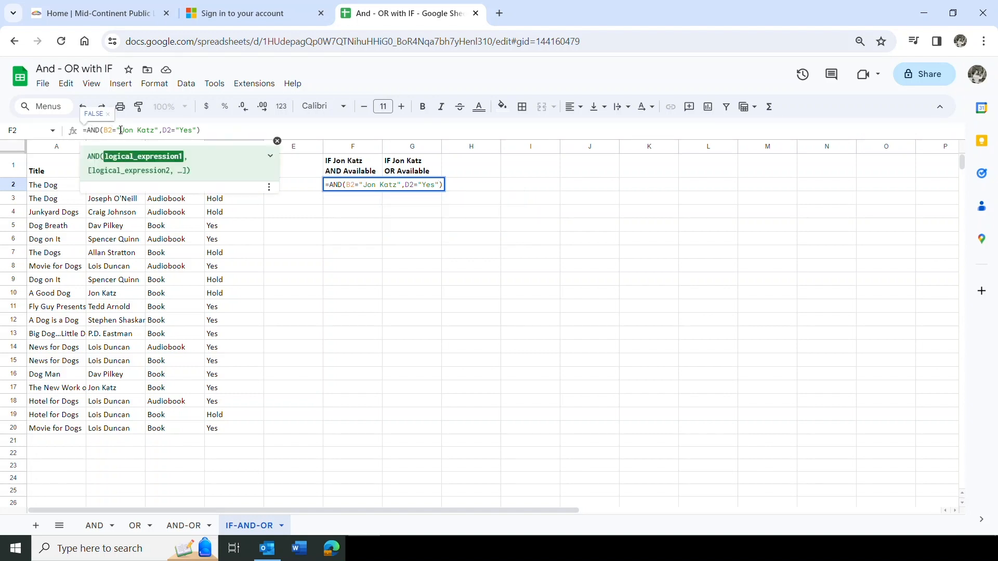
left_click(89, 129)
type("if")
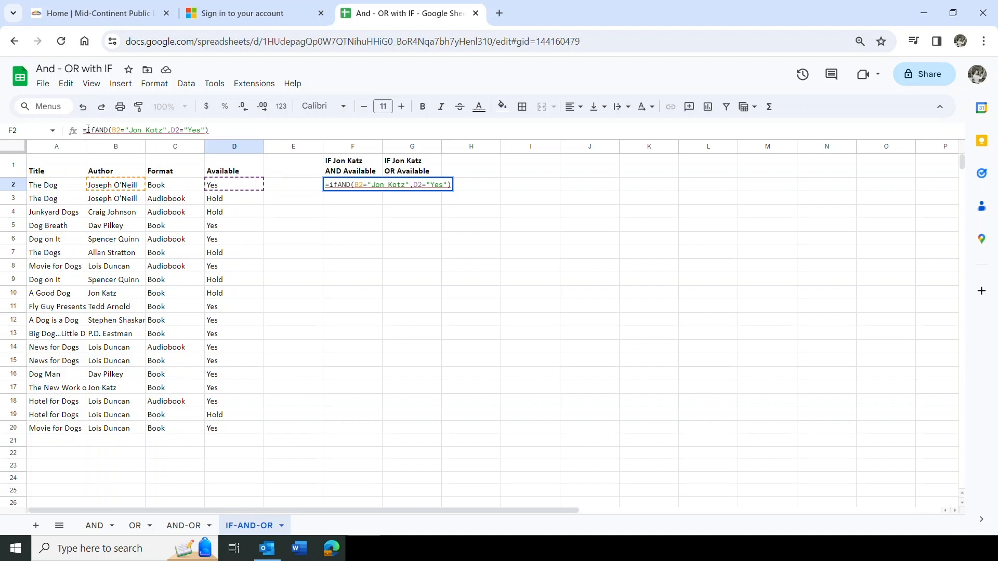
type("(")
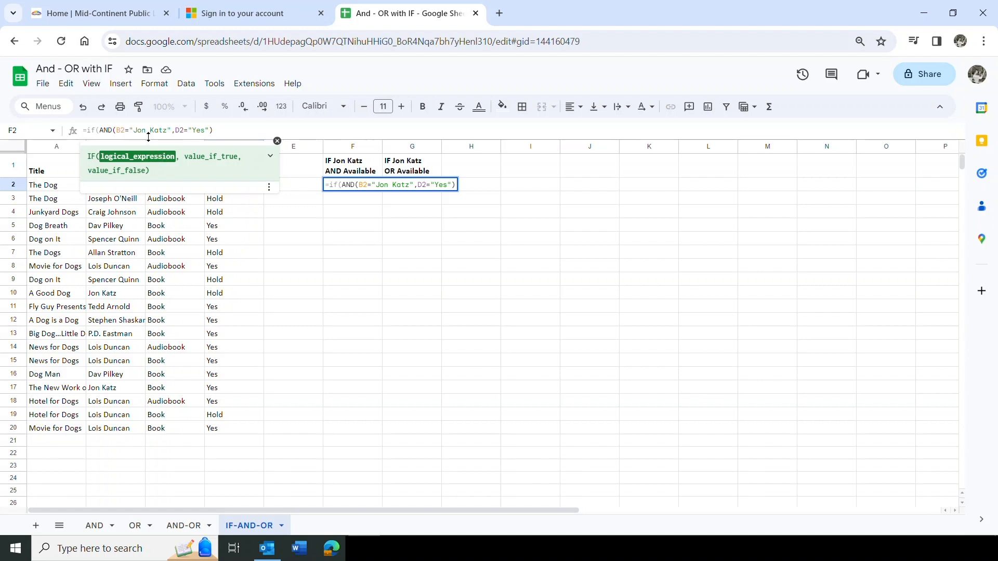
left_click(218, 131)
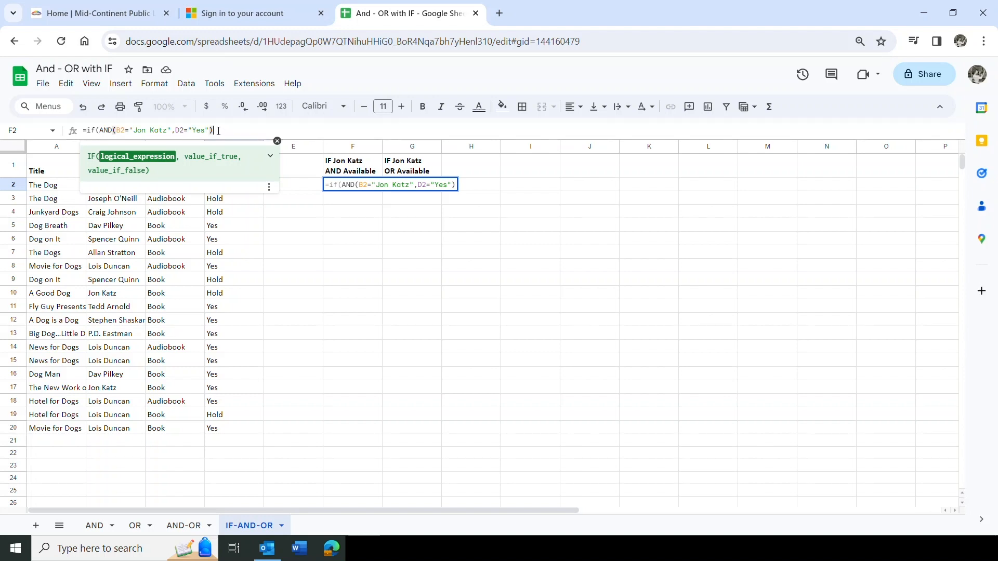
type(",")
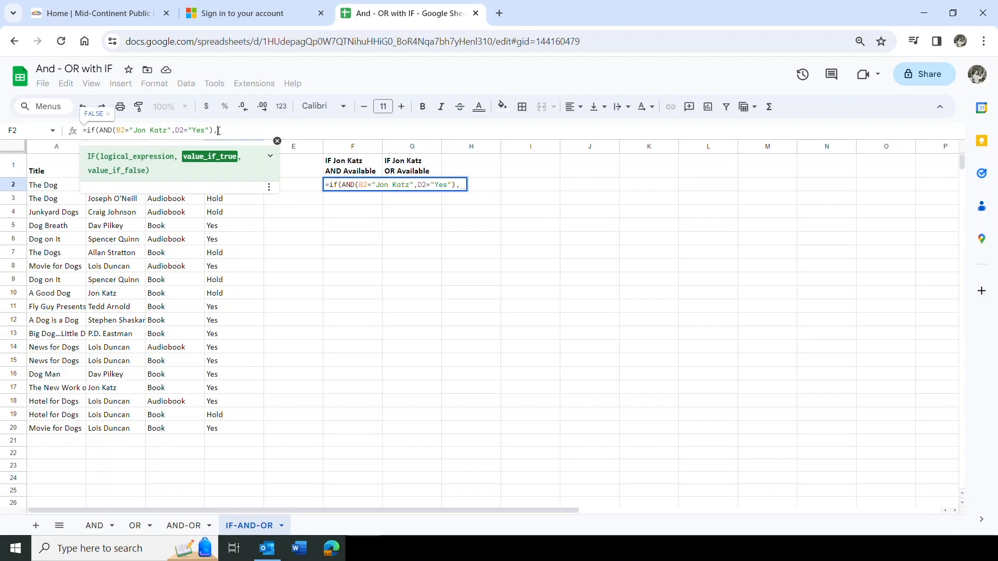
Complete the IF formula in F2 with "check out book" as the true value and " " as the false value
type("\"")
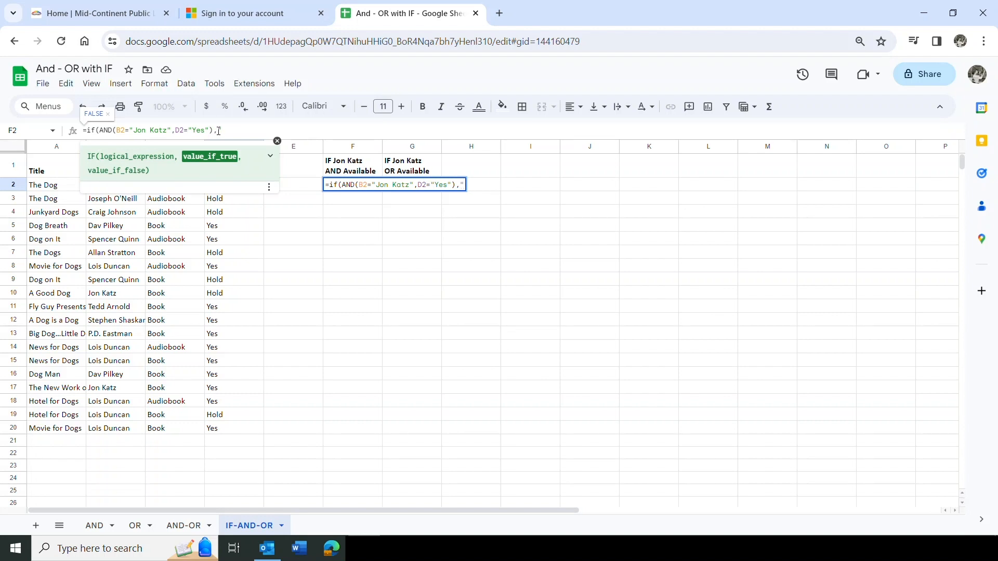
type("check out b")
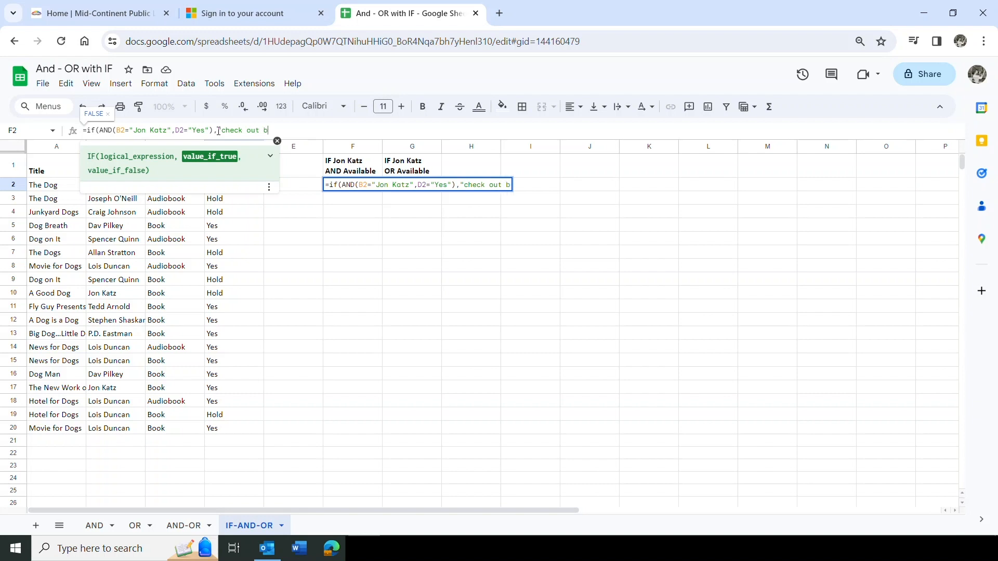
type("ook\",")
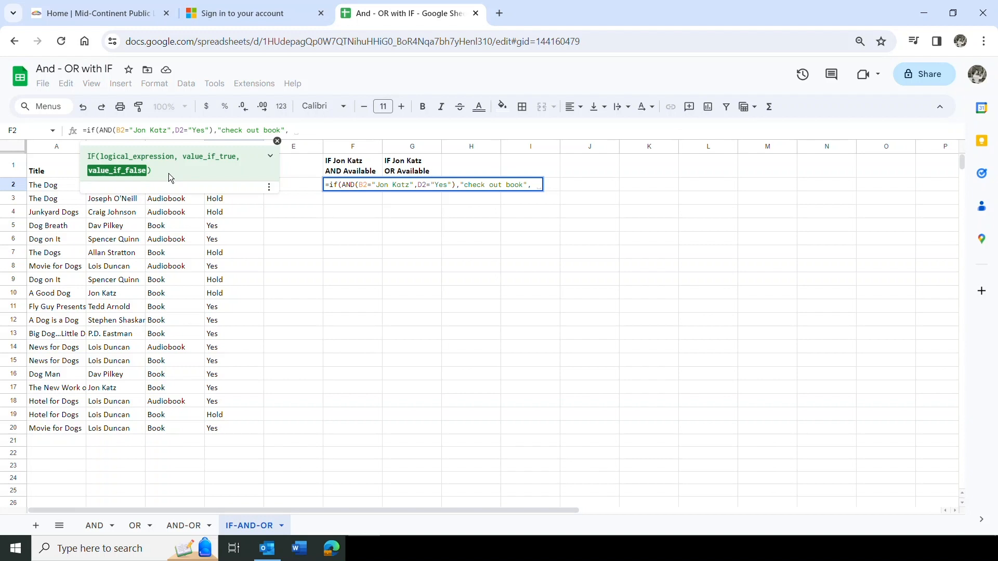
type("\" \"")
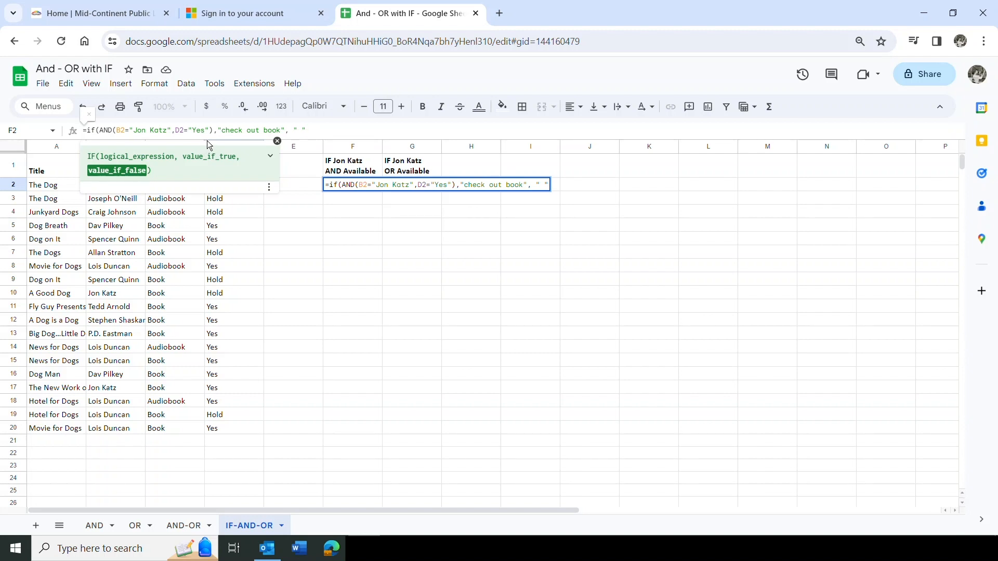
type(")")
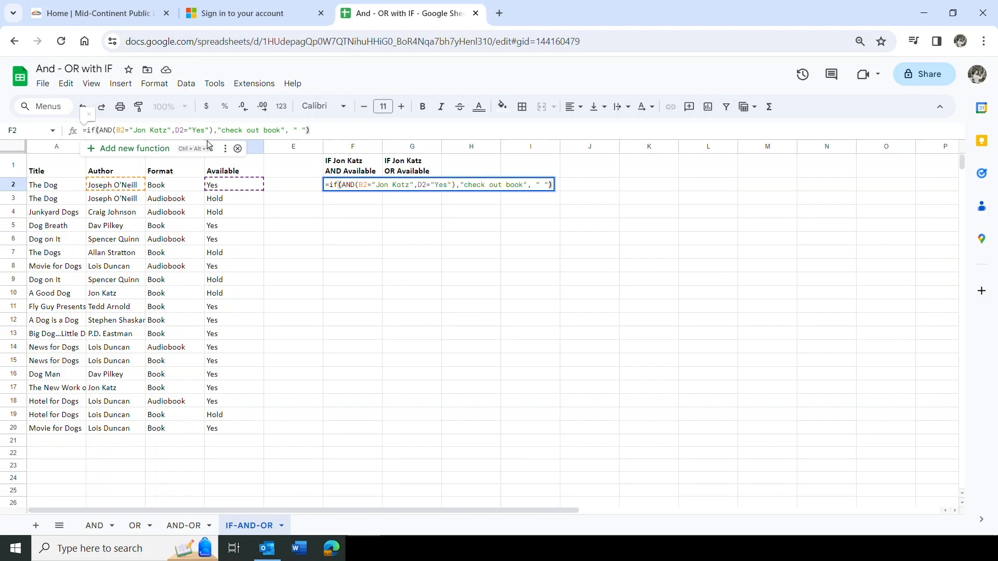
key("Return")
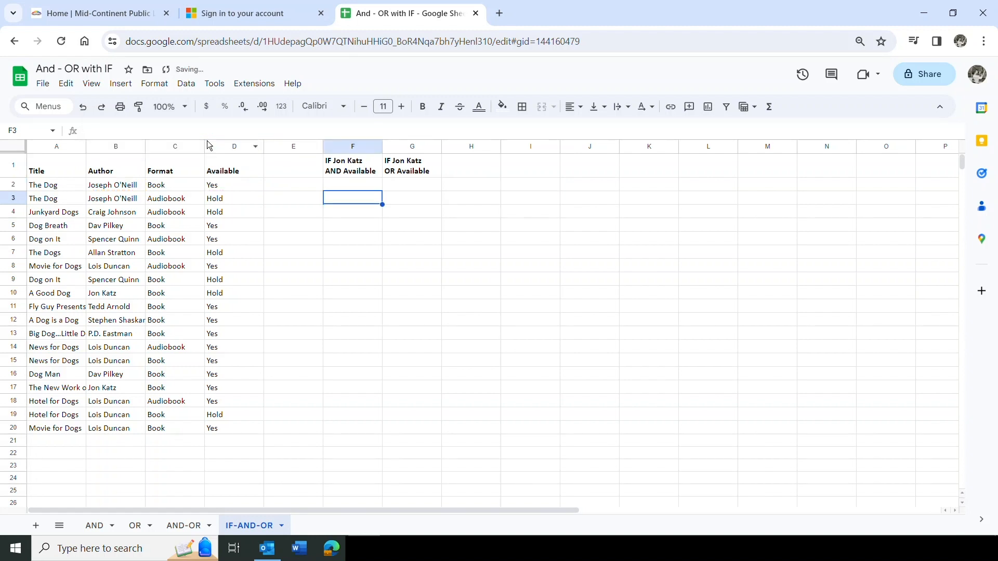
Fill the F2 formula down through F20 and inspect the copied formulas in F17, F6 and F10
left_click(353, 184)
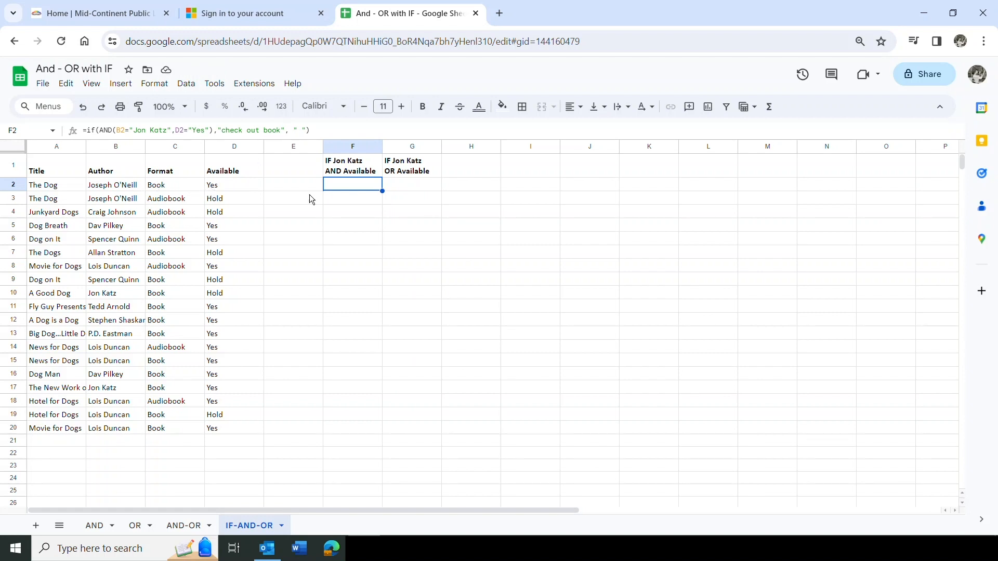
left_click_drag(381, 191, 361, 427)
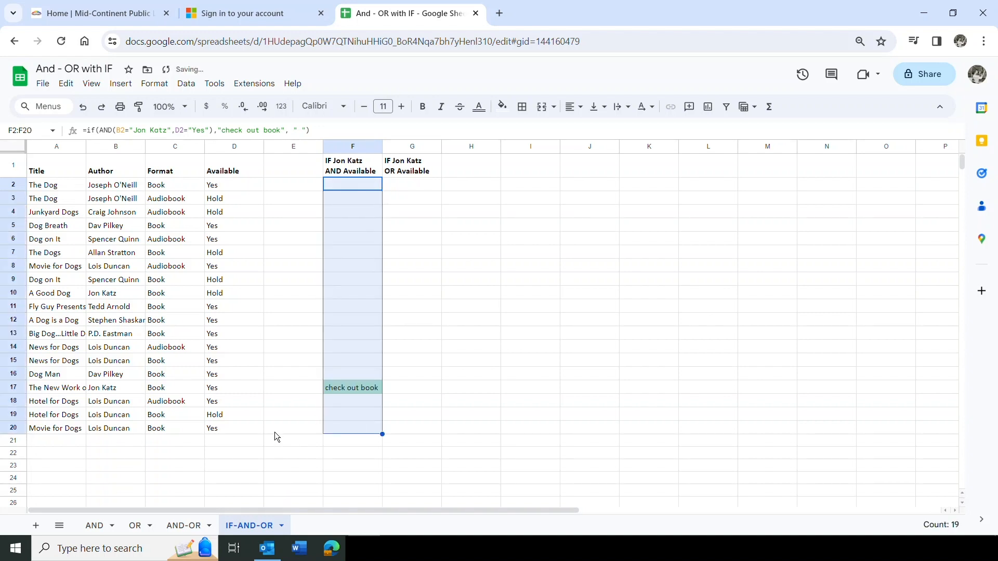
left_click(345, 394)
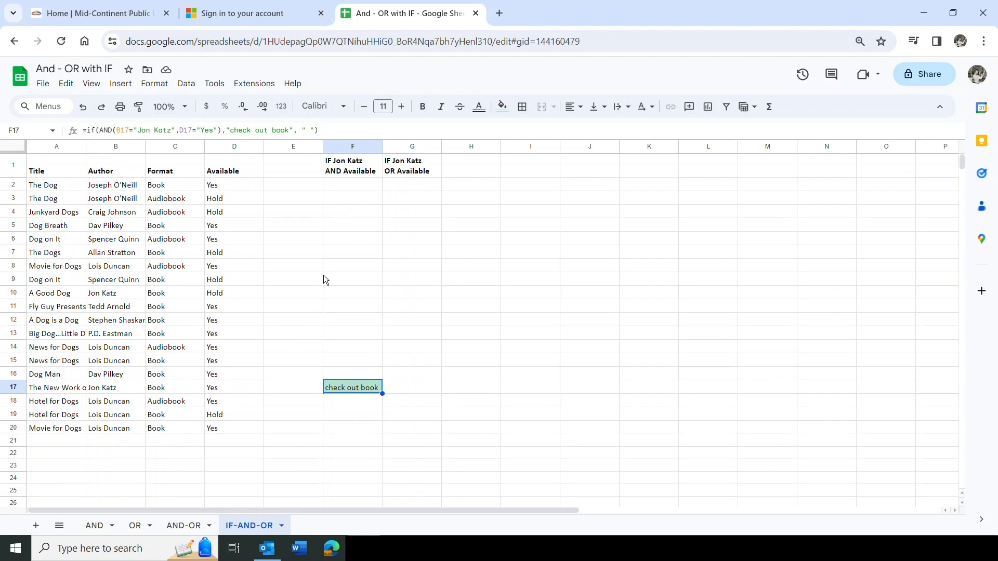
left_click(342, 241)
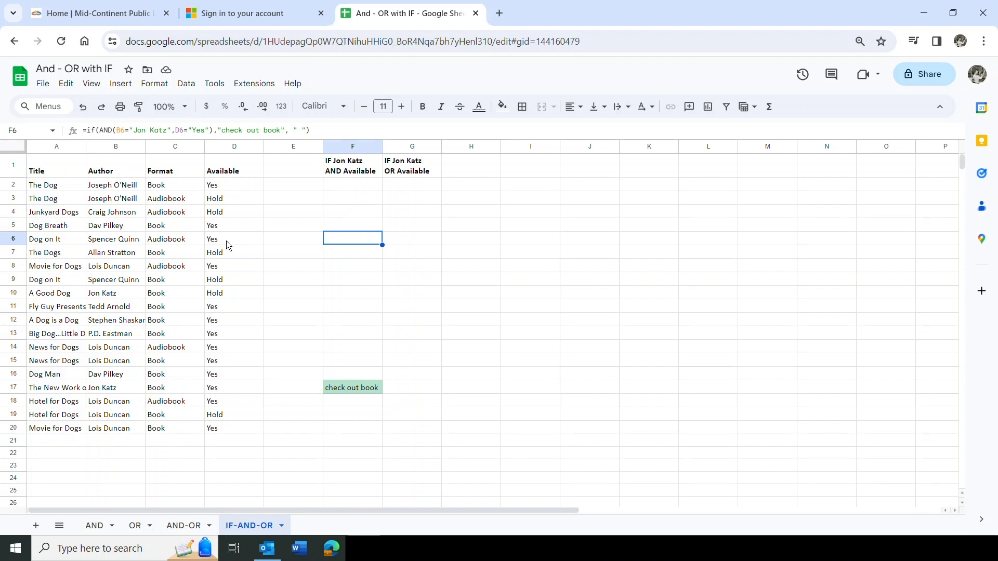
left_click(344, 291)
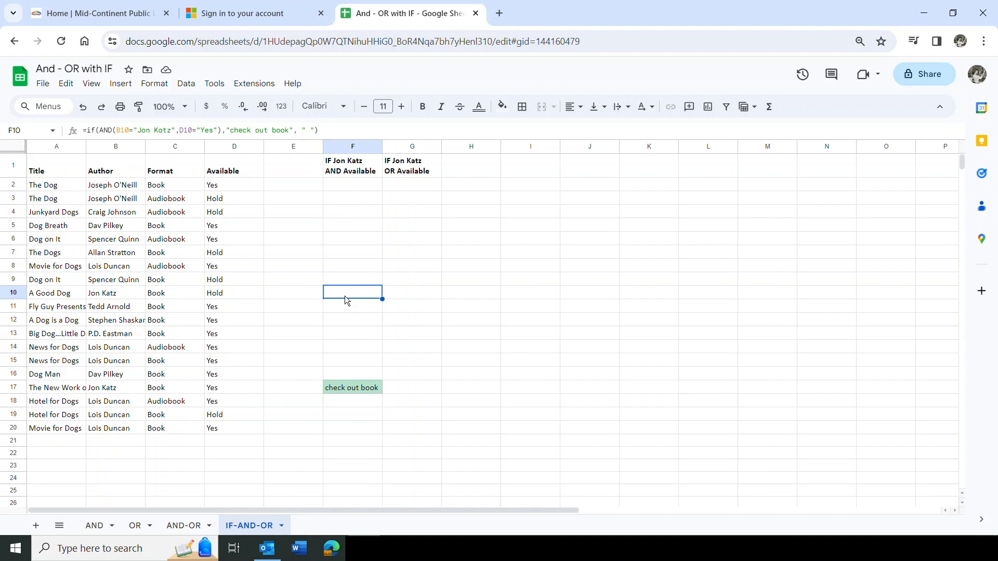
Build the formula =OR(B2="JOn Katz",D2="yes") in G2
left_click(421, 190)
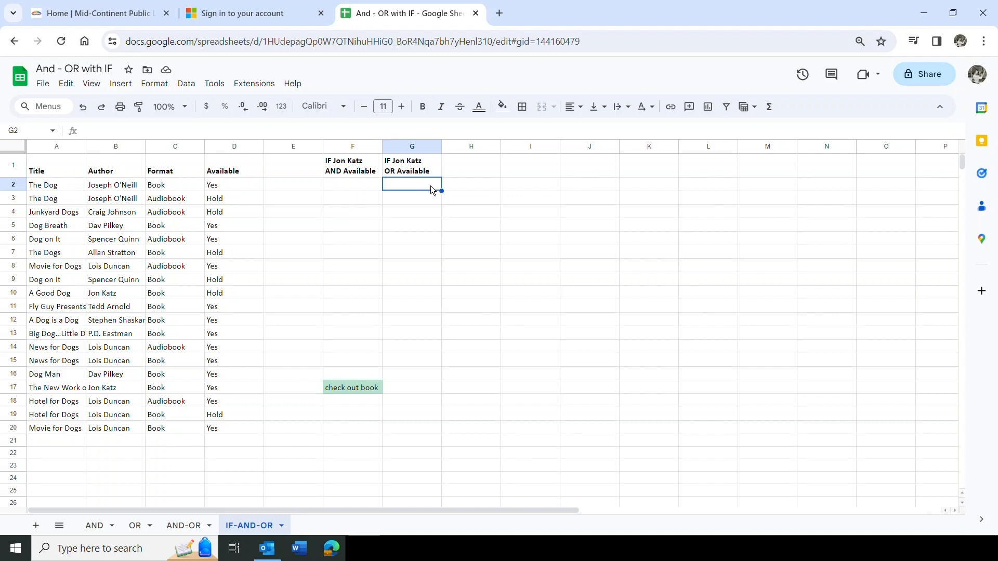
left_click(769, 107)
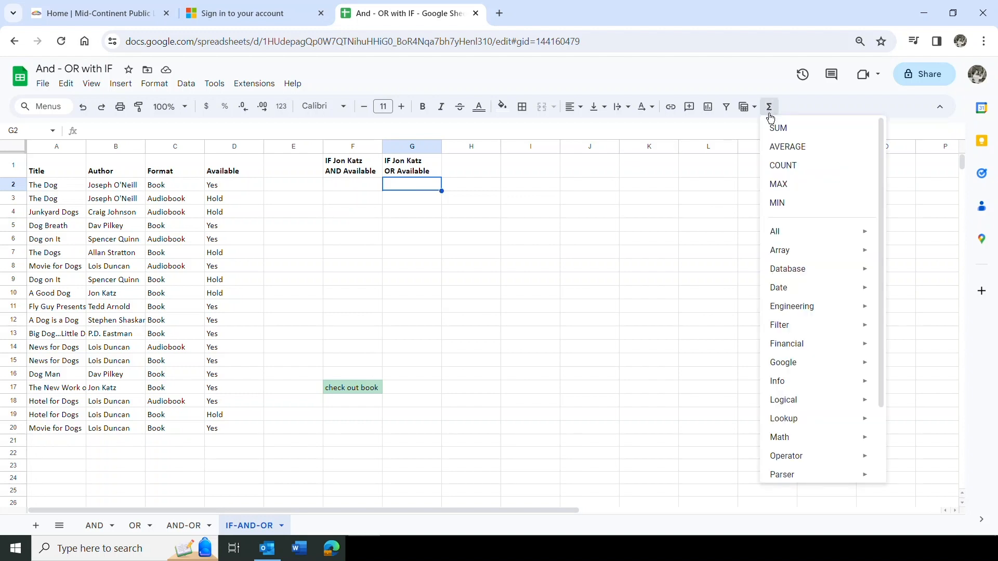
mouse_move(786, 401)
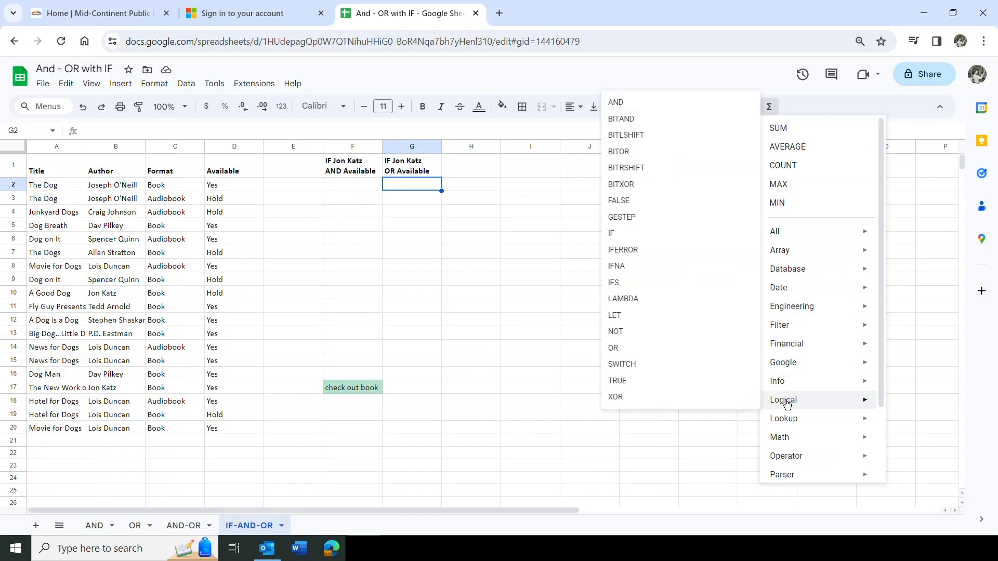
left_click(630, 349)
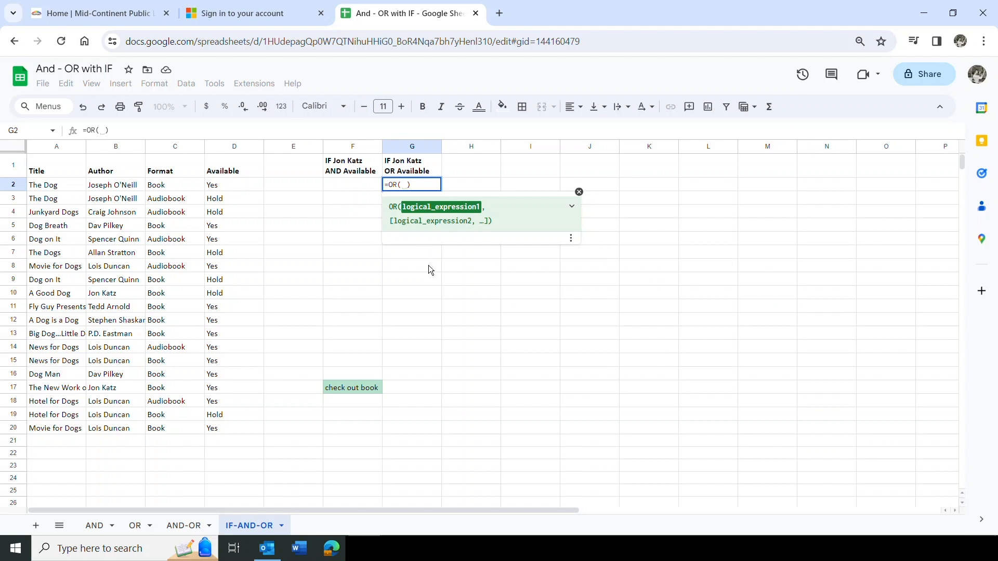
left_click(114, 188)
type("=\"JOn")
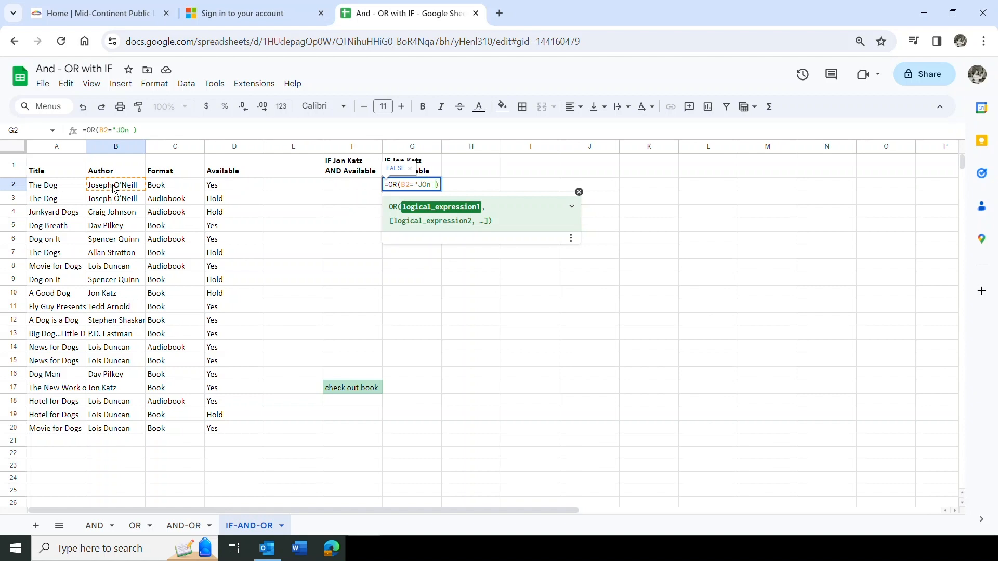
type(" Katz\",")
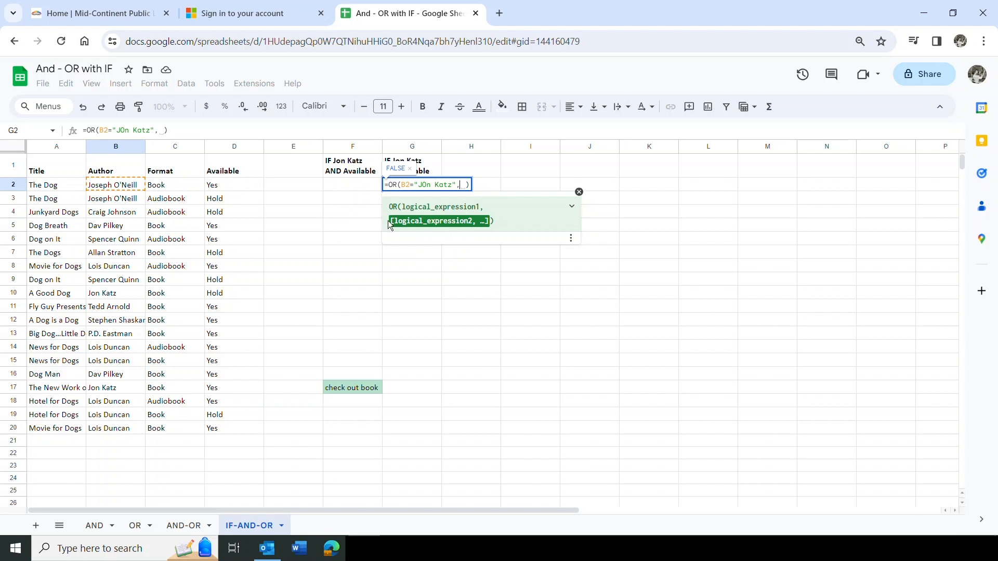
left_click(248, 185)
type("=\"yes\"")
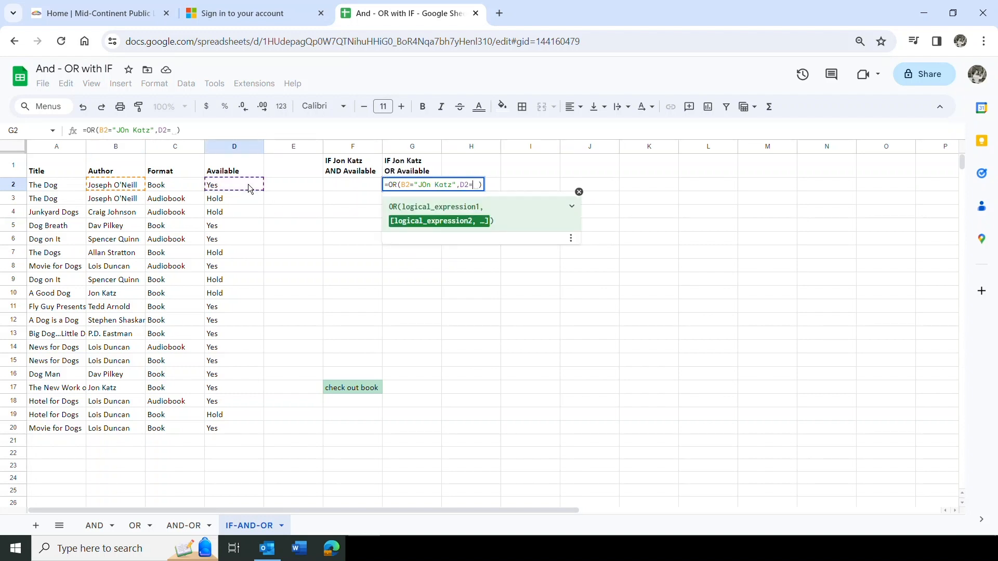
type("\"")
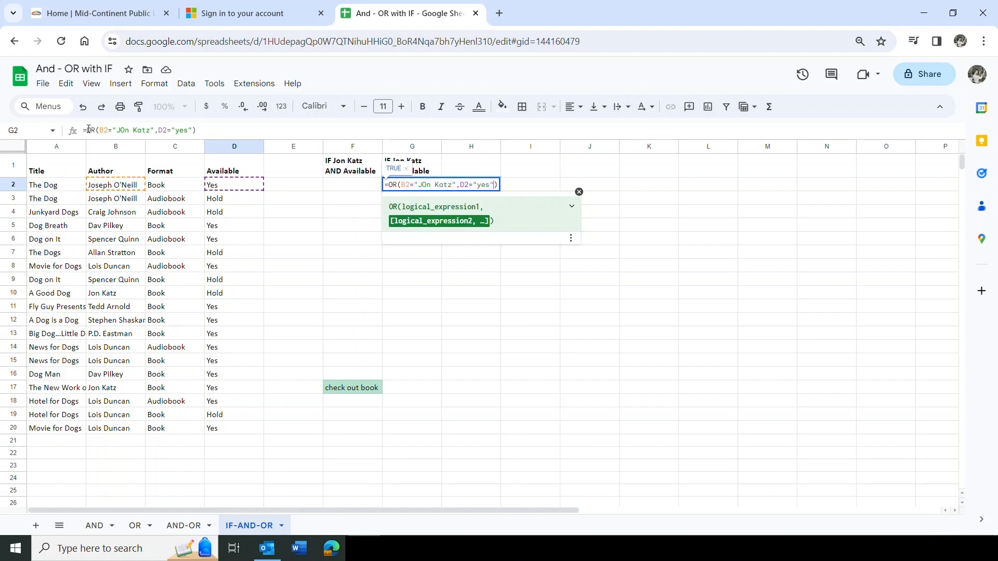
Nest the OR expression in G2 inside an IF function that returns "check out book" if true and " " if false
left_click(87, 130)
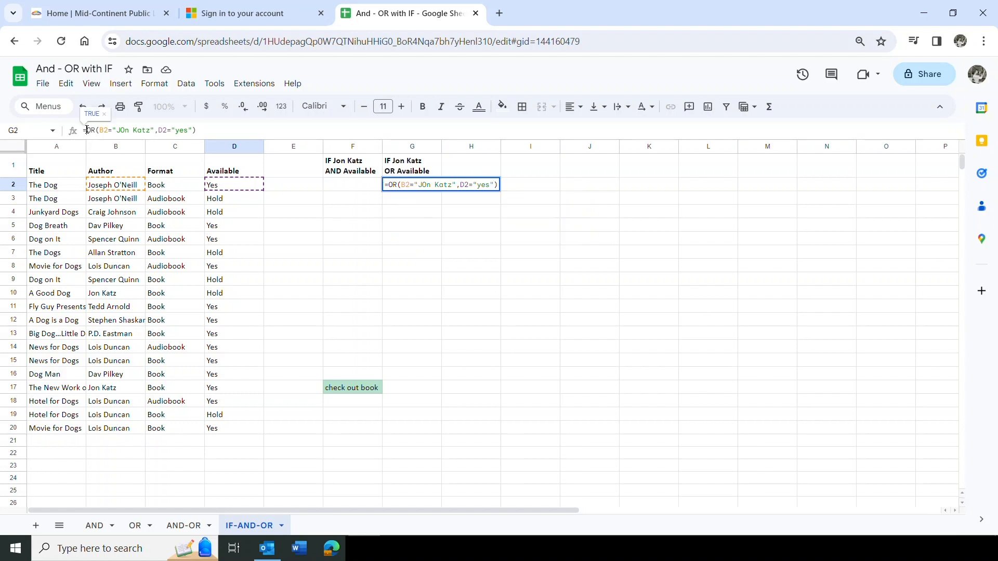
type("if(")
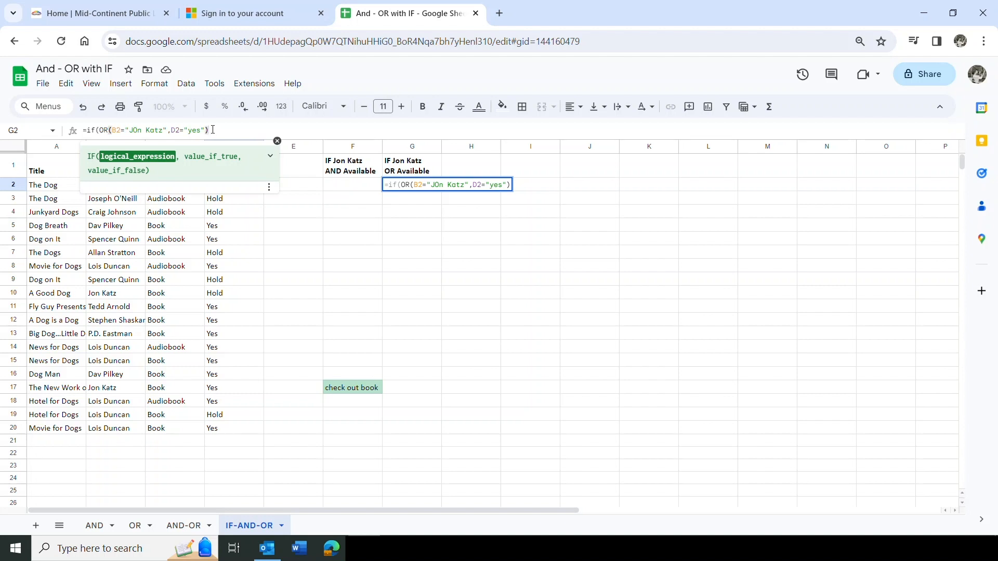
type(", ")
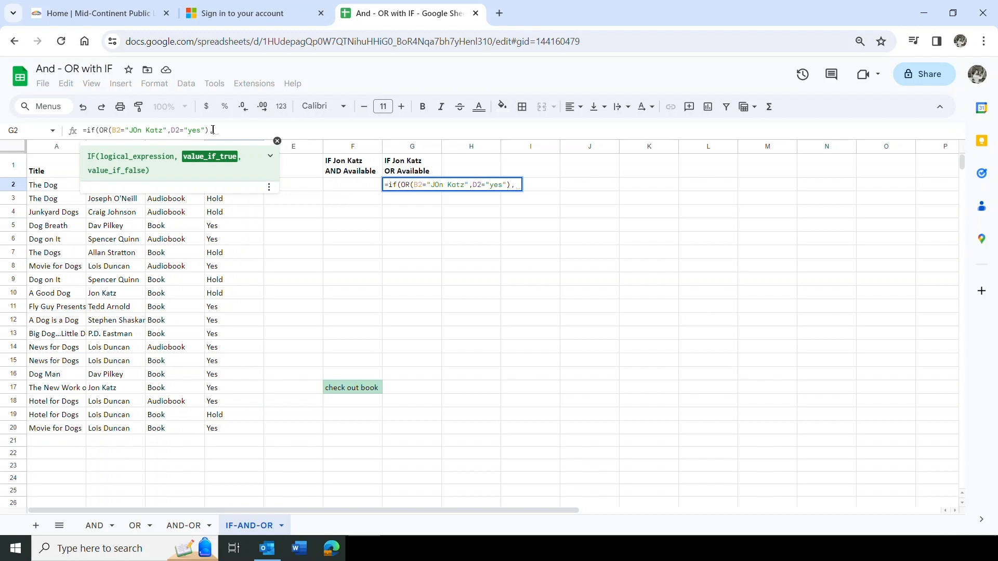
type("\"check out book\"")
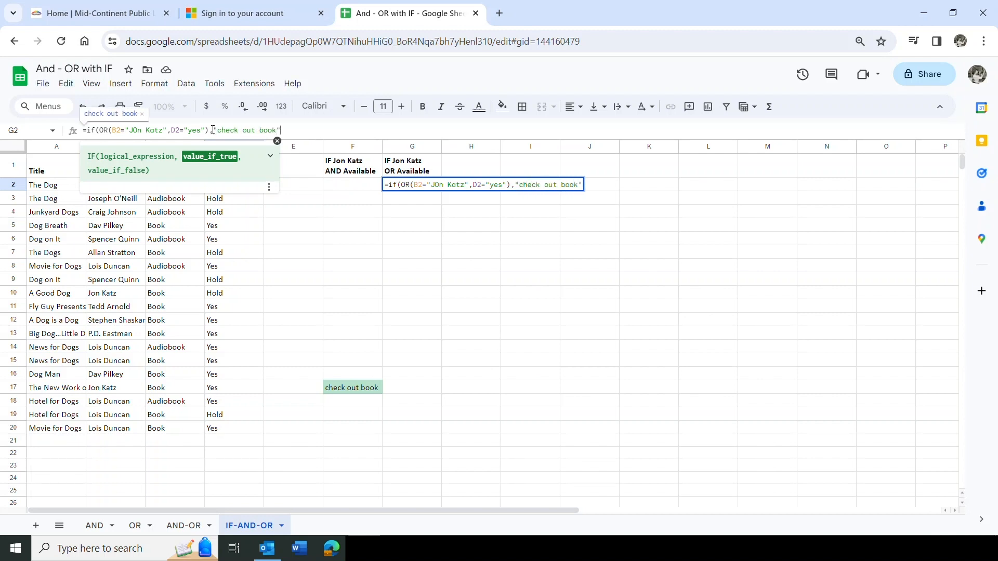
type(",")
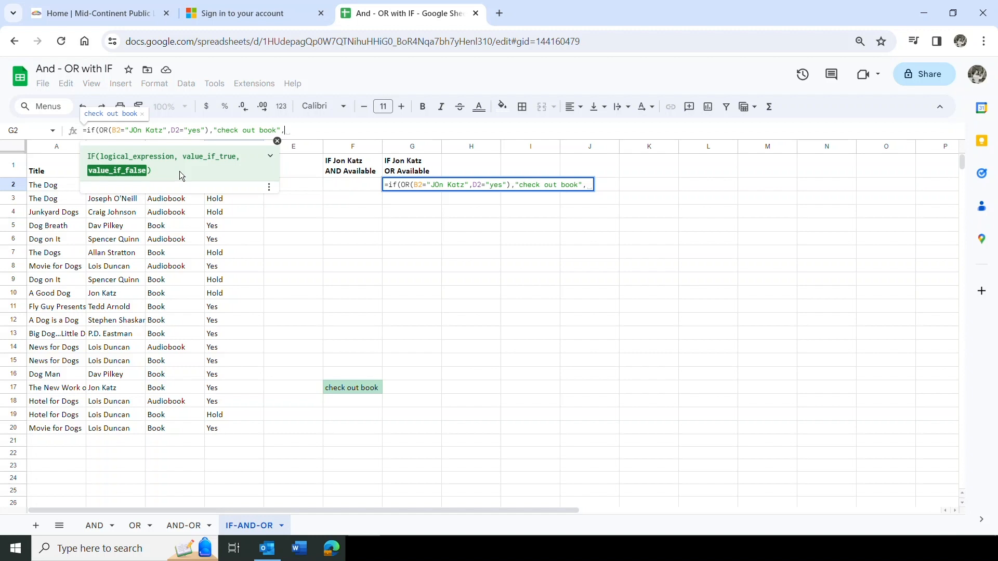
type("\" \"")
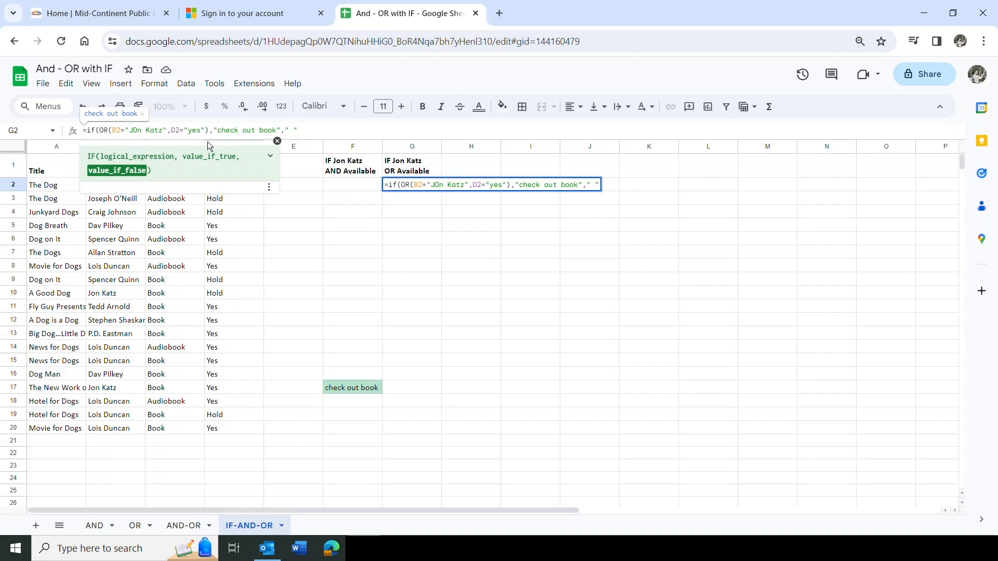
type(")")
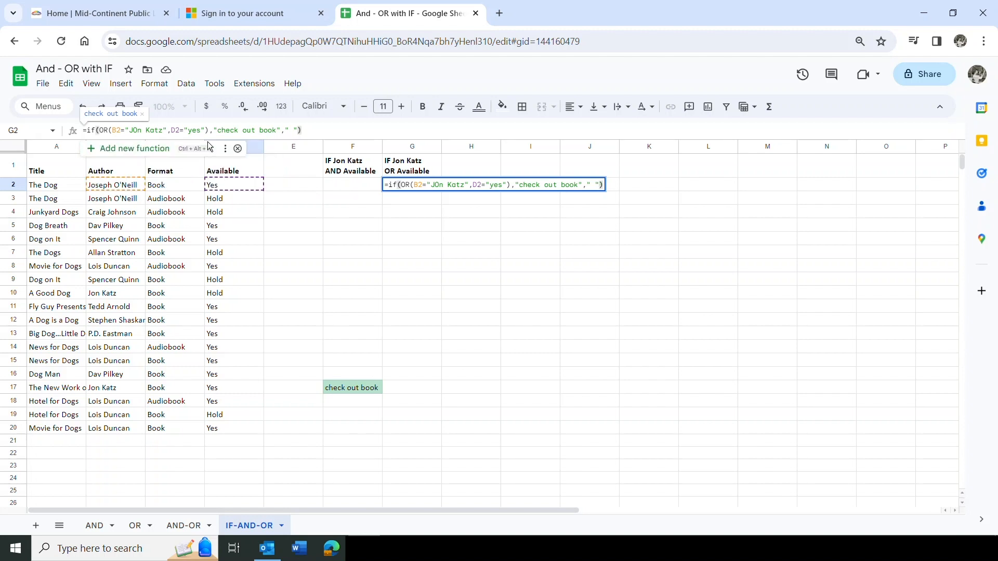
key("Return")
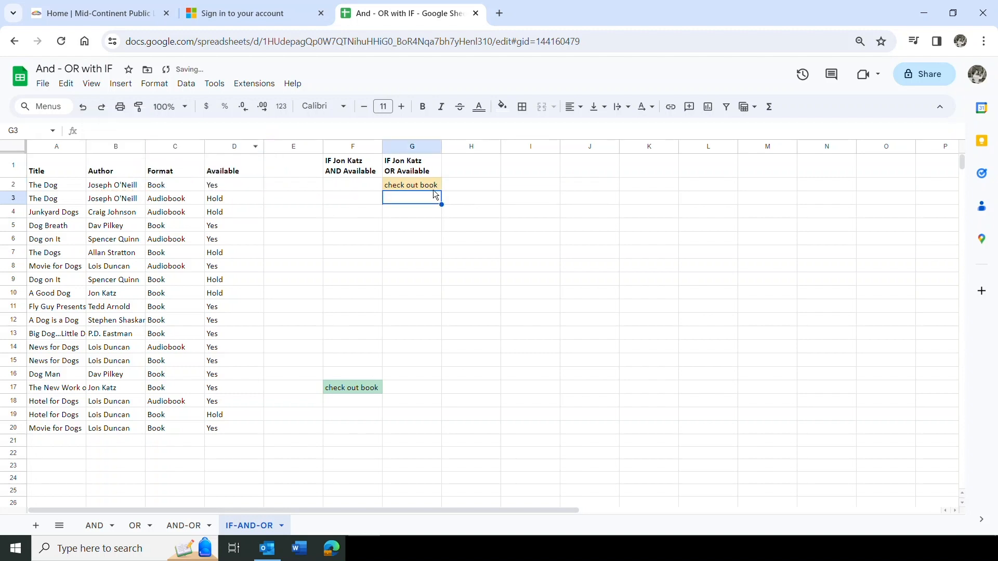
Fill the G2 formula down through G20 and inspect the copied formula in G3
left_click(430, 188)
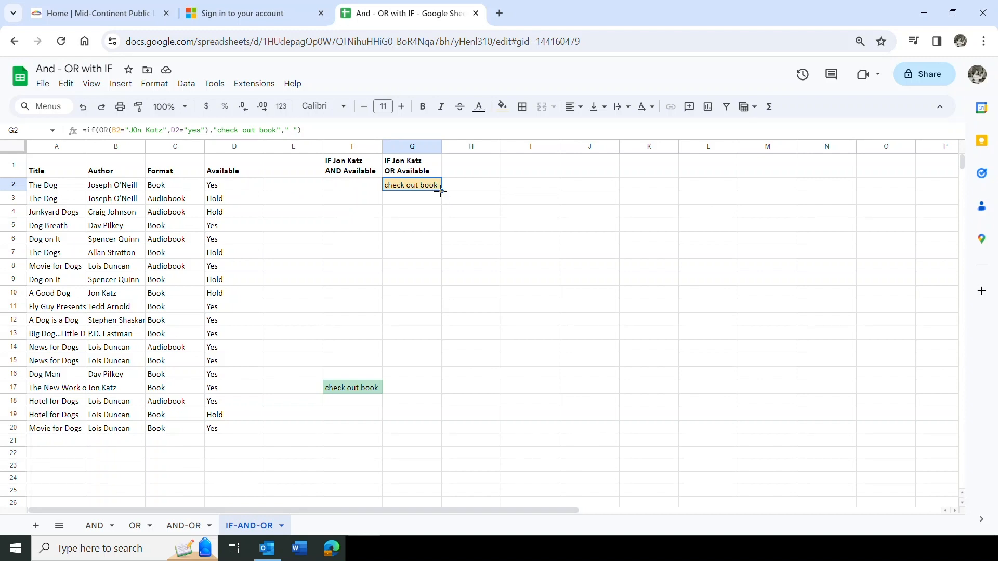
left_click_drag(440, 190, 435, 433)
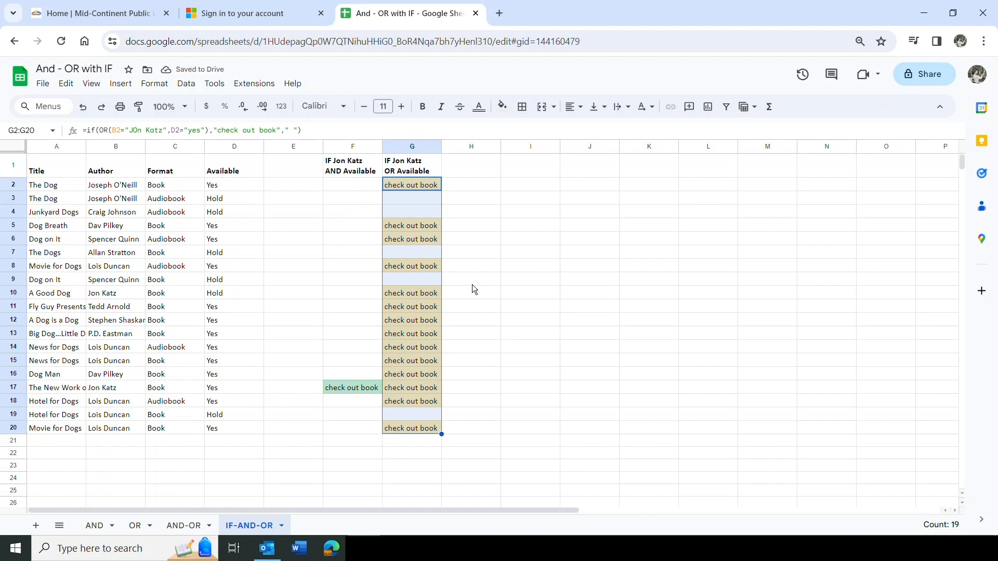
left_click(413, 201)
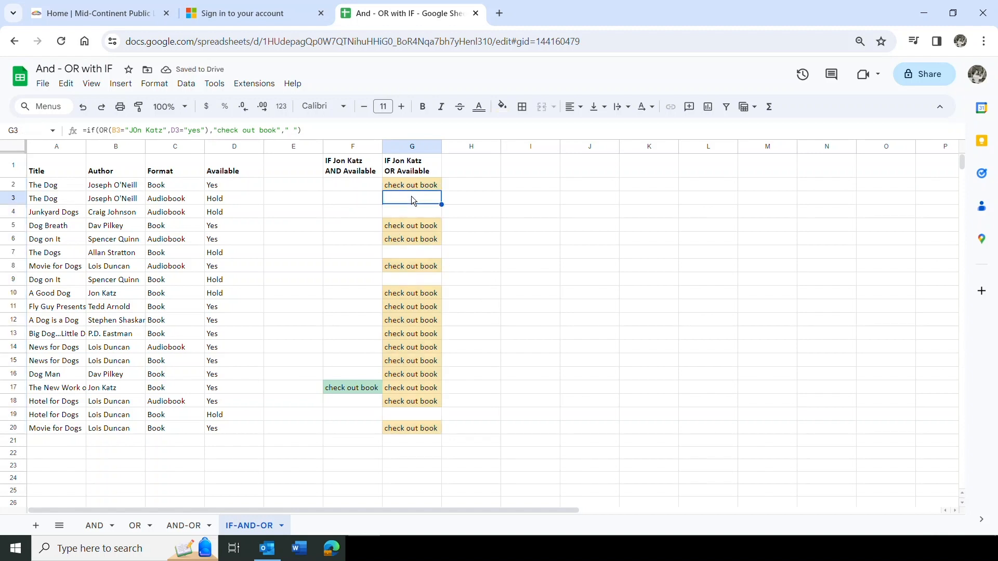